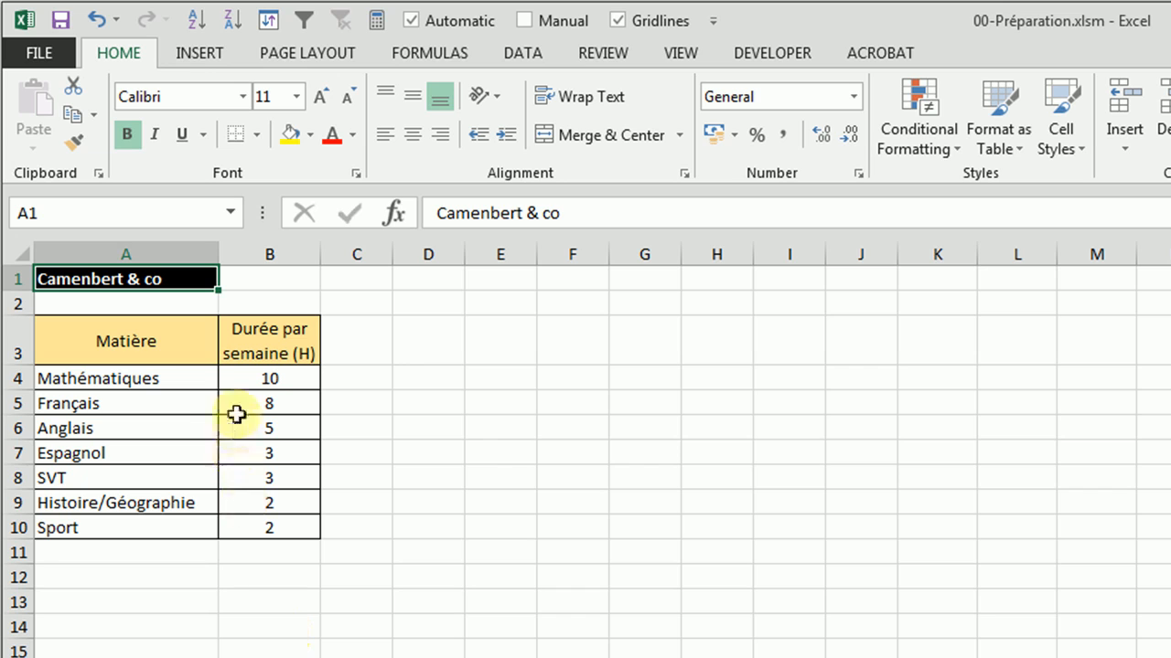
pyautogui.moveTo(254, 379); pyautogui.dragTo(266, 530)
pyautogui.click(214, 580)
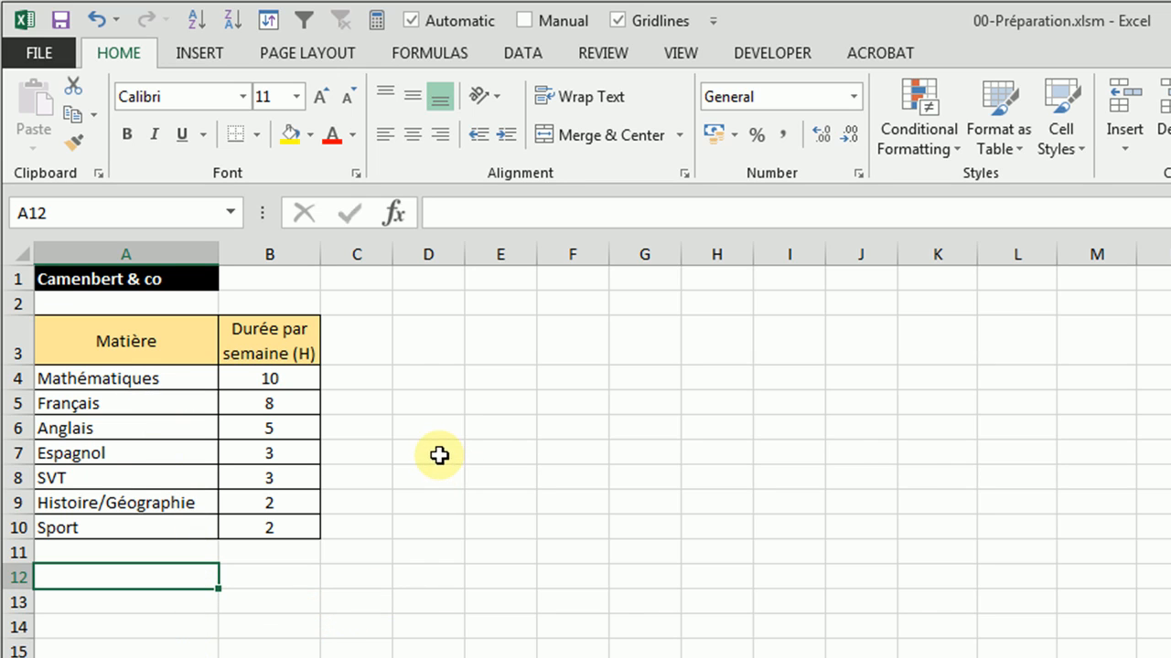
# Insert a 2-D pie chart from the subject and weekly hours table in A3:B10 and place it beside the table.
pyautogui.moveTo(128, 333); pyautogui.dragTo(266, 524)
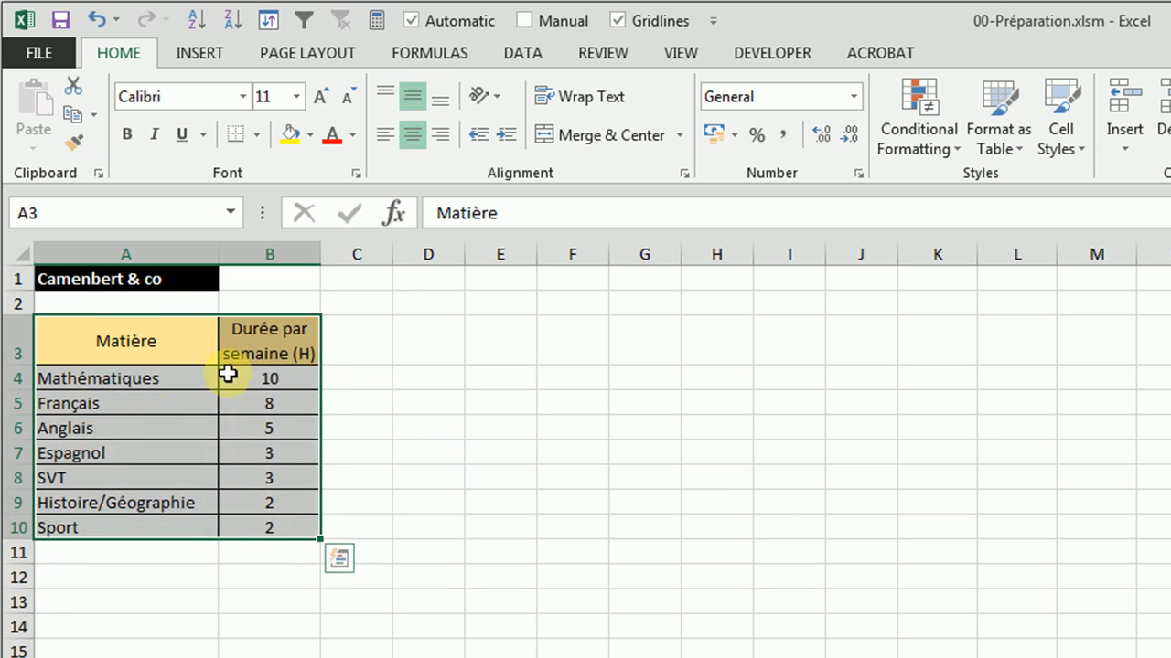
pyautogui.click(202, 61)
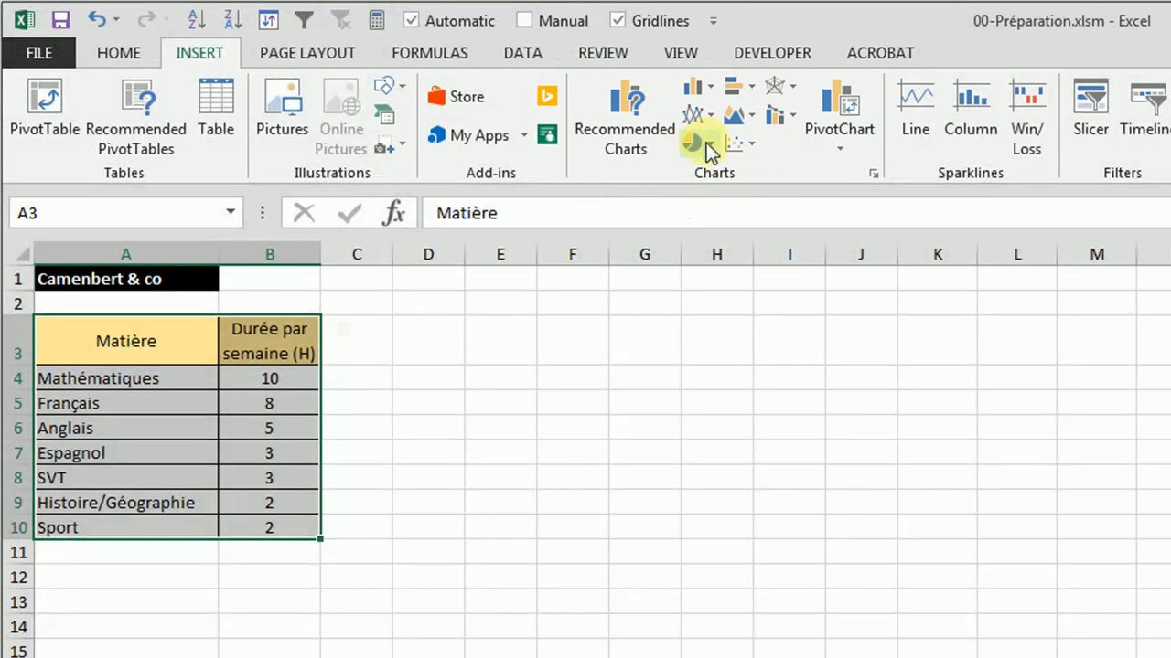
pyautogui.click(700, 147)
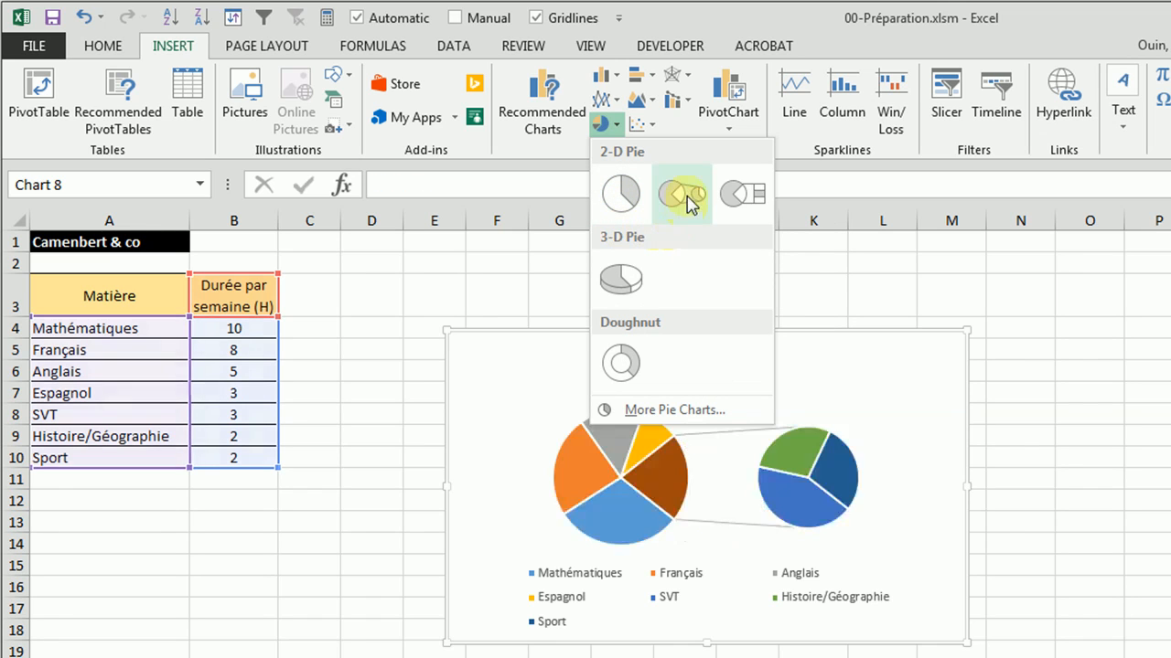
pyautogui.click(623, 194)
pyautogui.moveTo(607, 324); pyautogui.dragTo(450, 245)
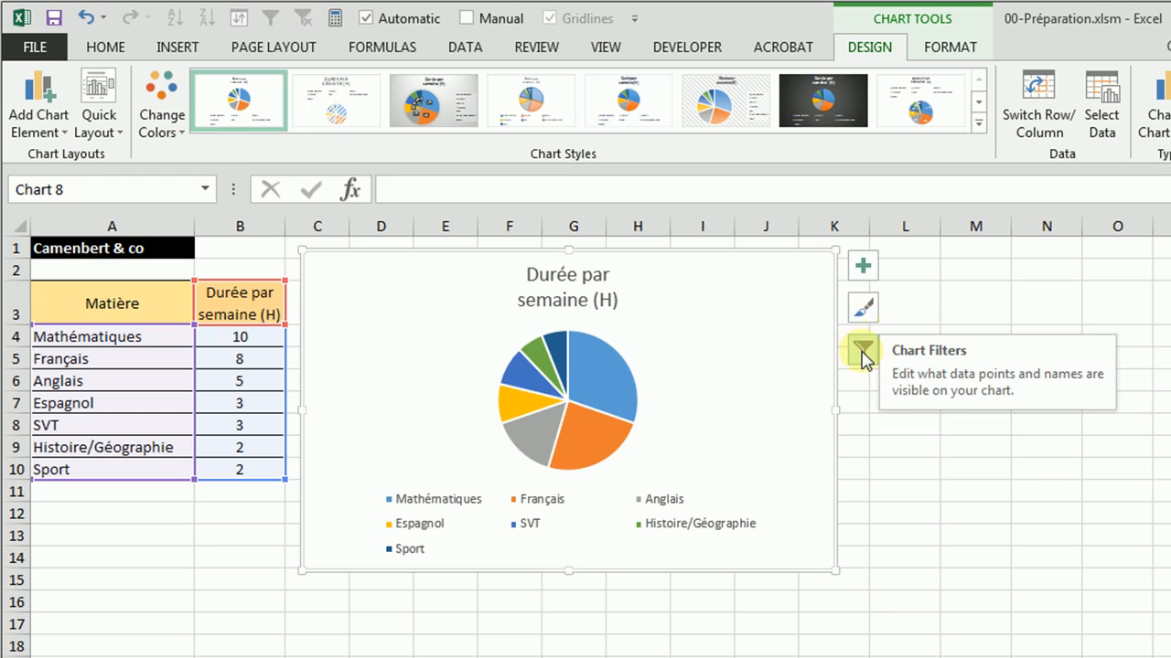
# View the chart elements available for the pie chart and the position options of its title.
pyautogui.click(863, 267)
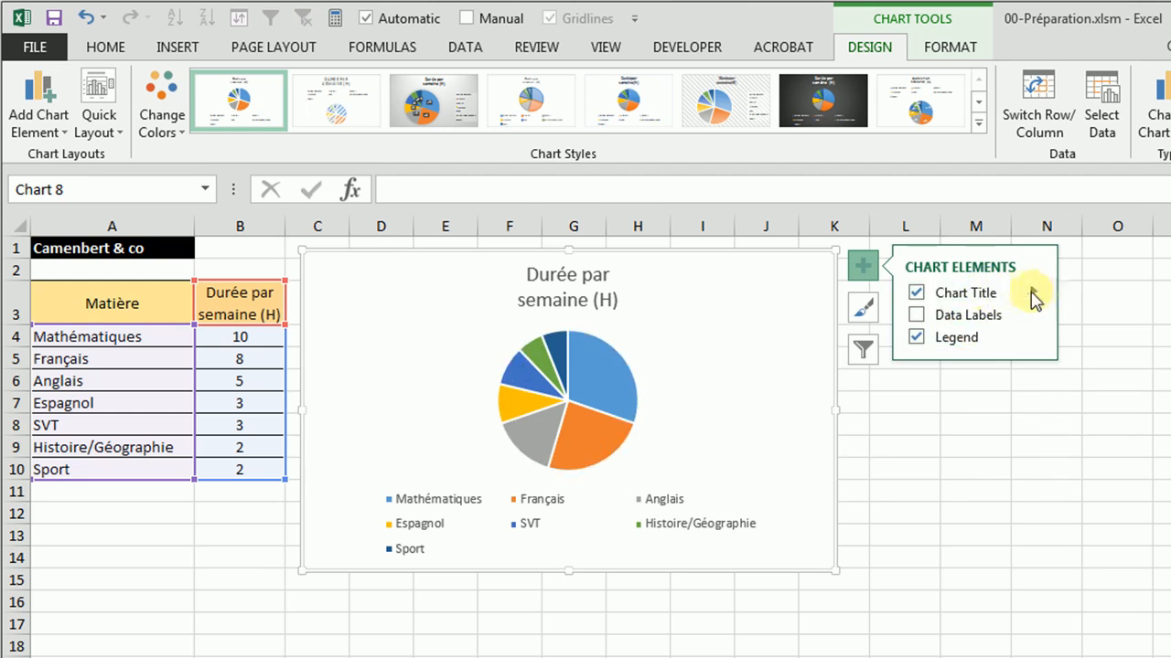
pyautogui.click(1034, 295)
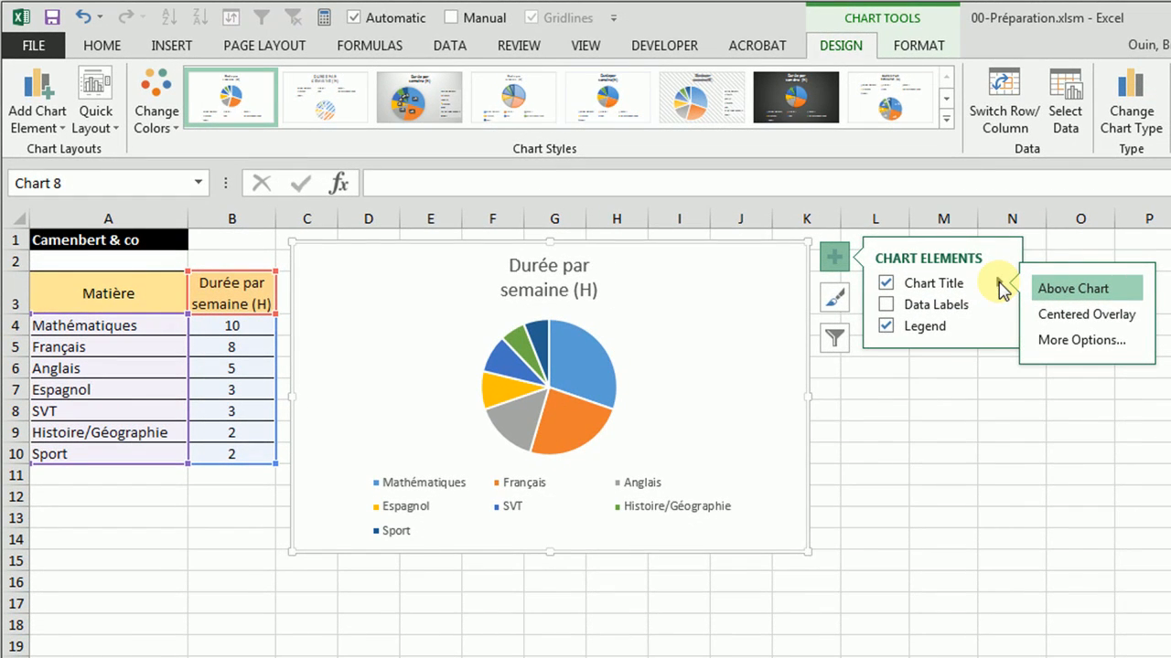
pyautogui.click(1058, 314)
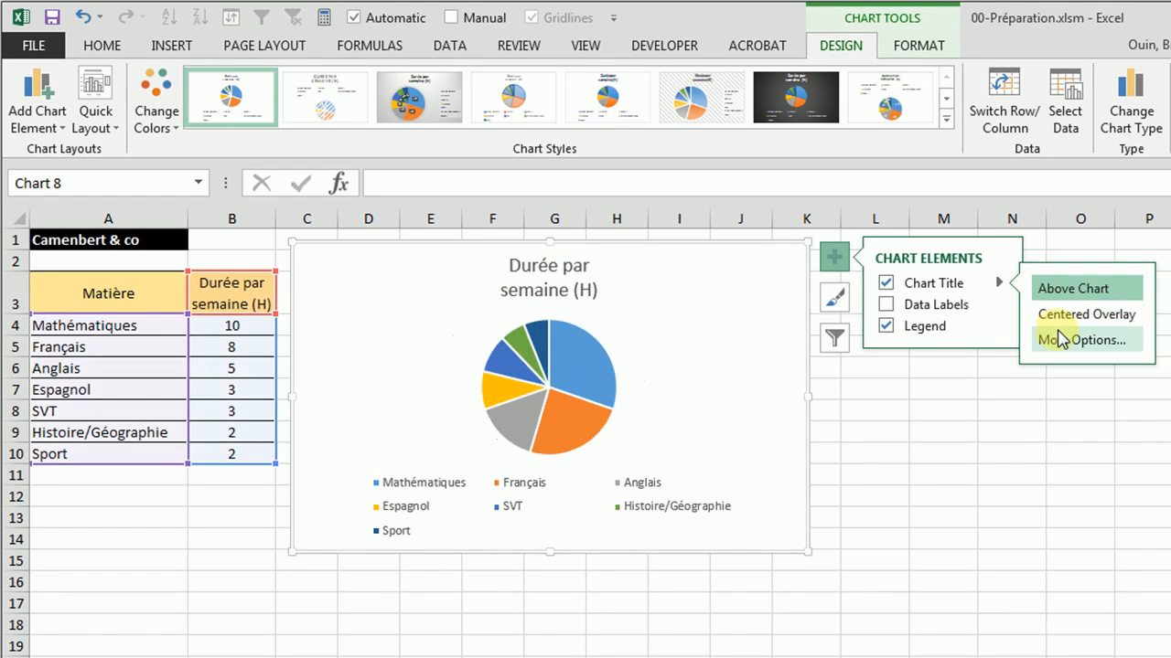
# Try out data labels on the pie slices, check their placement options and remove the labels again.
pyautogui.click(928, 306)
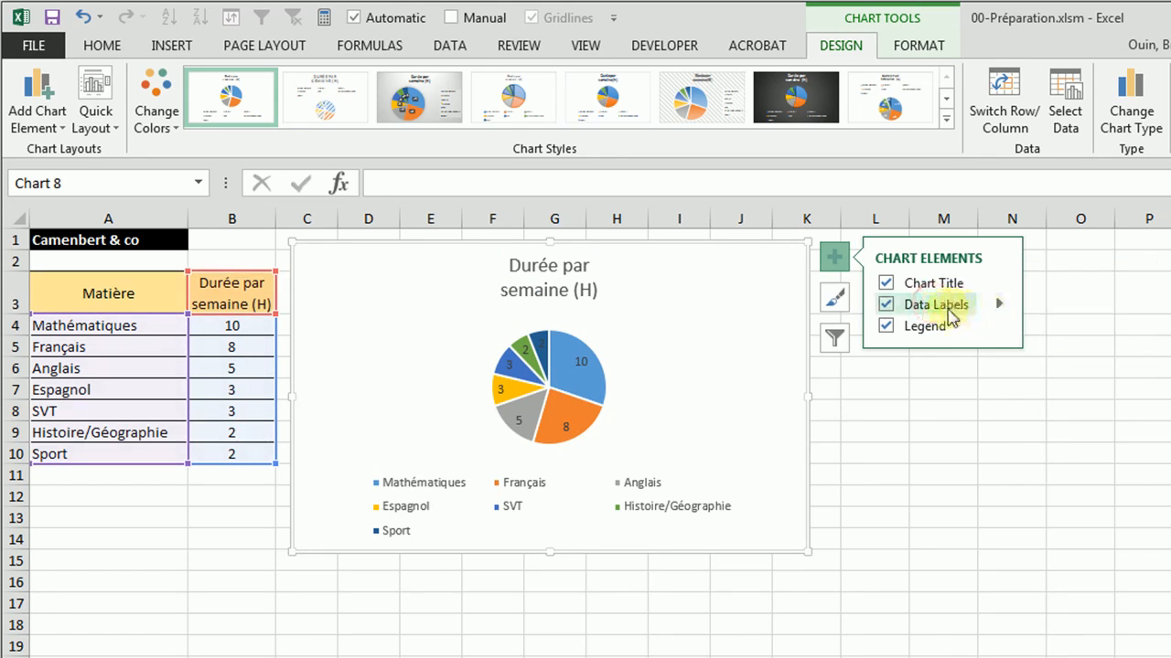
pyautogui.click(886, 307)
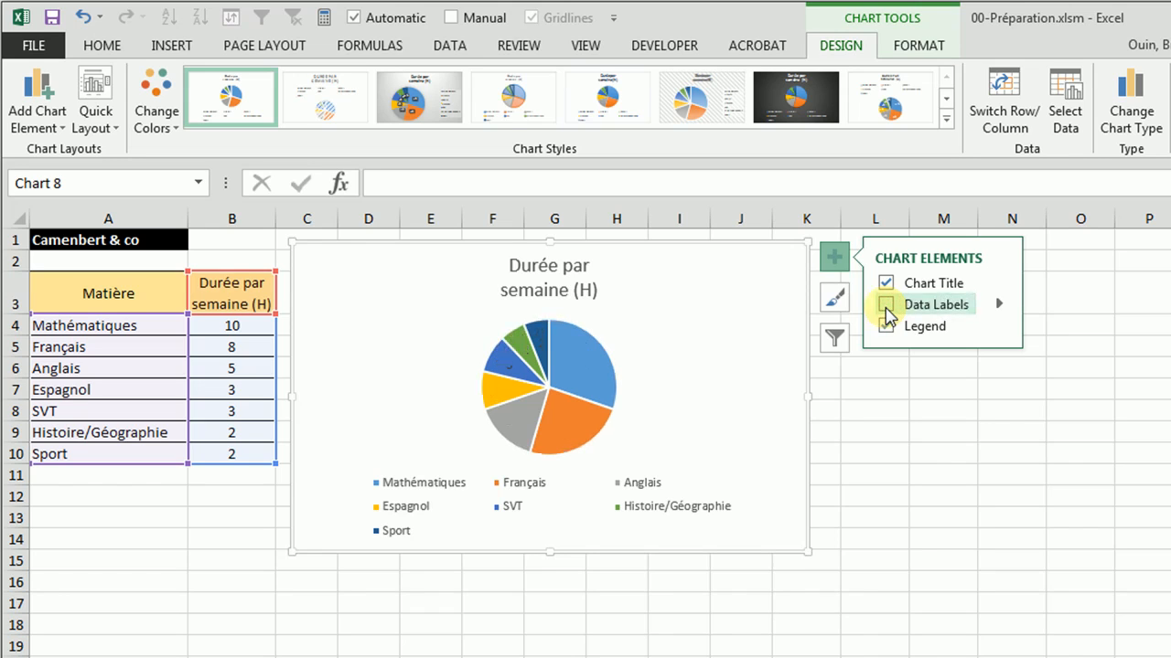
pyautogui.click(886, 308)
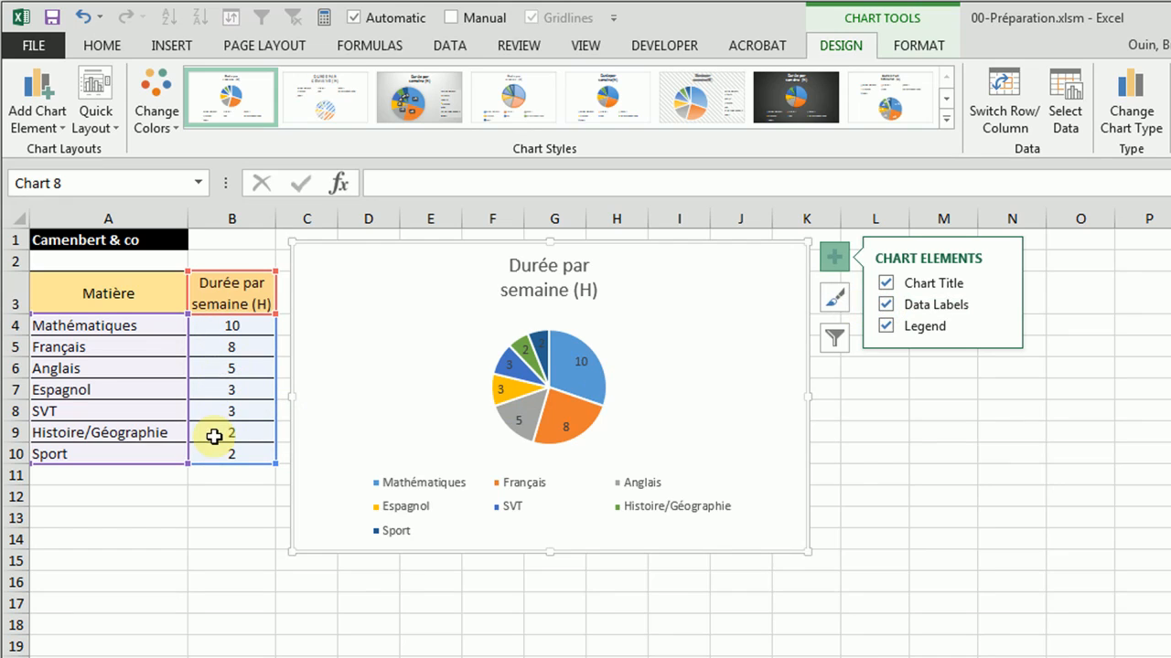
pyautogui.moveTo(988, 306)
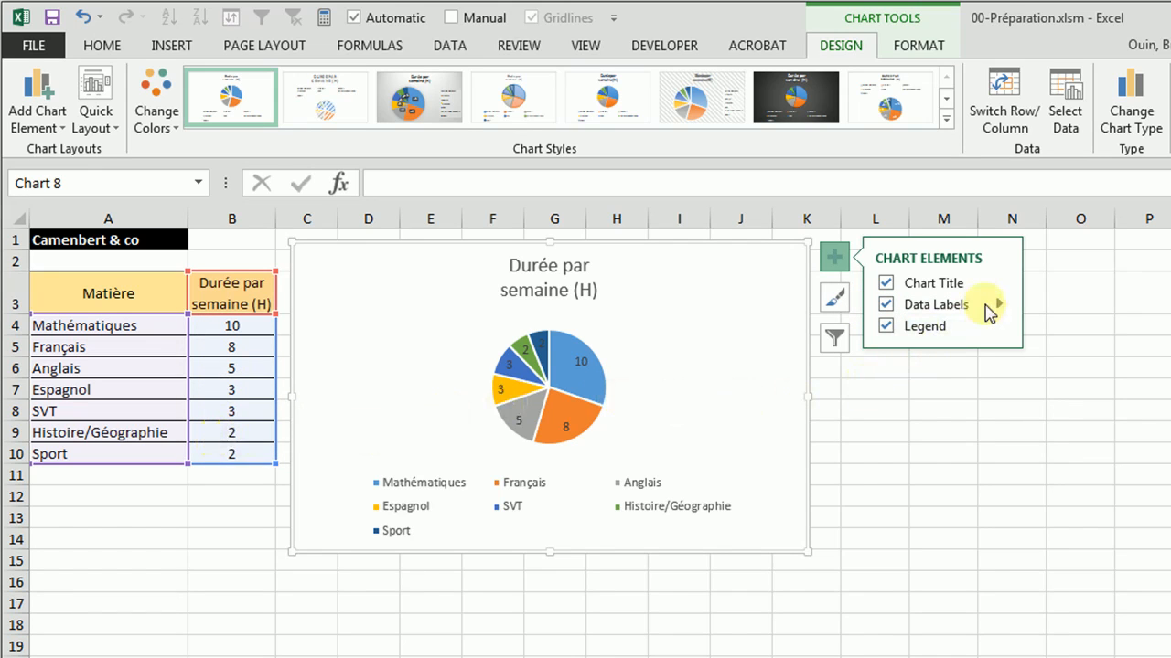
pyautogui.click(1001, 307)
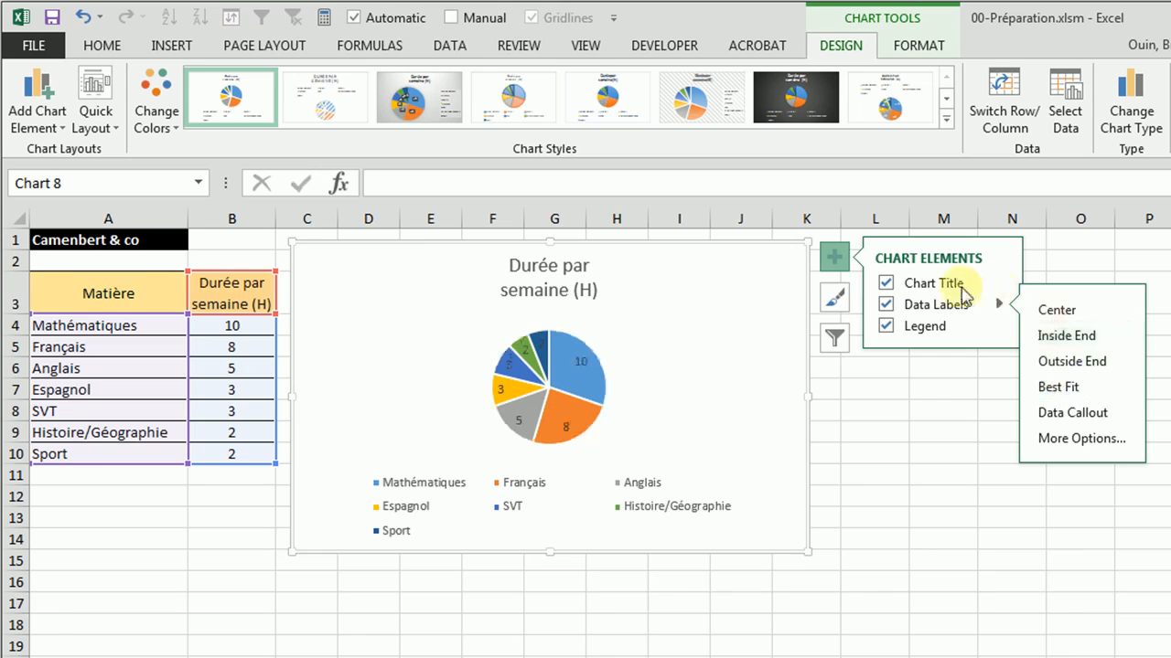
pyautogui.click(887, 306)
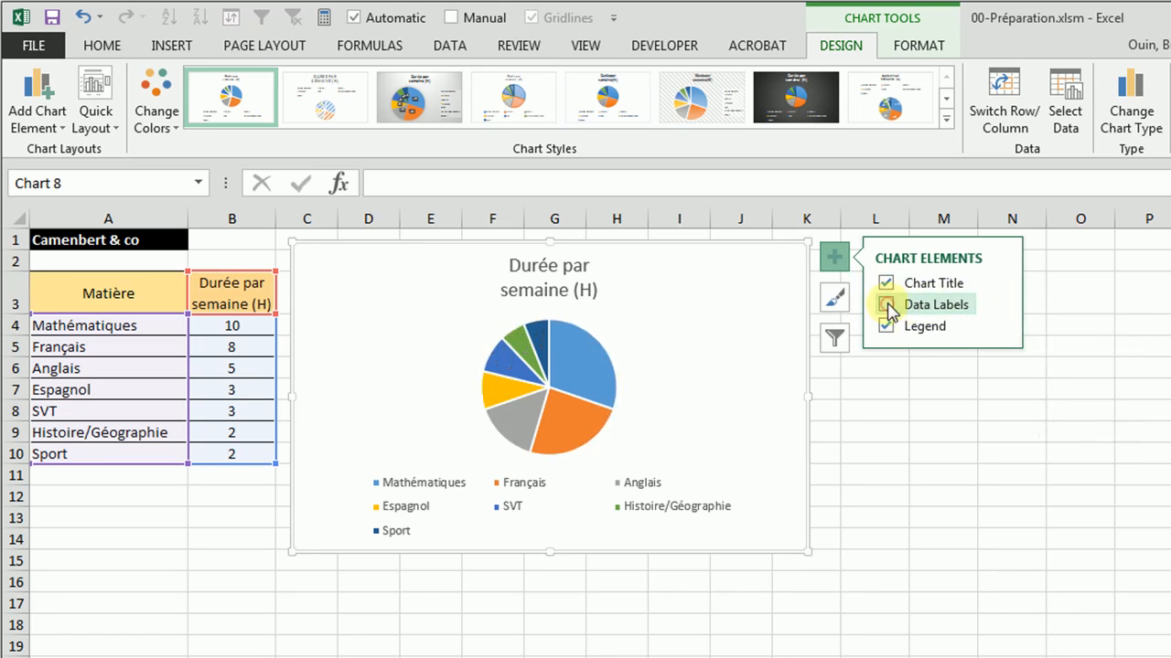
# View the position options for the pie chart's legend and deselect the chart.
pyautogui.click(1000, 327)
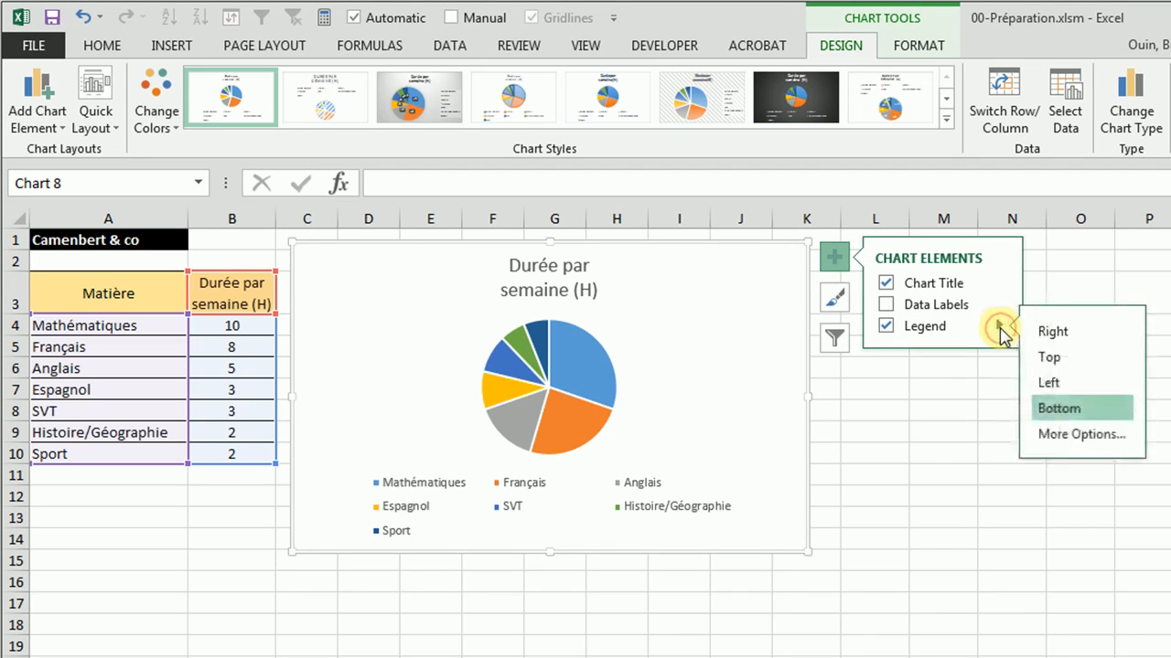
pyautogui.click(1067, 333)
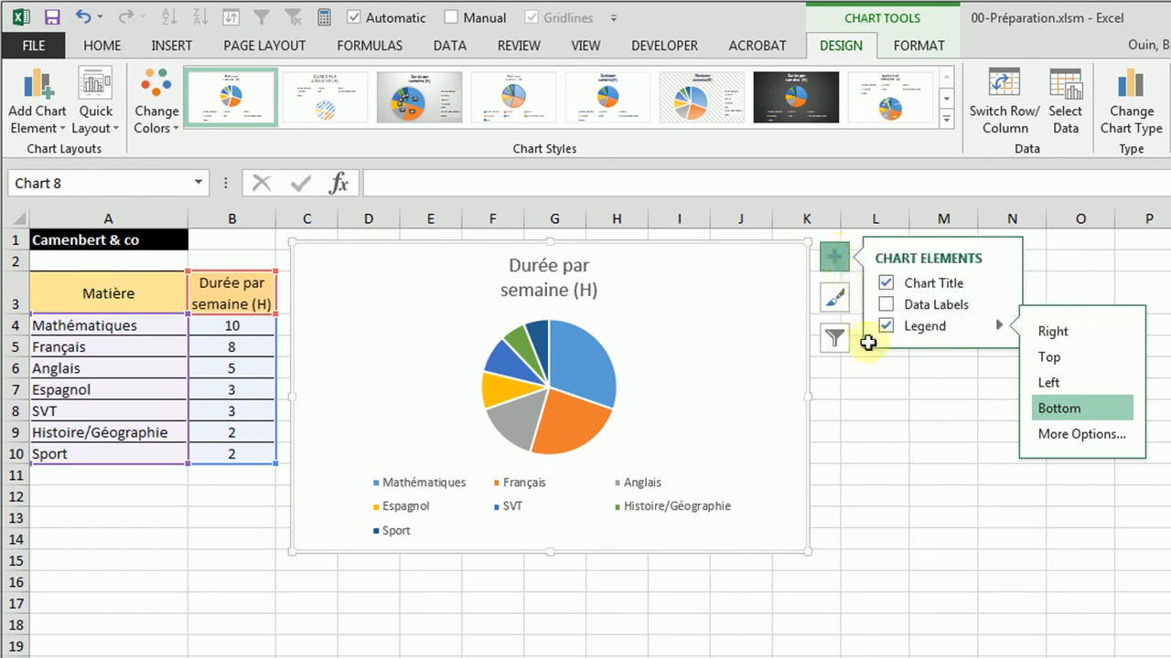
pyautogui.click(895, 425)
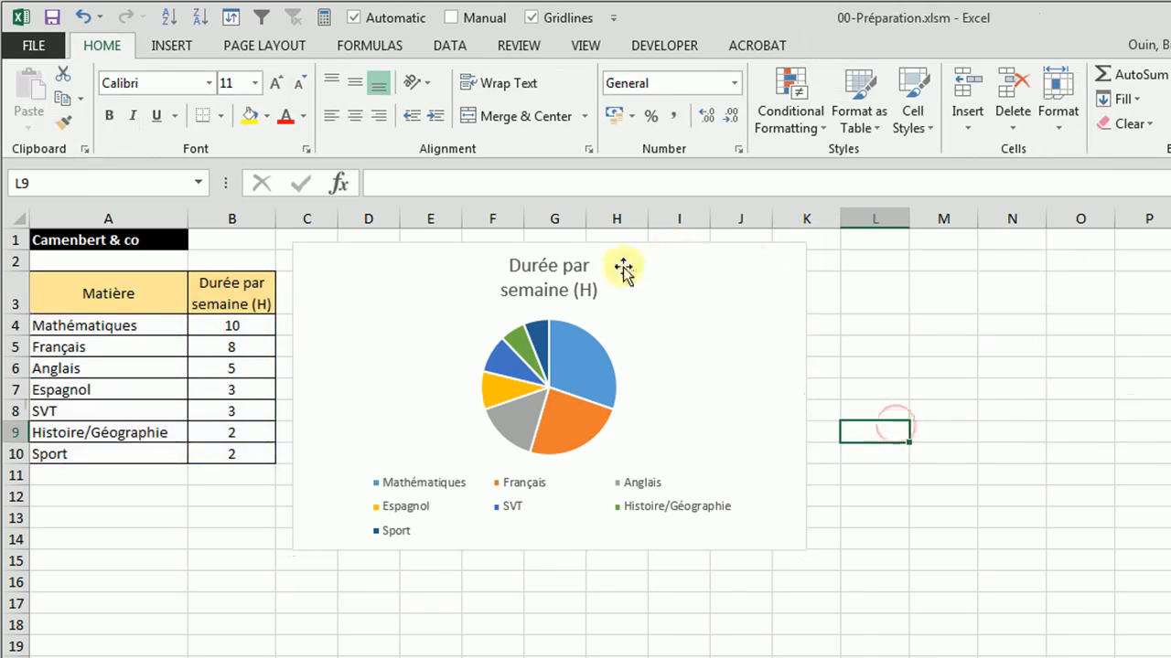
# Move the chart title to the upper-left corner of the chart area.
pyautogui.click(546, 264)
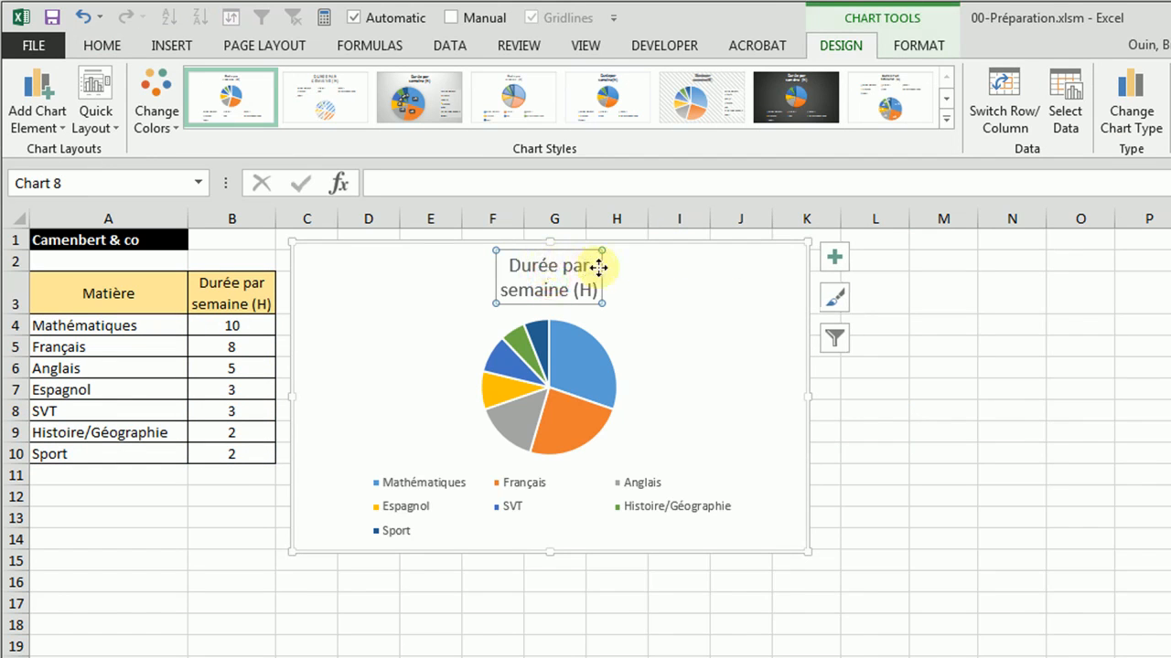
pyautogui.moveTo(600, 267); pyautogui.dragTo(426, 274)
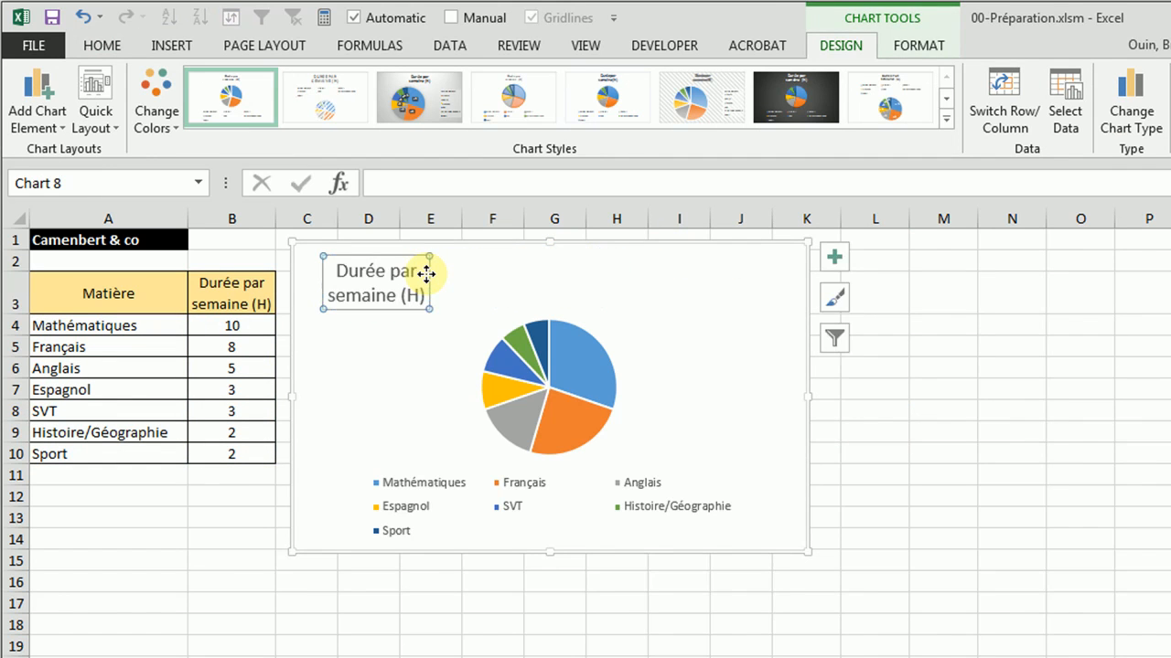
# Reshape the legend into a single column showing all subjects and move it to the chart's lower-right corner.
pyautogui.click(427, 489)
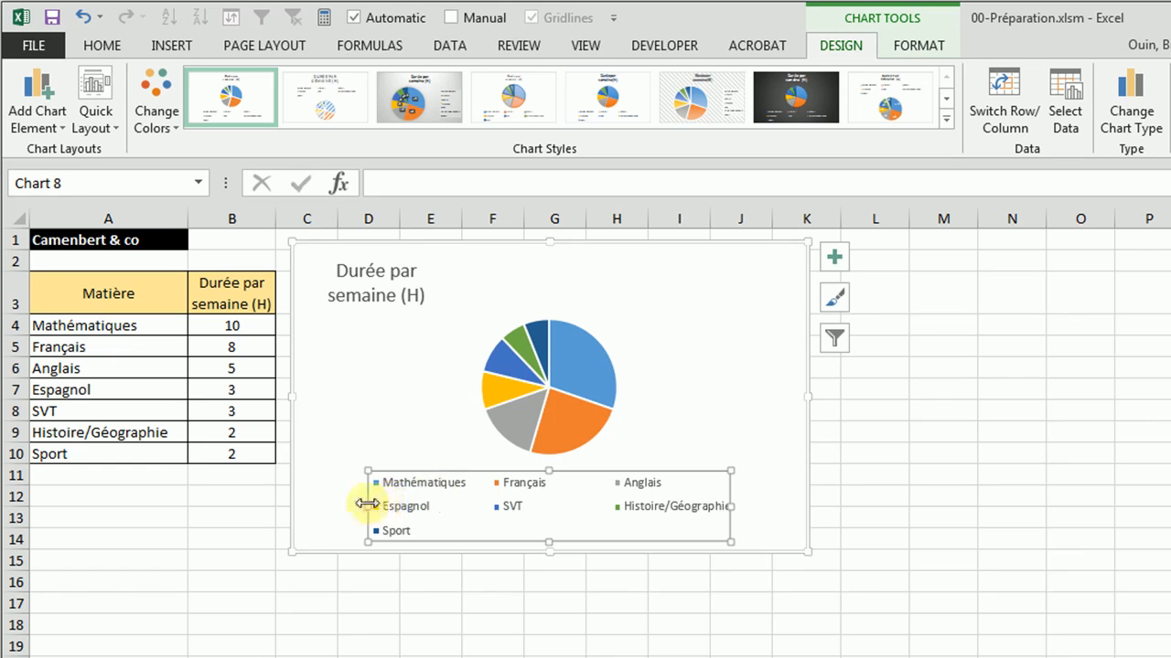
pyautogui.moveTo(367, 505); pyautogui.dragTo(506, 505)
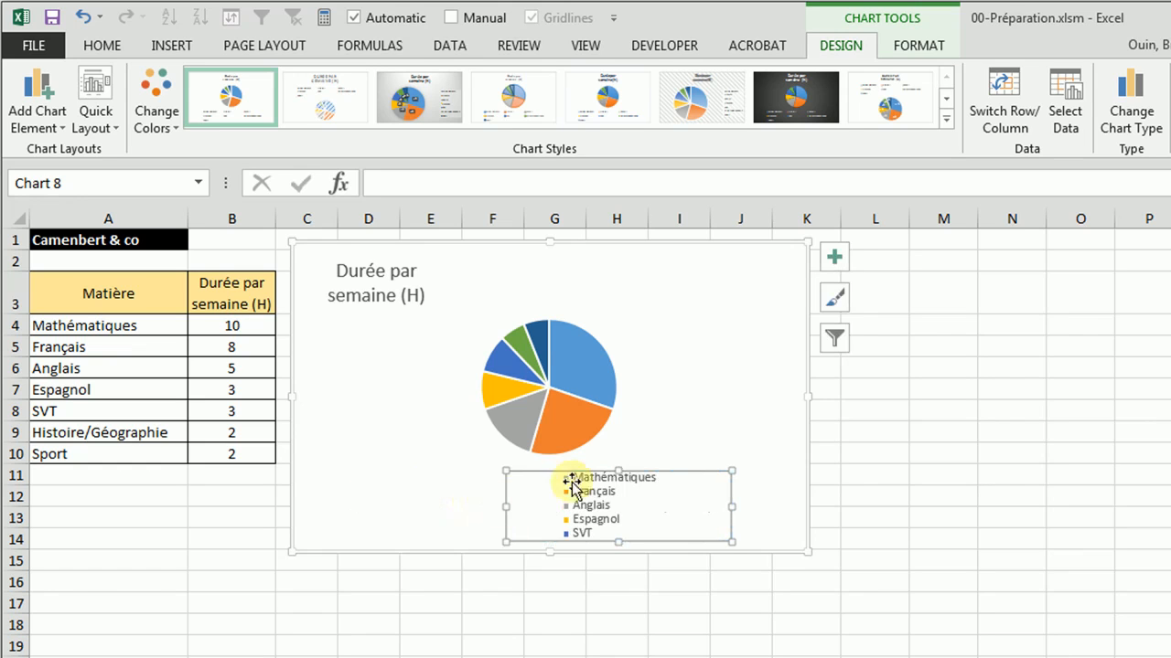
pyautogui.moveTo(618, 469); pyautogui.dragTo(618, 428)
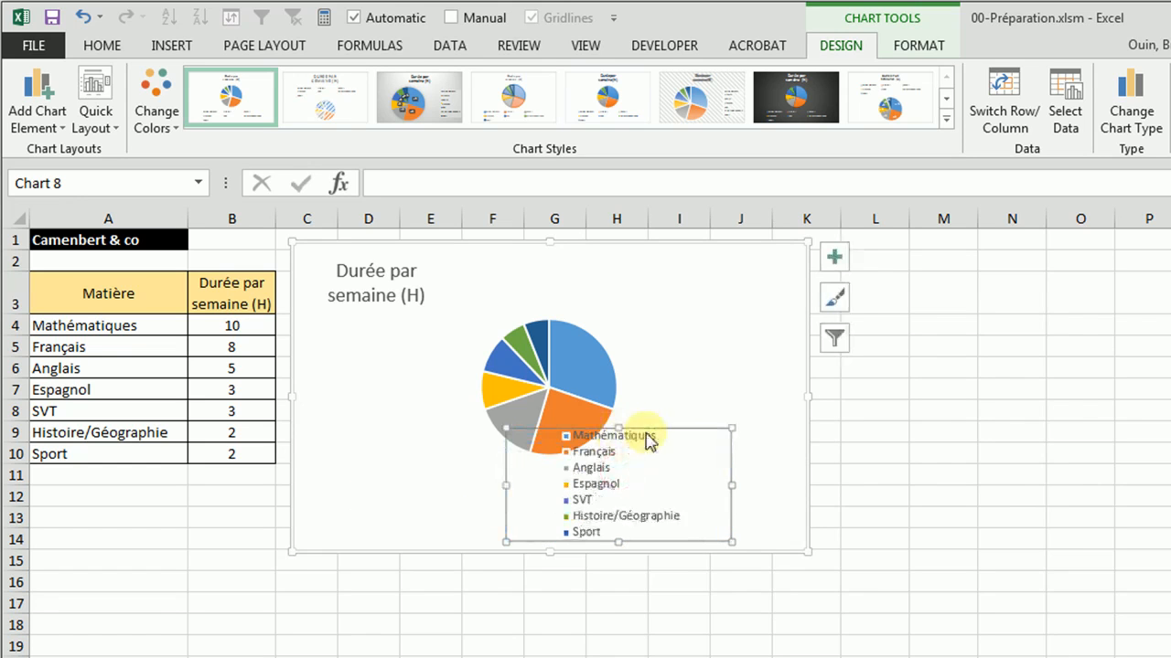
pyautogui.moveTo(503, 471); pyautogui.dragTo(580, 466)
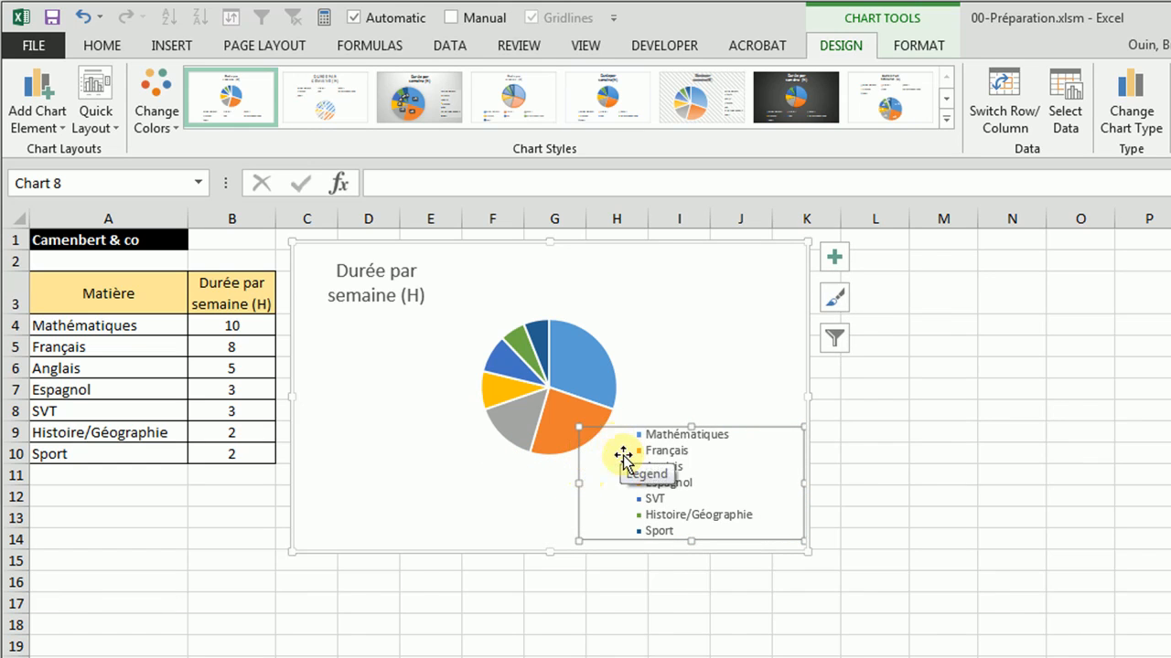
# Try the dark-background chart style on the pie chart and replace it with the hatched-background style.
pyautogui.click(837, 302)
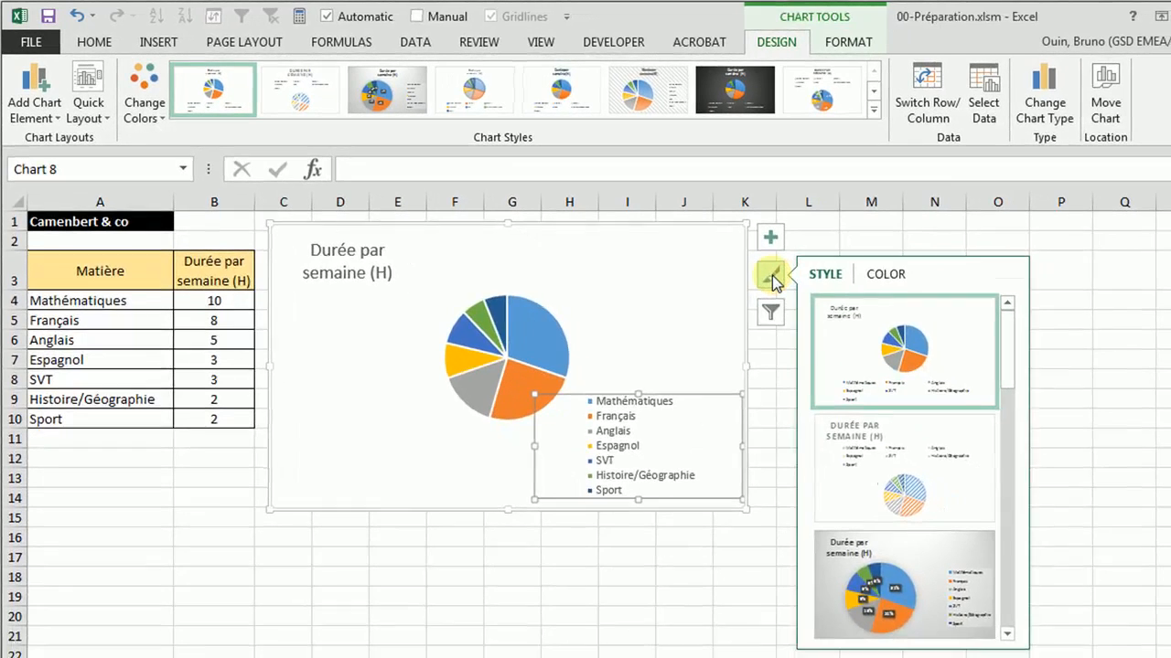
pyautogui.click(902, 334)
pyautogui.moveTo(1011, 338); pyautogui.dragTo(1008, 457)
pyautogui.click(961, 478)
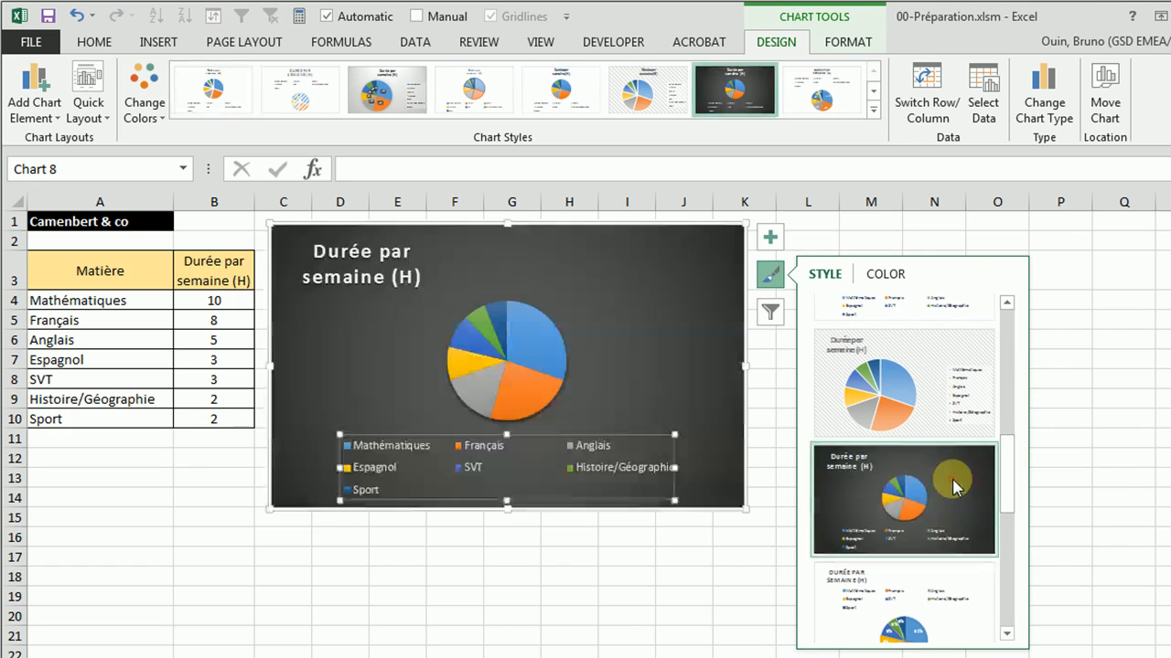
pyautogui.click(940, 405)
pyautogui.moveTo(1003, 460); pyautogui.dragTo(997, 328)
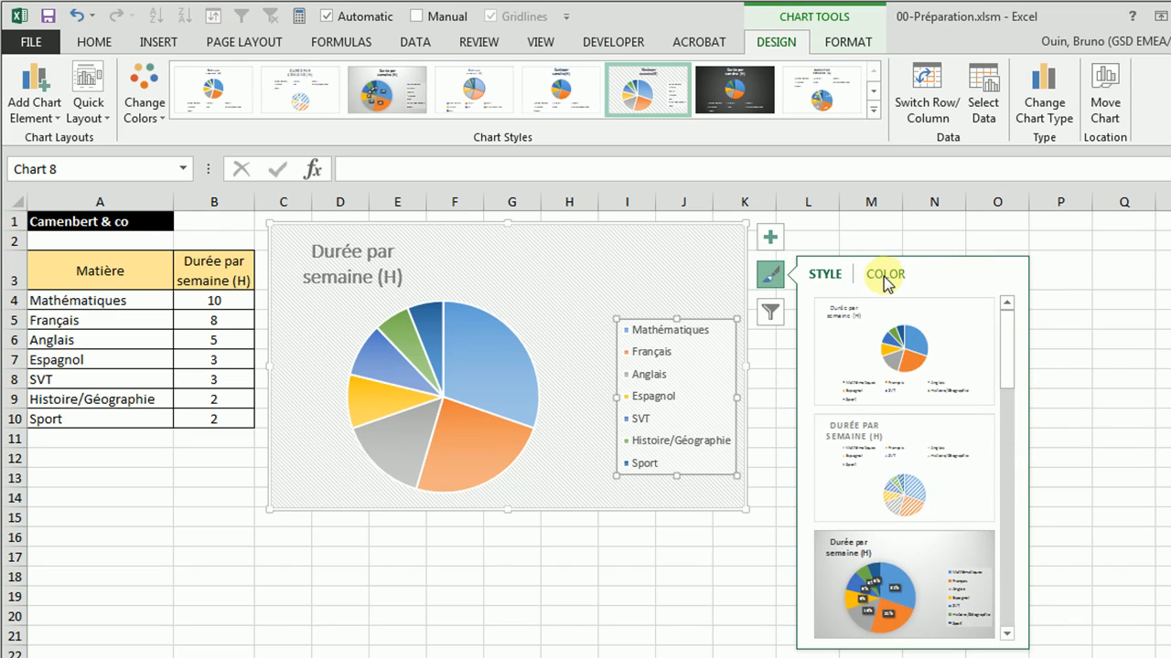
# Try the blue monochromatic color palette on the pie chart and restore the first colorful palette.
pyautogui.click(884, 277)
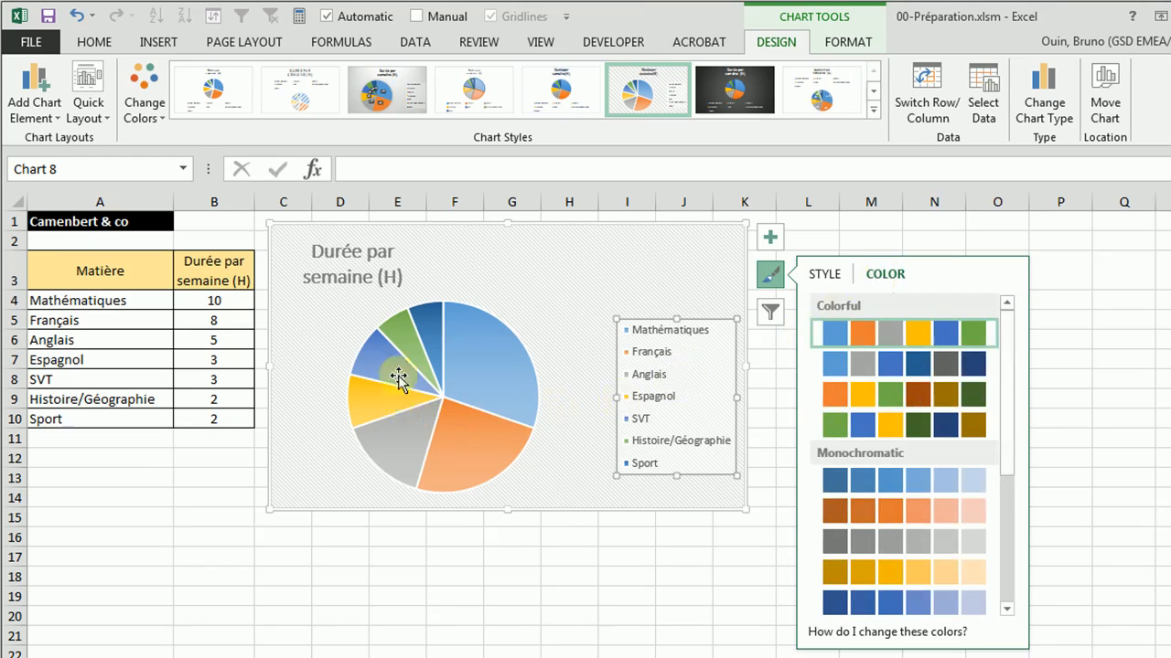
pyautogui.moveTo(454, 349)
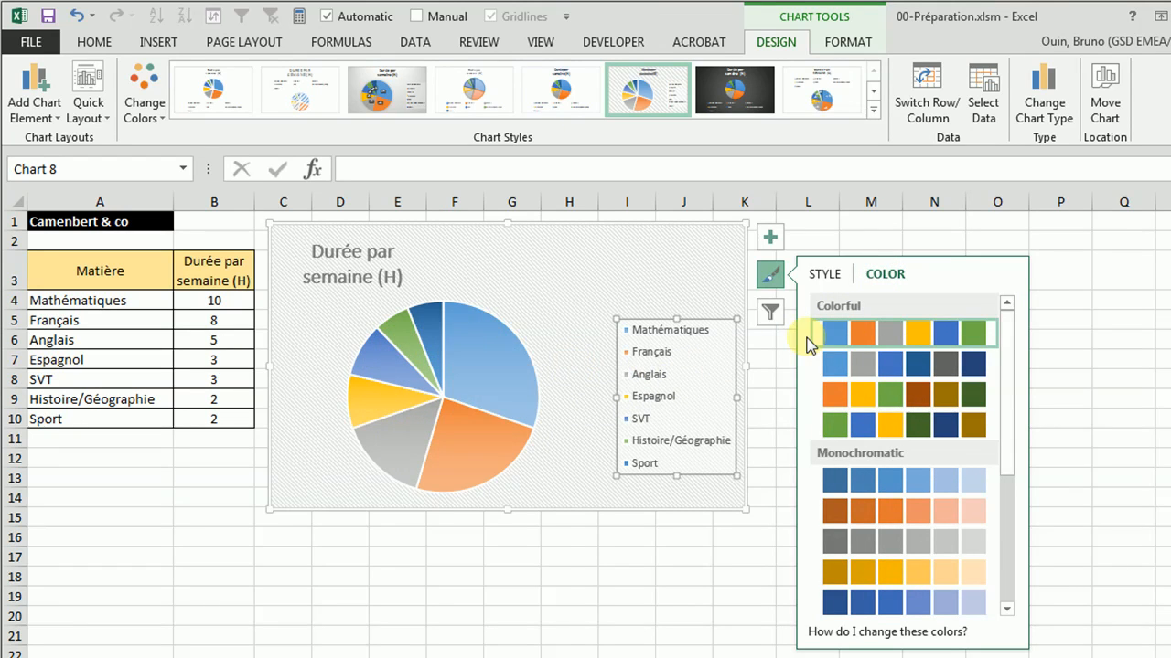
pyautogui.click(810, 481)
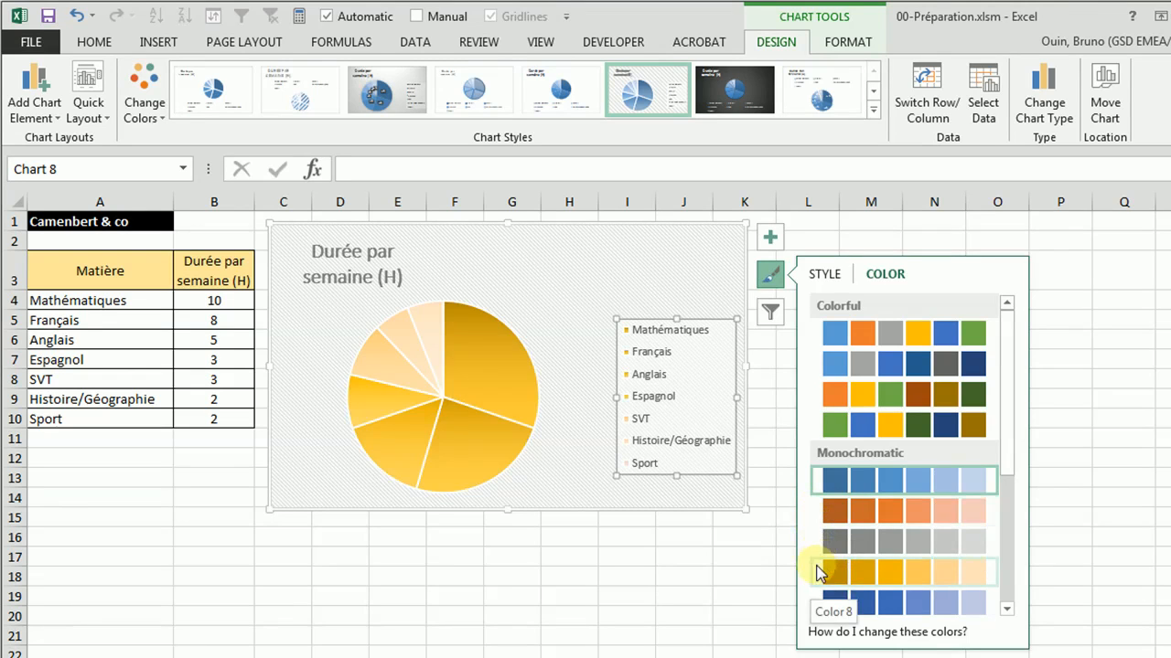
pyautogui.moveTo(1007, 415); pyautogui.dragTo(1010, 550)
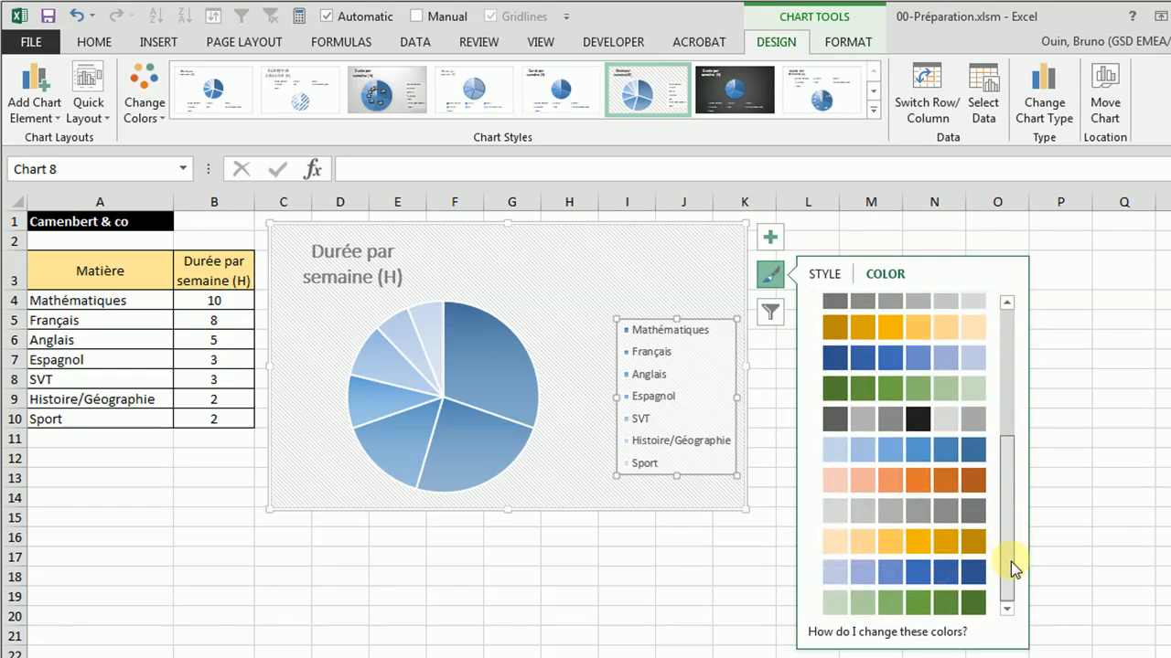
pyautogui.moveTo(1011, 562); pyautogui.dragTo(1006, 311)
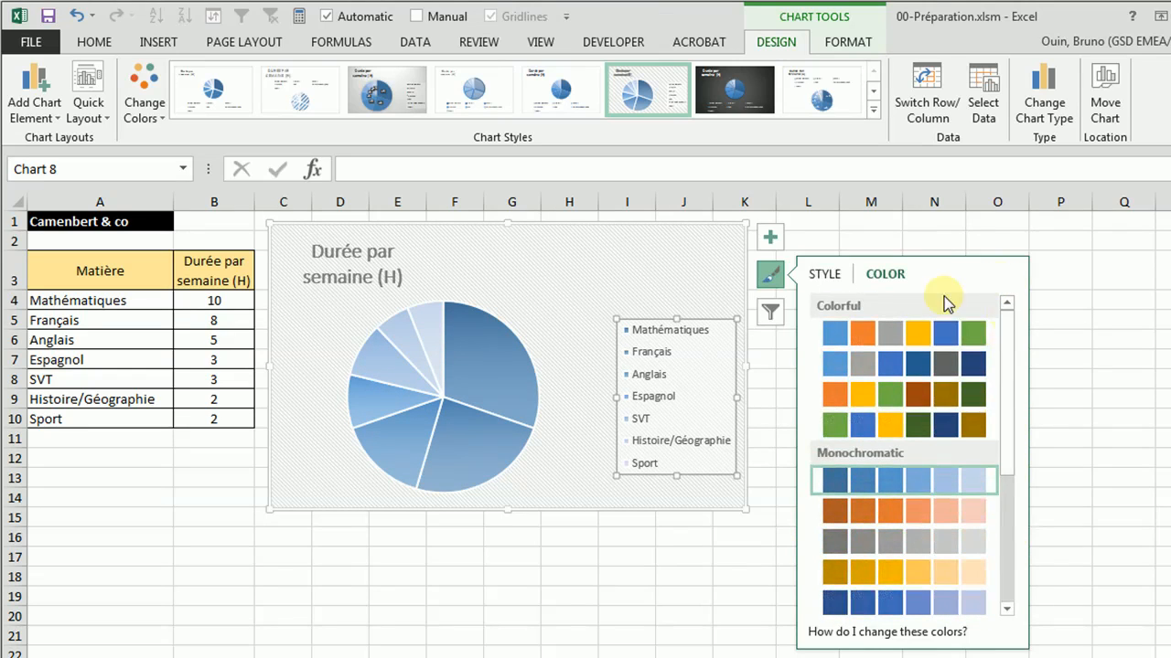
pyautogui.click(812, 335)
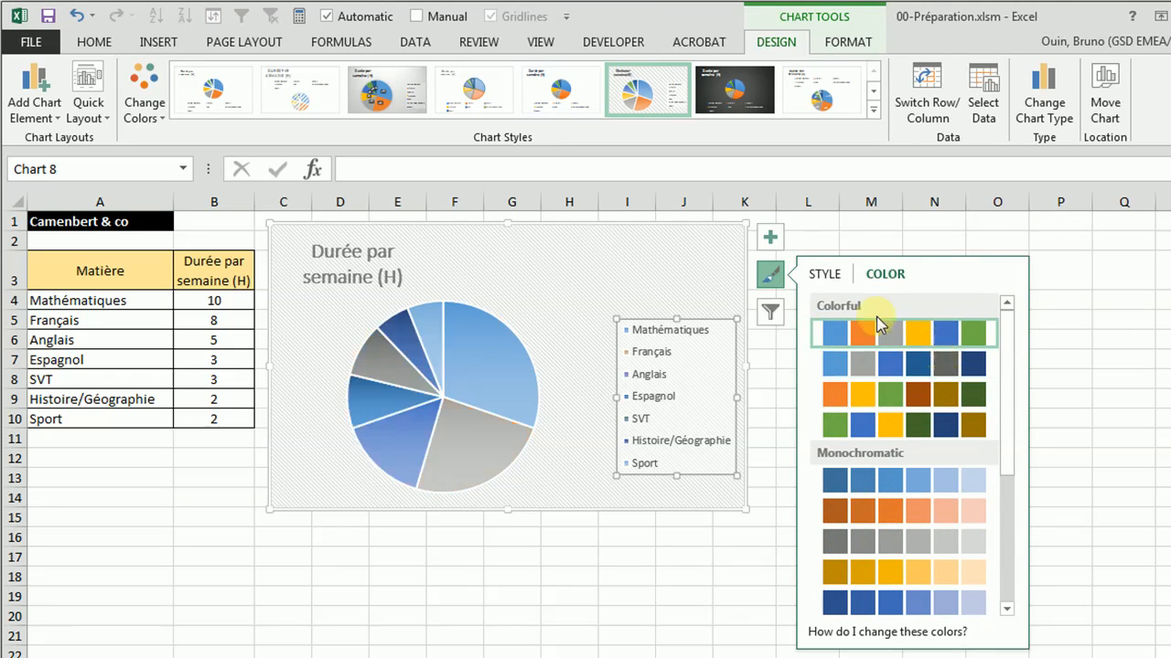
# Reapply the first chart style, with a plain white background and the legend below the pie.
pyautogui.click(825, 274)
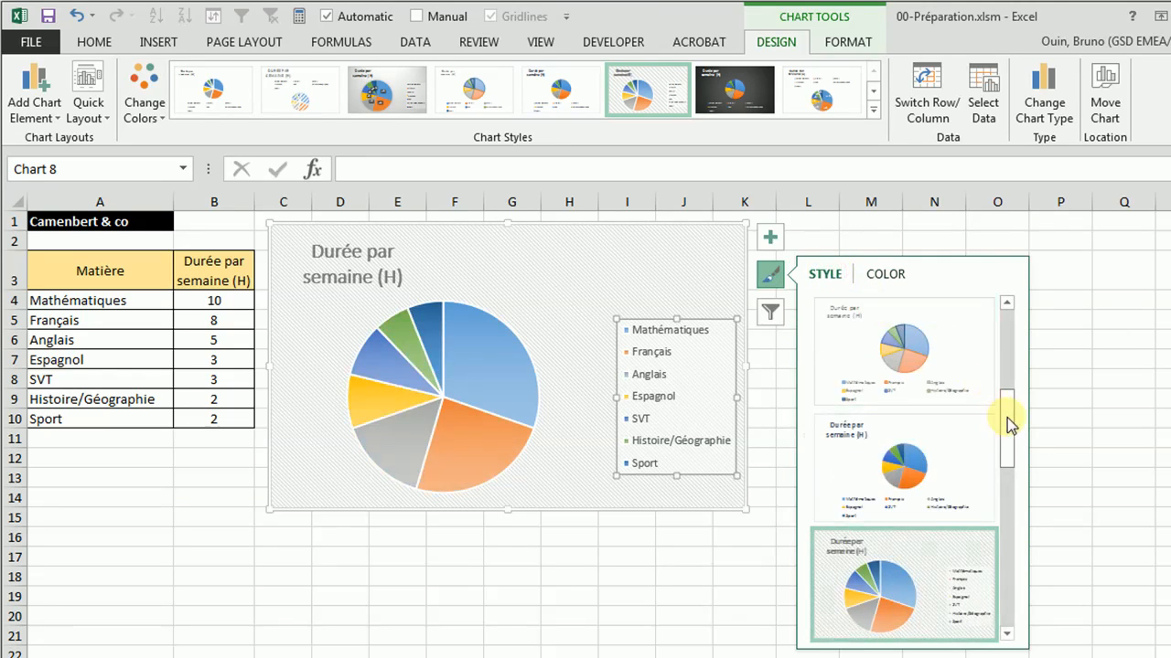
pyautogui.moveTo(1006, 412); pyautogui.dragTo(1007, 308)
pyautogui.click(915, 346)
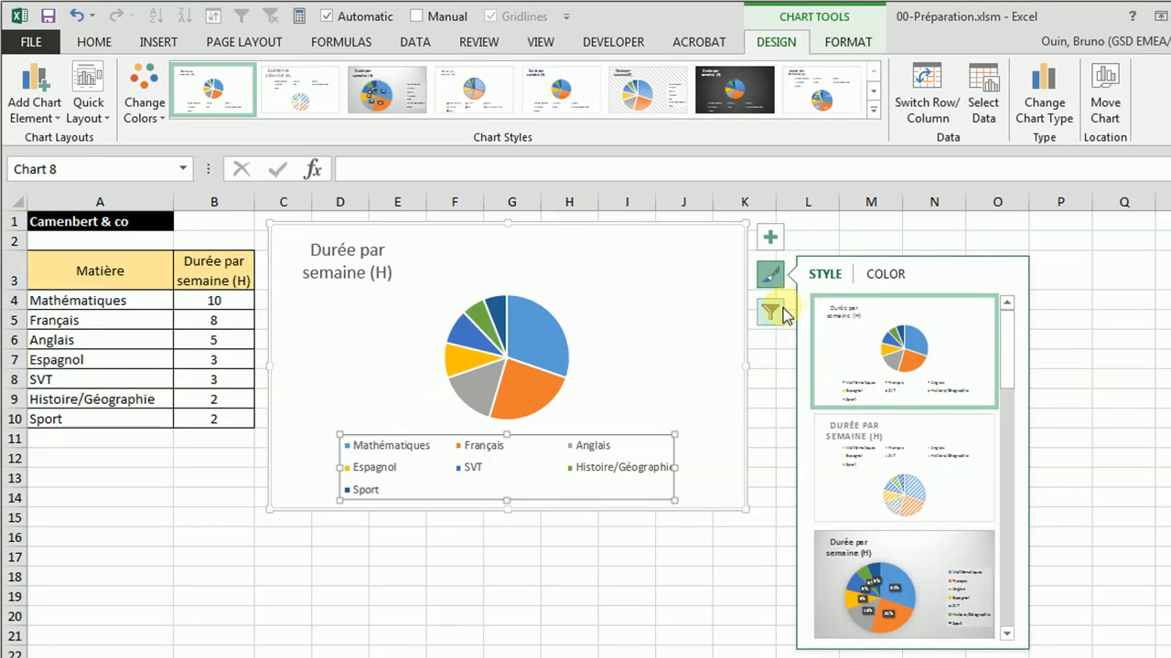
pyautogui.click(759, 335)
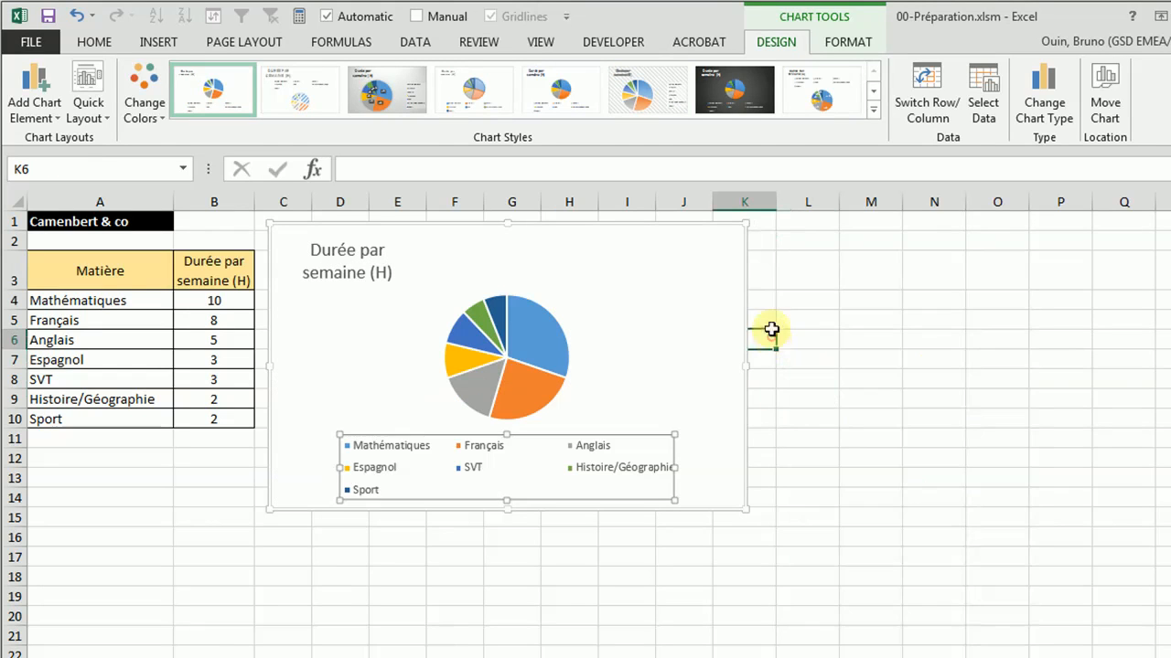
# Filter the Mathématiques category out of the pie chart and inspect the Français slice's share.
pyautogui.click(712, 298)
pyautogui.click(772, 312)
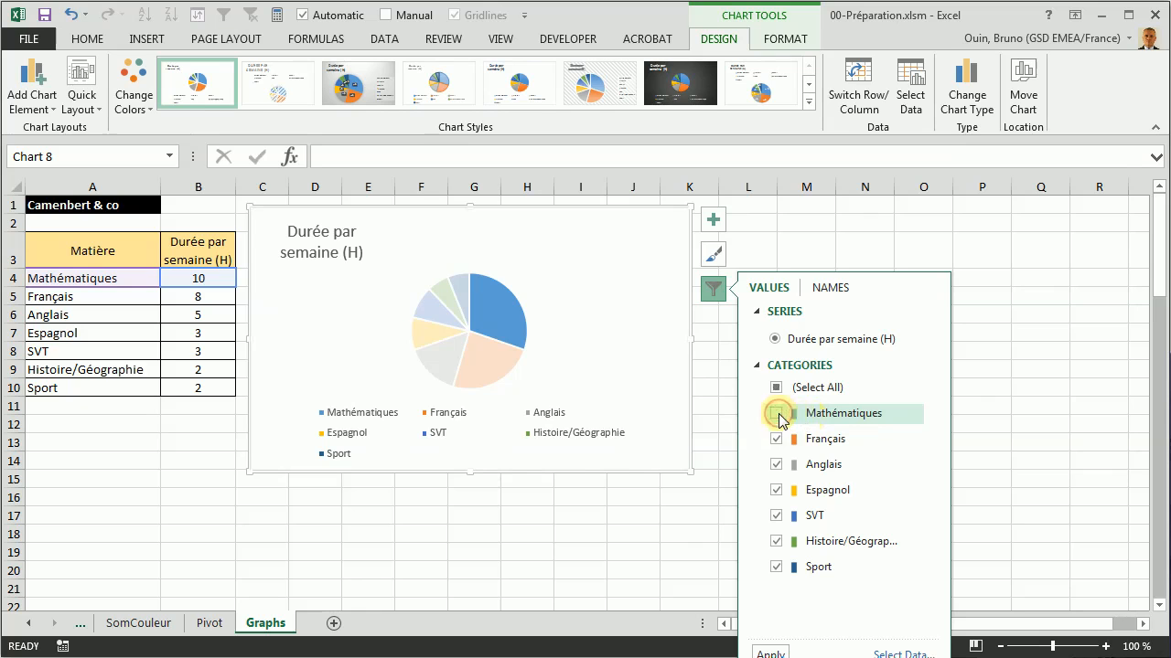
pyautogui.click(776, 414)
pyautogui.click(771, 653)
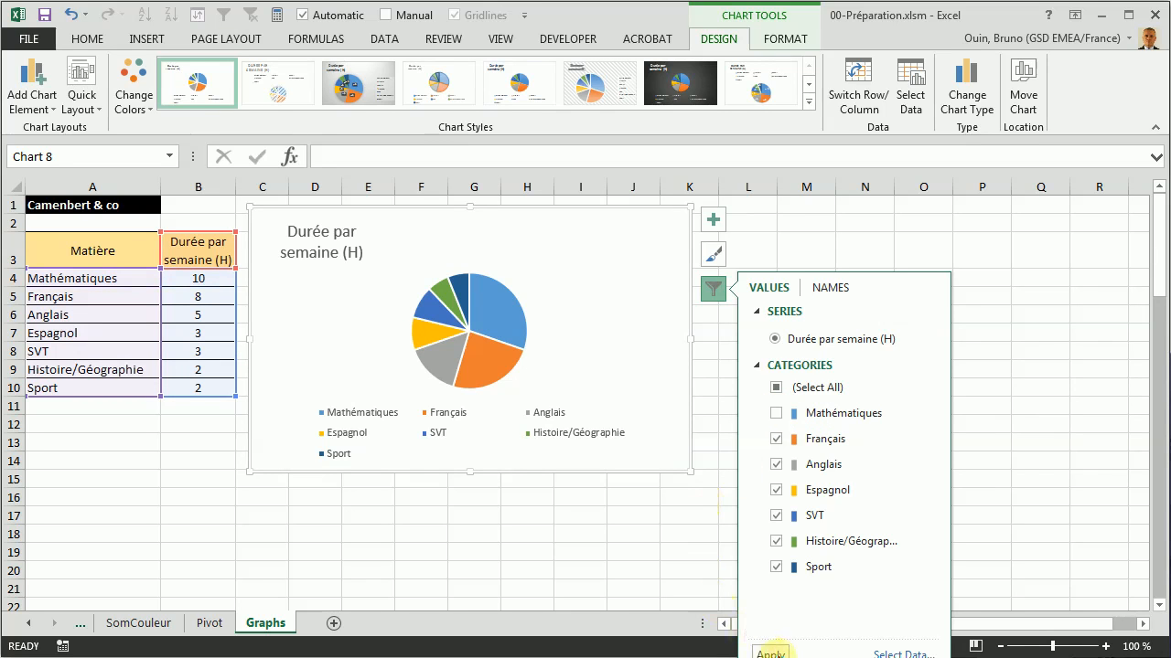
pyautogui.click(771, 653)
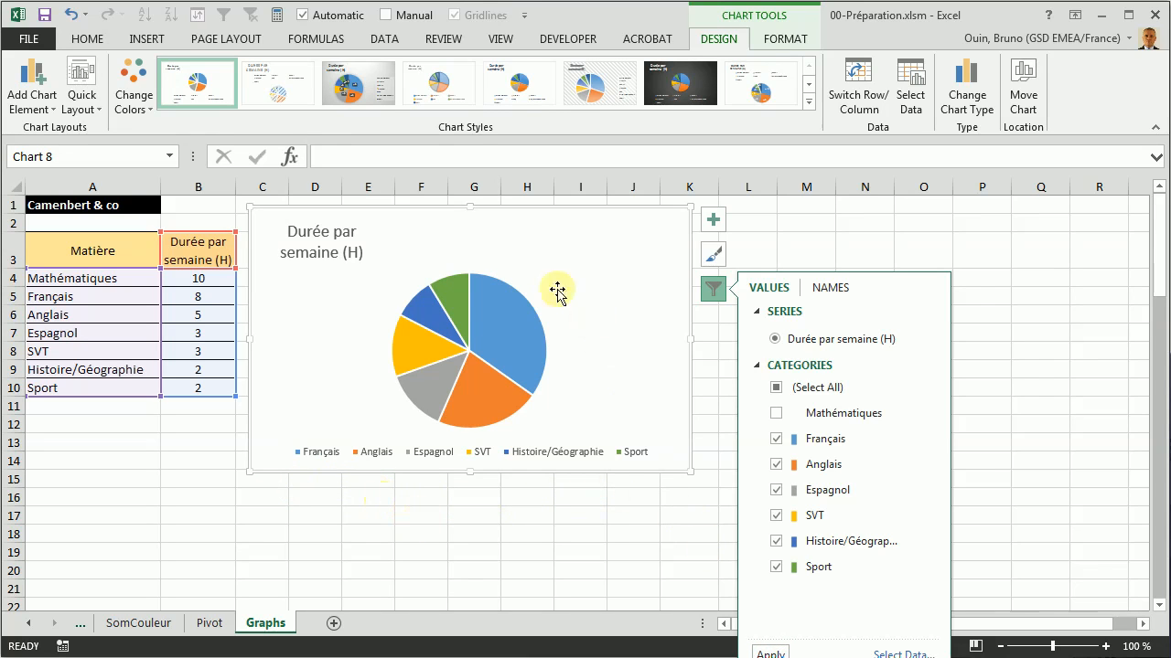
pyautogui.moveTo(503, 340)
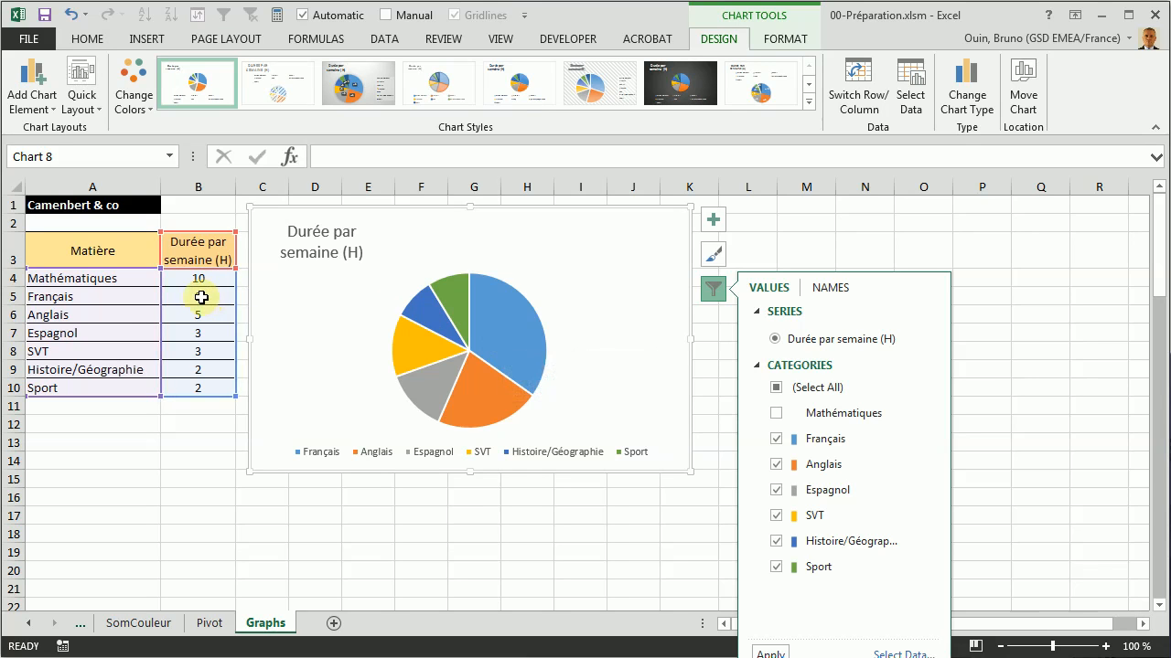
pyautogui.moveTo(529, 309)
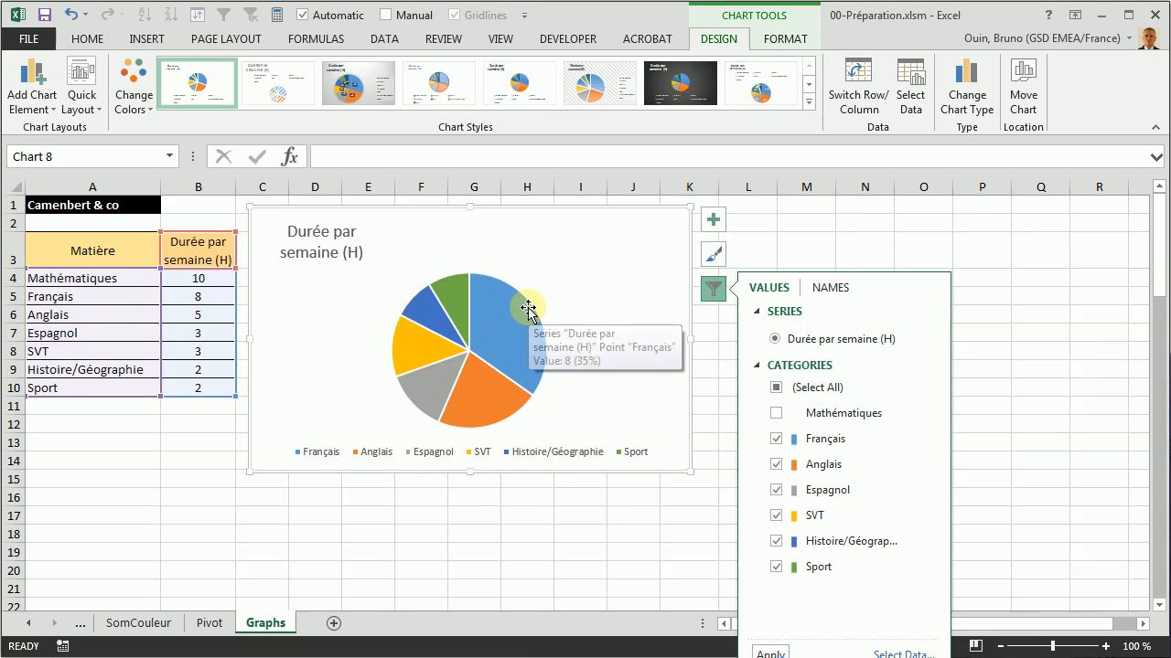
# Restore the Mathématiques category in the pie chart's filter so all subjects are plotted.
pyautogui.click(776, 415)
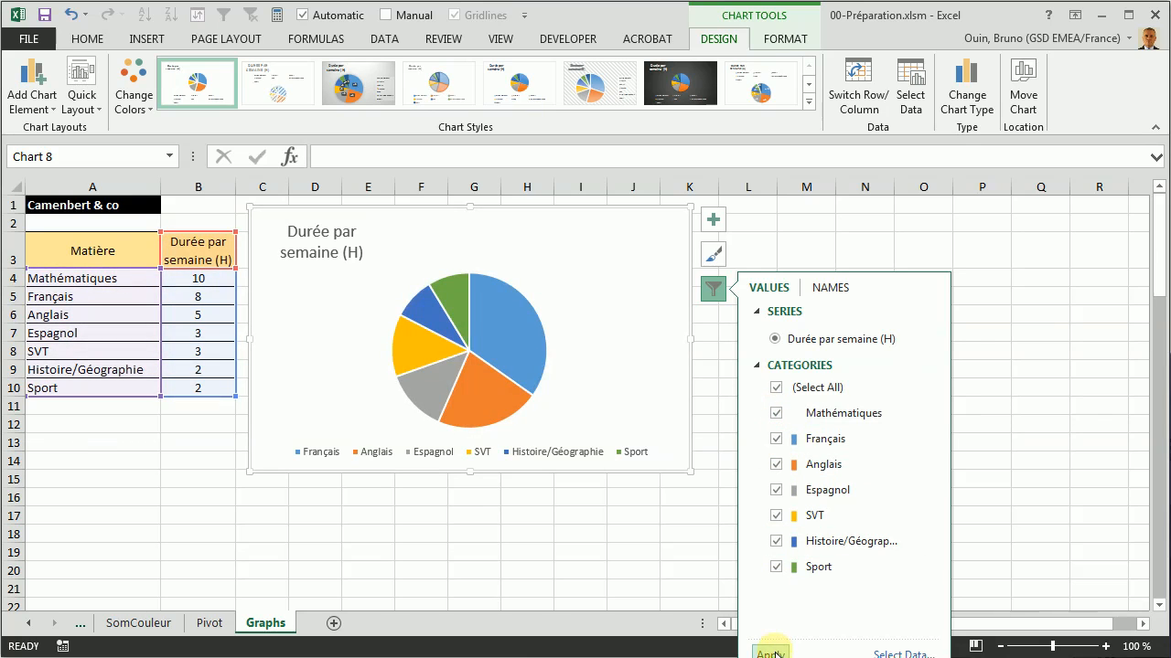
pyautogui.click(771, 652)
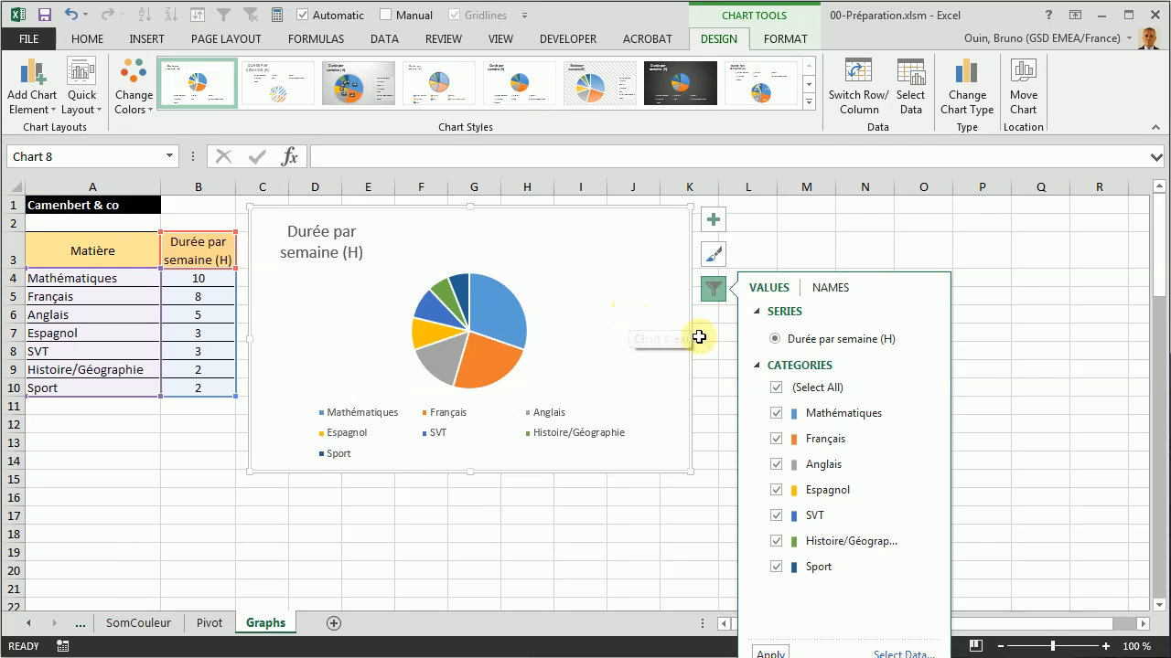
pyautogui.click(621, 341)
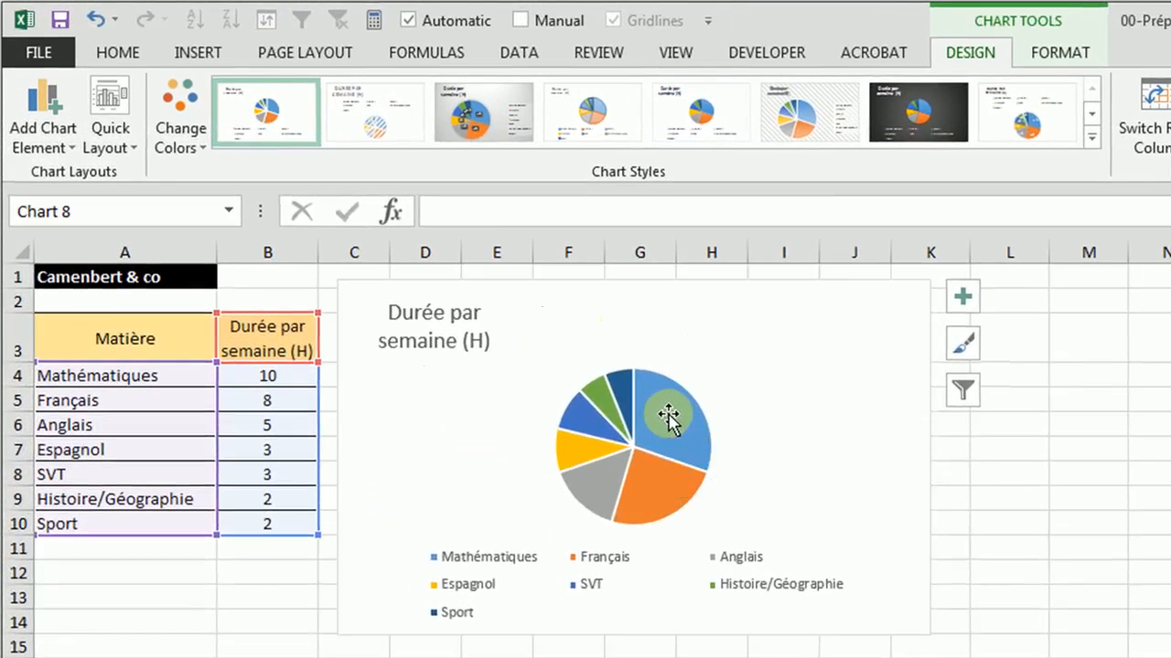
# Select only the Mathématiques slice of the pie and fill it with the standard light blue color.
pyautogui.click(496, 309)
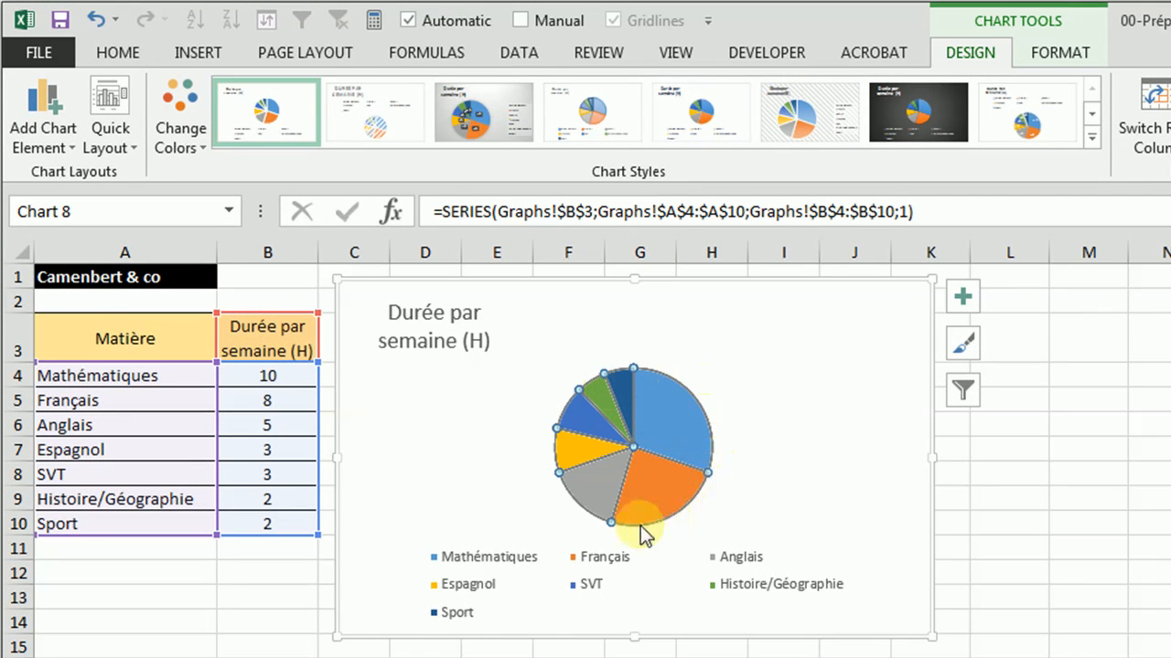
pyautogui.moveTo(578, 483)
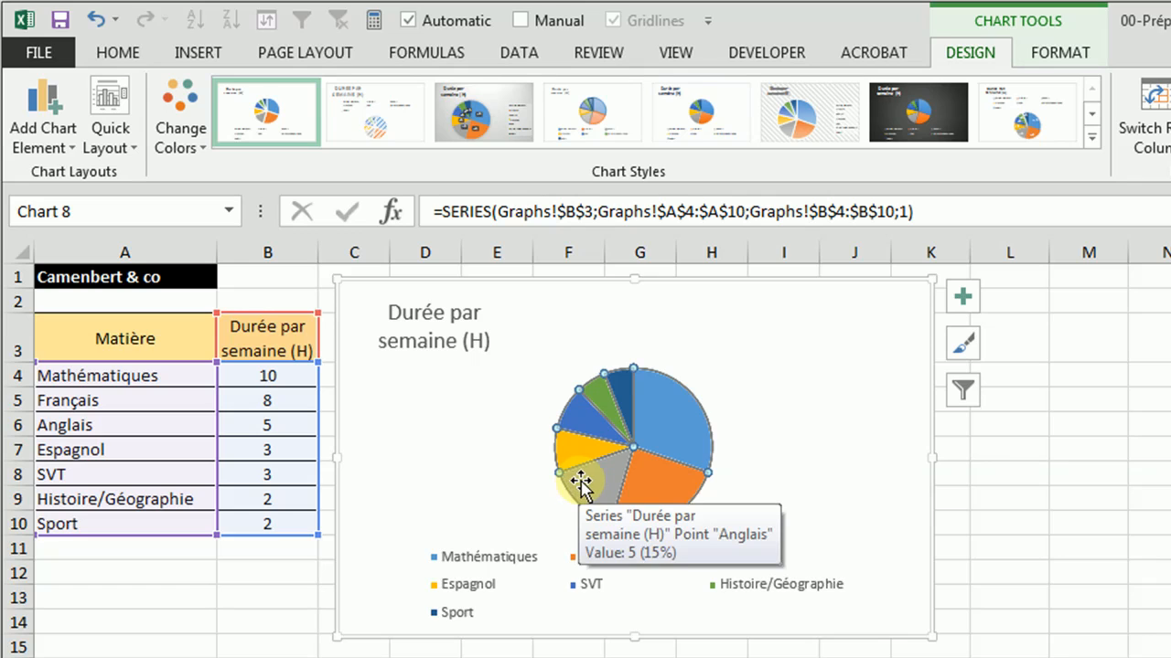
pyautogui.moveTo(651, 422)
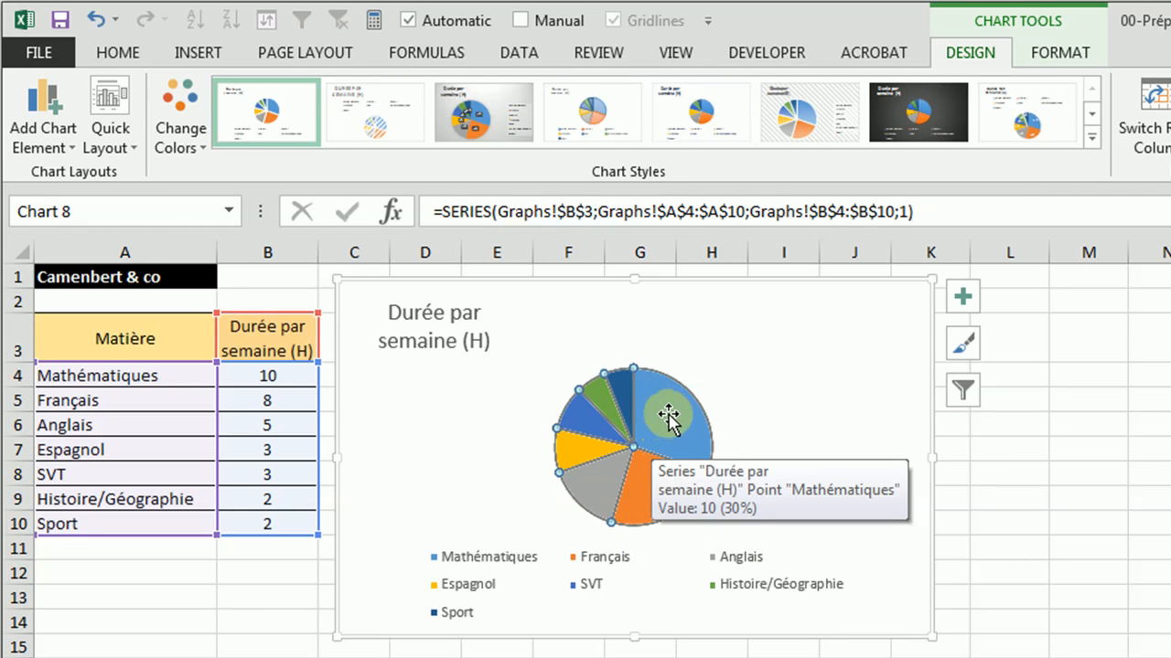
pyautogui.click(669, 417)
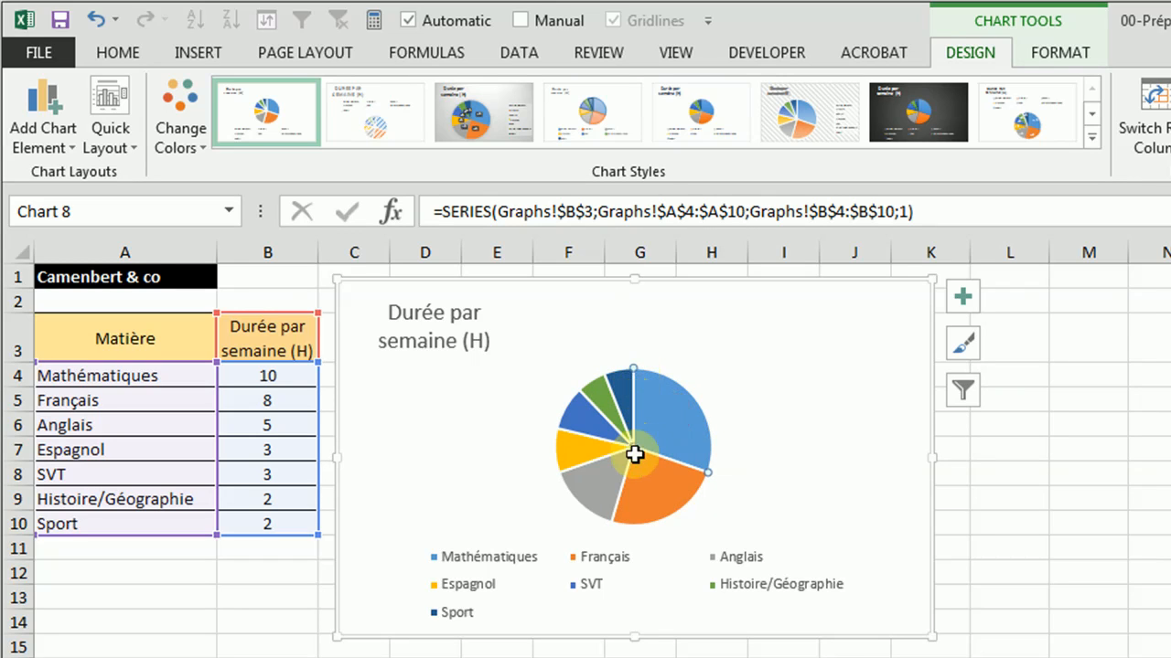
pyautogui.moveTo(658, 402)
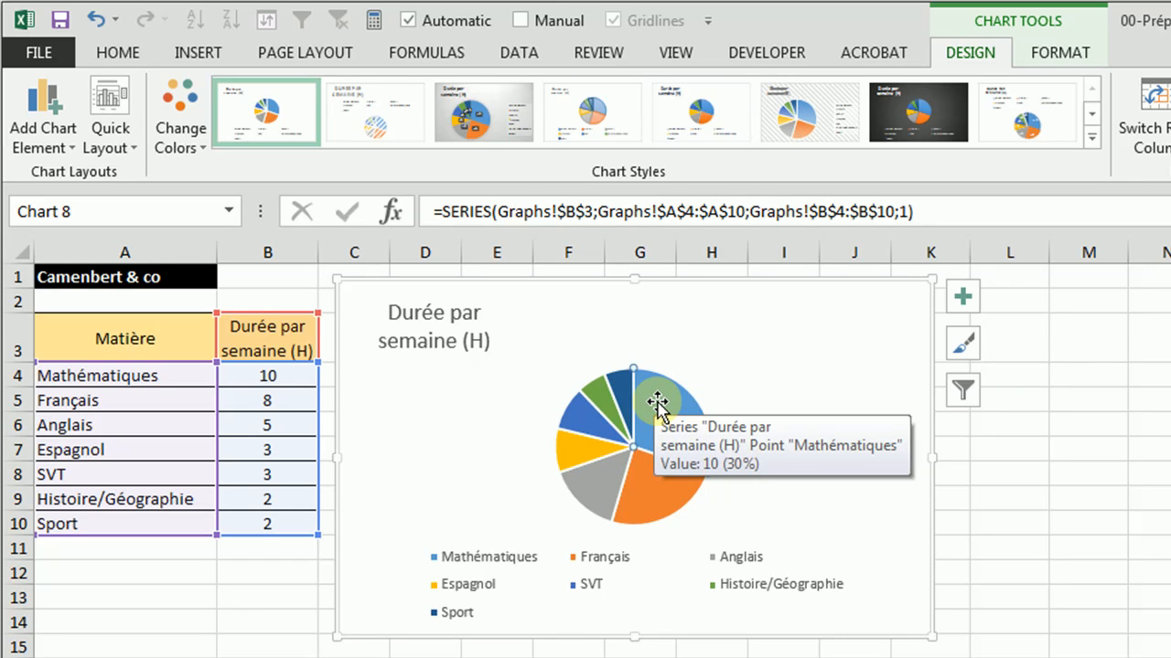
pyautogui.click(1056, 53)
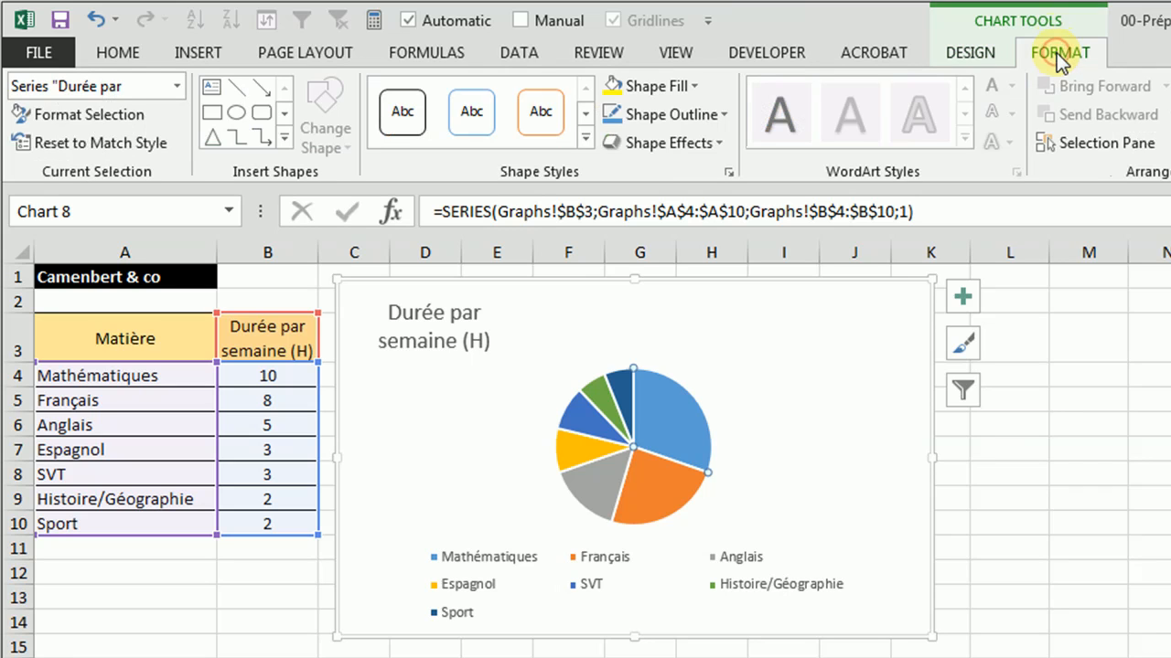
pyautogui.click(696, 87)
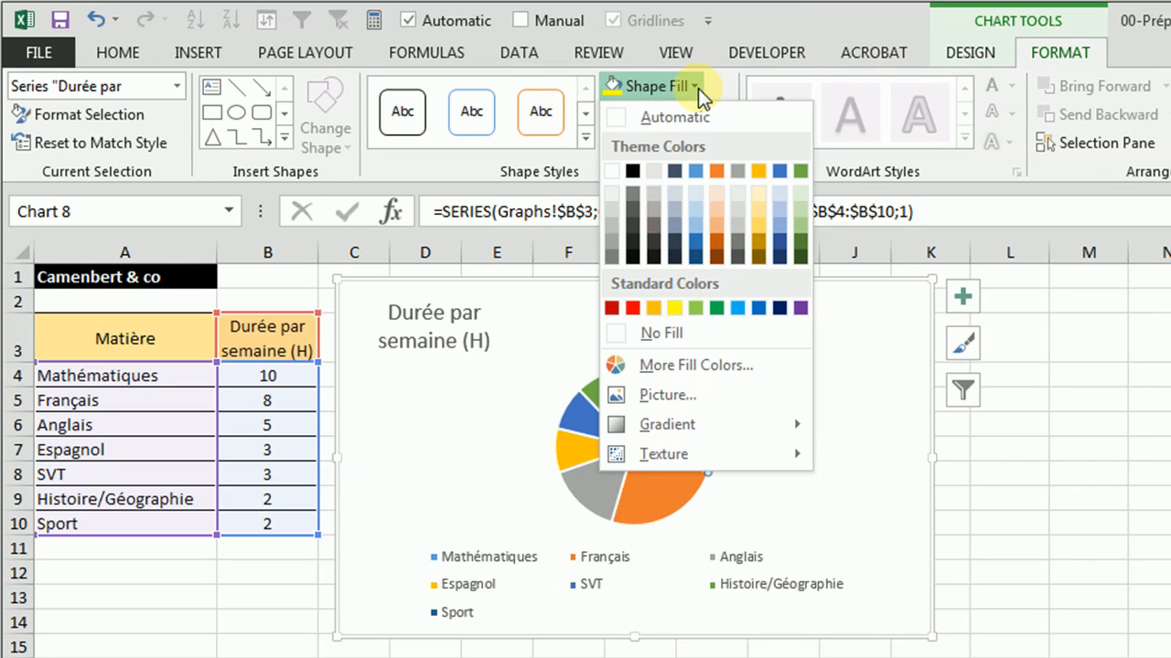
pyautogui.click(739, 307)
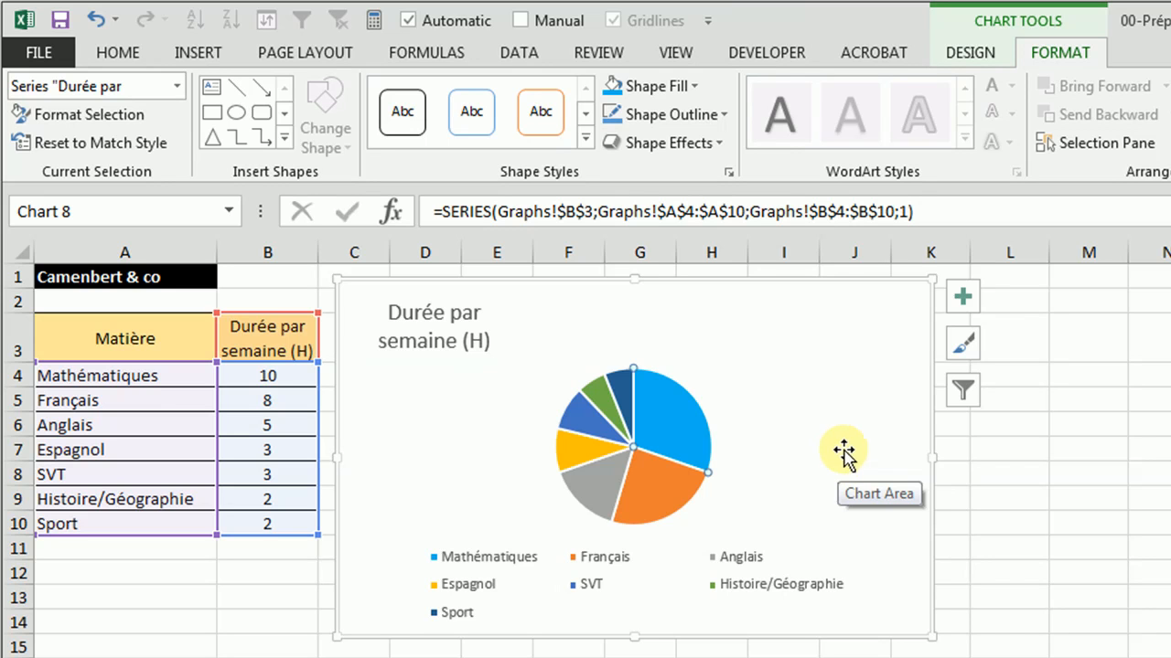
# Reapply the first colorful palette to the pie chart to reset the Mathématiques slice's fill, and deselect the chart.
pyautogui.click(972, 344)
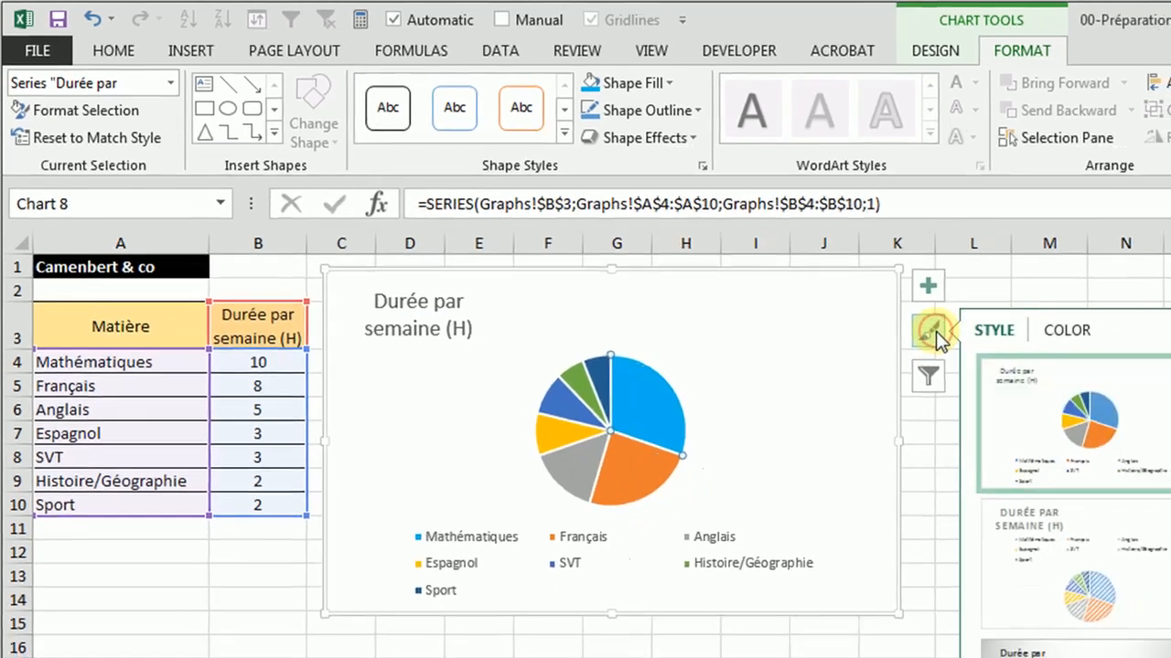
pyautogui.click(992, 308)
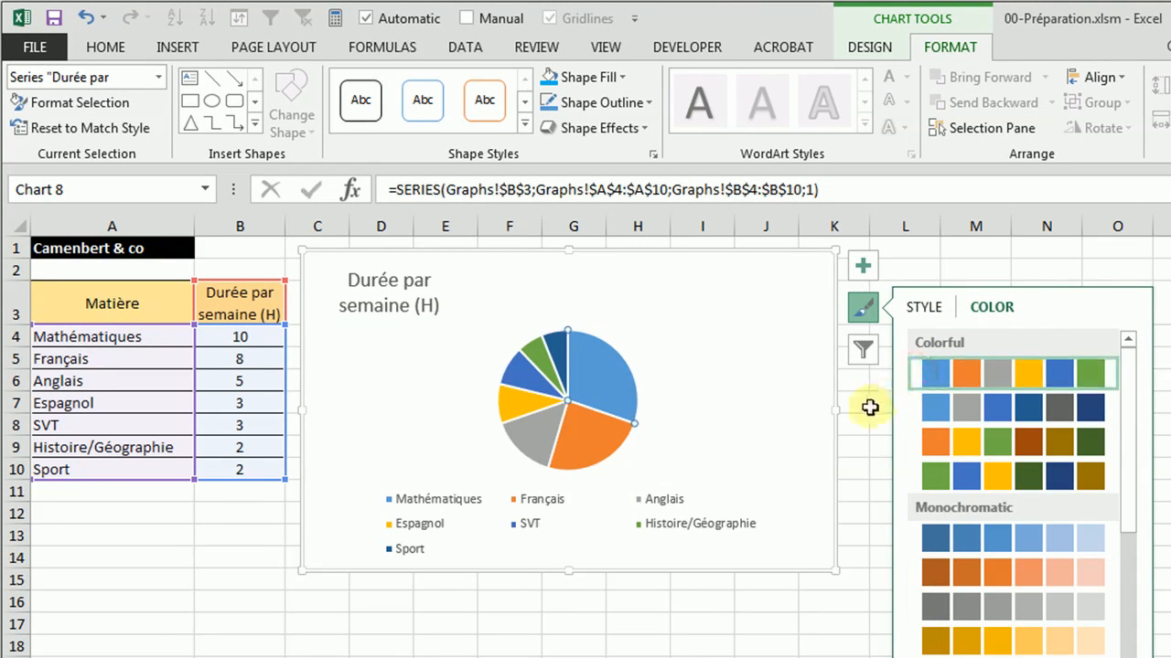
pyautogui.click(794, 408)
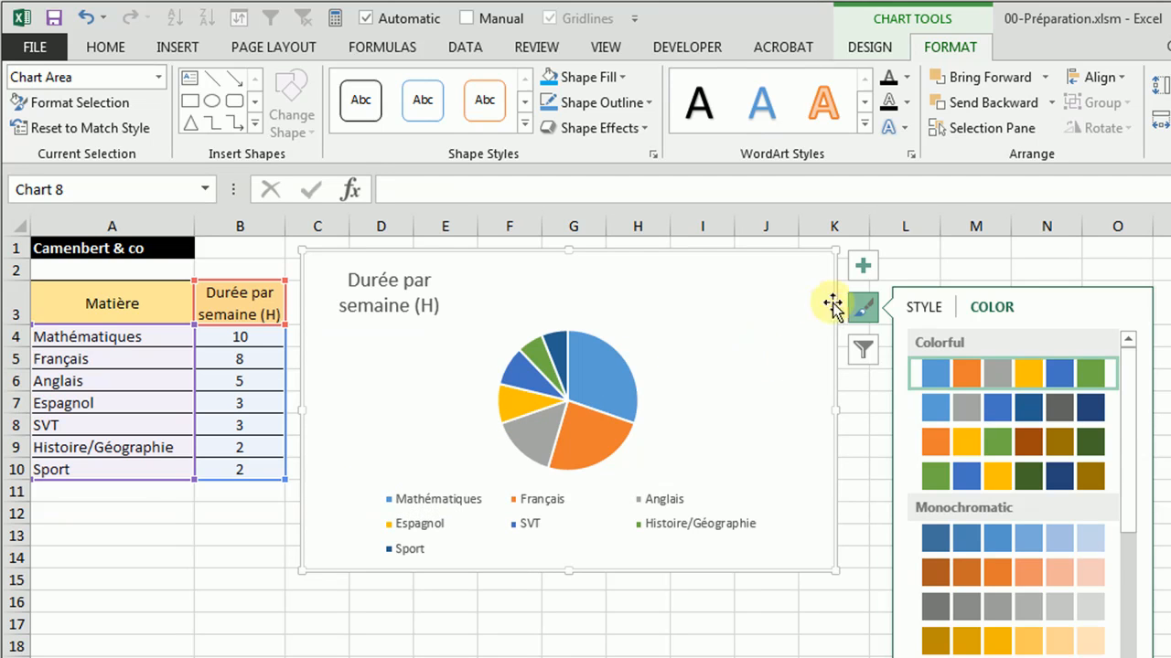
pyautogui.click(863, 415)
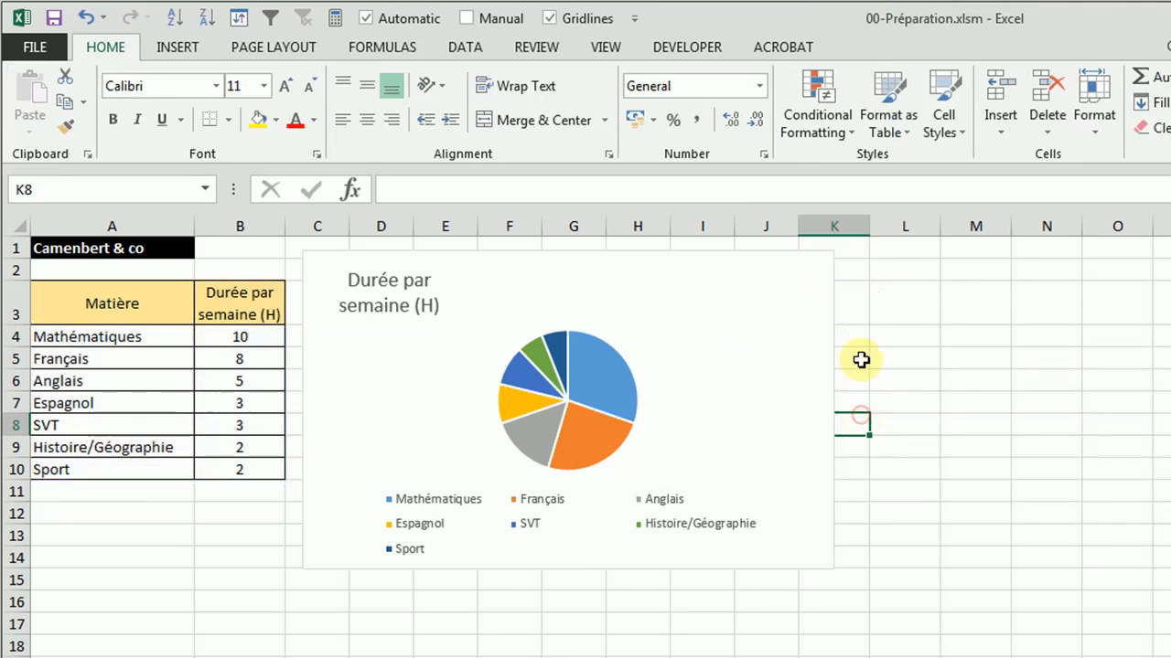
# Change the chart type of the weekly hours pie to 3-D Pie.
pyautogui.click(702, 331)
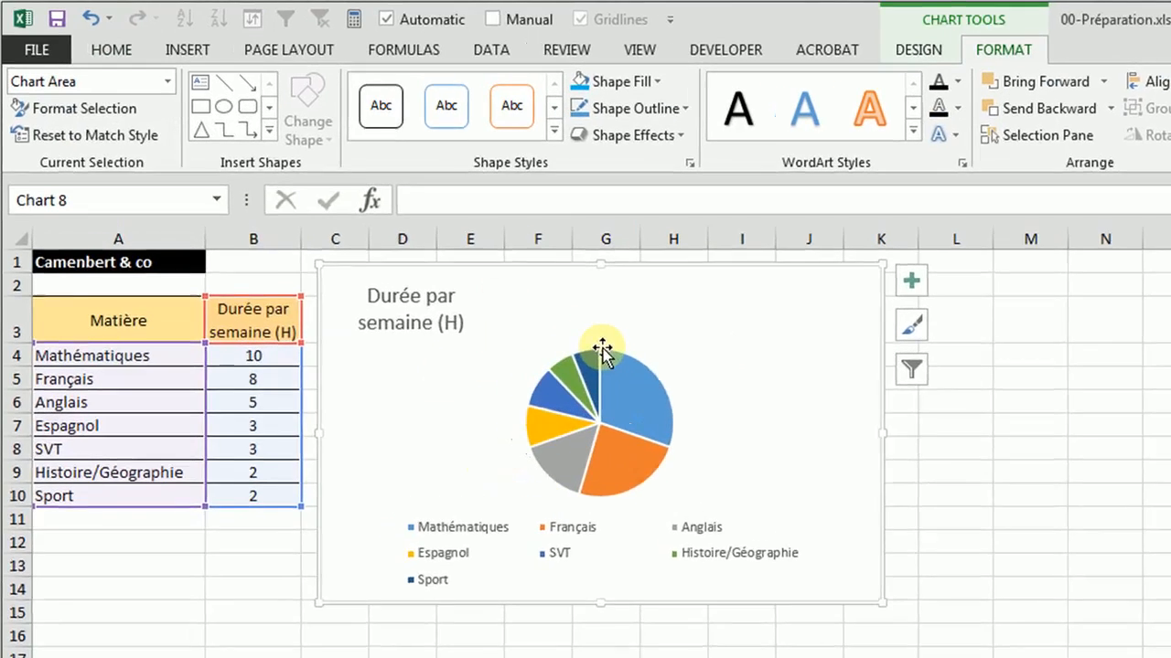
pyautogui.moveTo(570, 331)
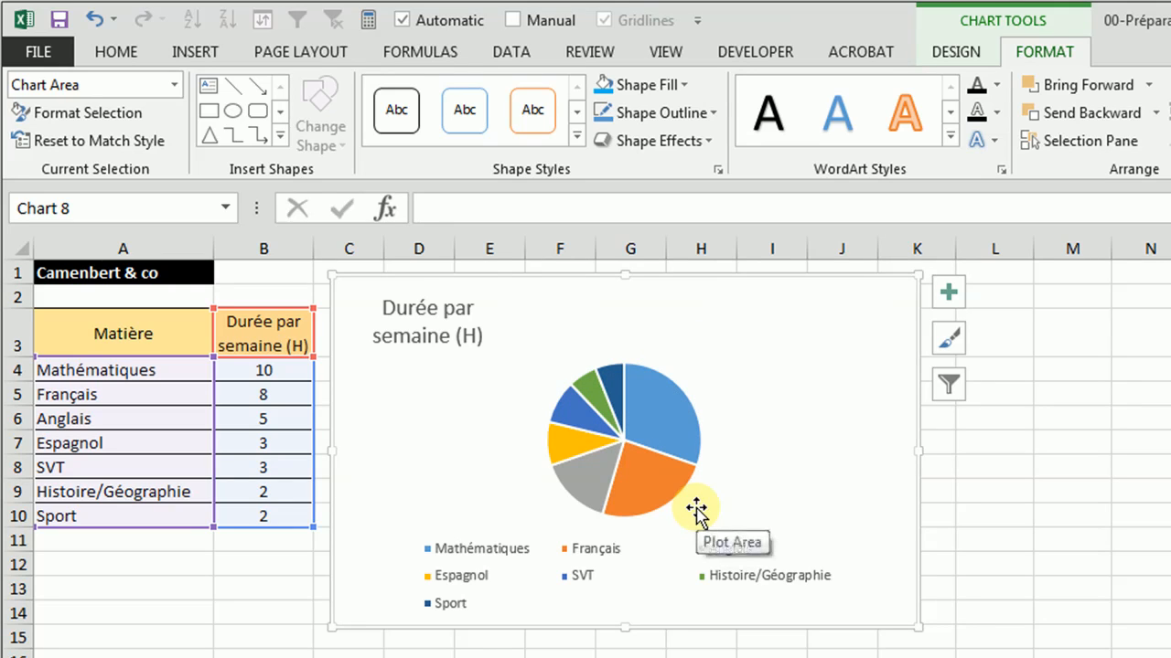
pyautogui.click(956, 50)
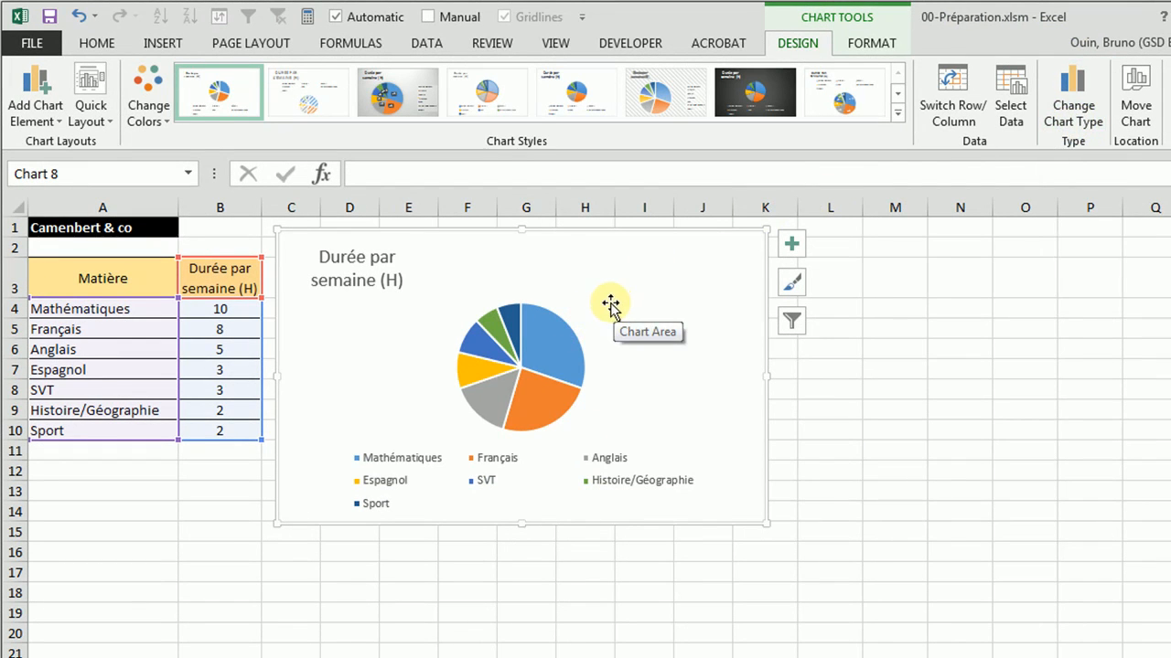
pyautogui.rightClick(568, 344)
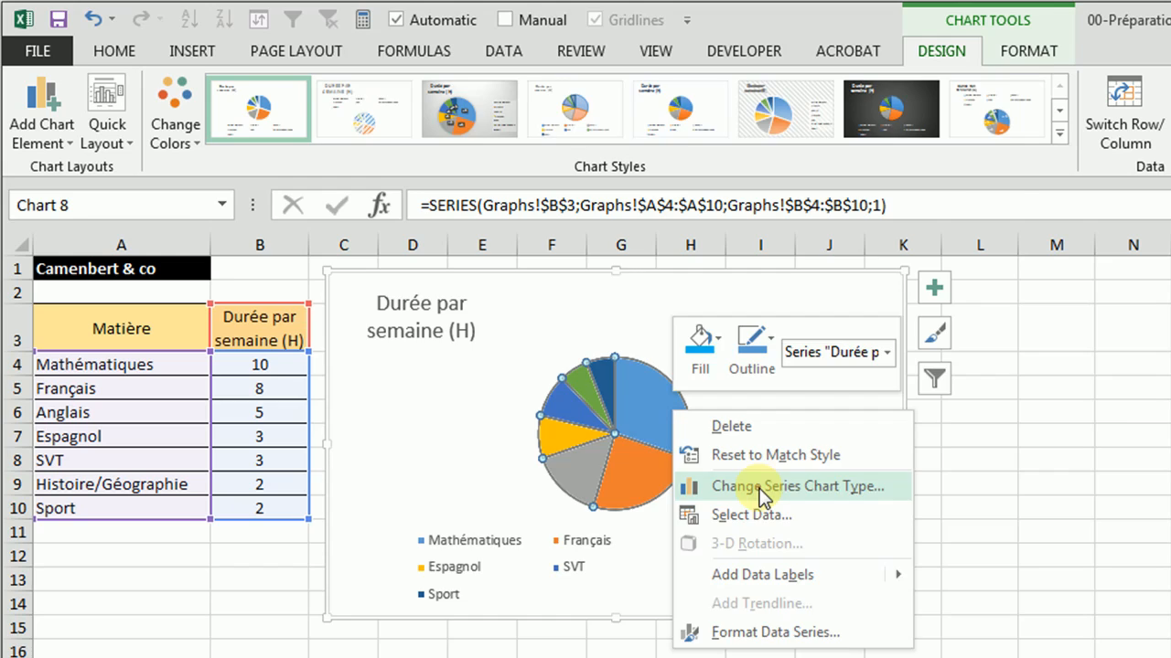
pyautogui.click(760, 487)
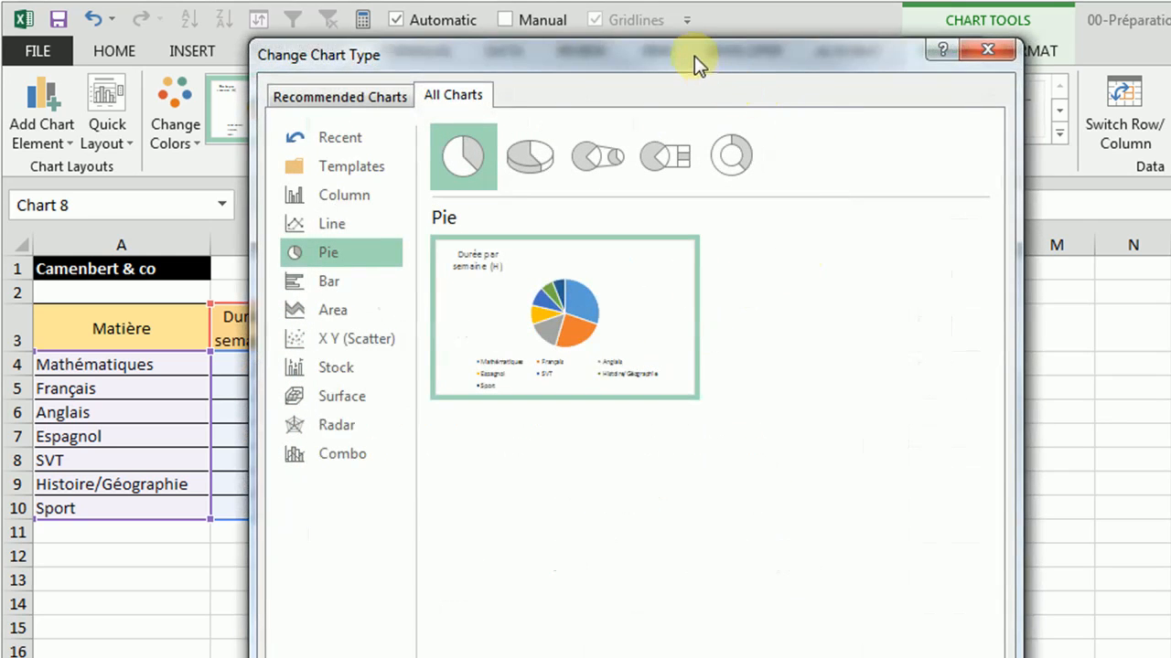
pyautogui.moveTo(693, 56); pyautogui.dragTo(691, 86)
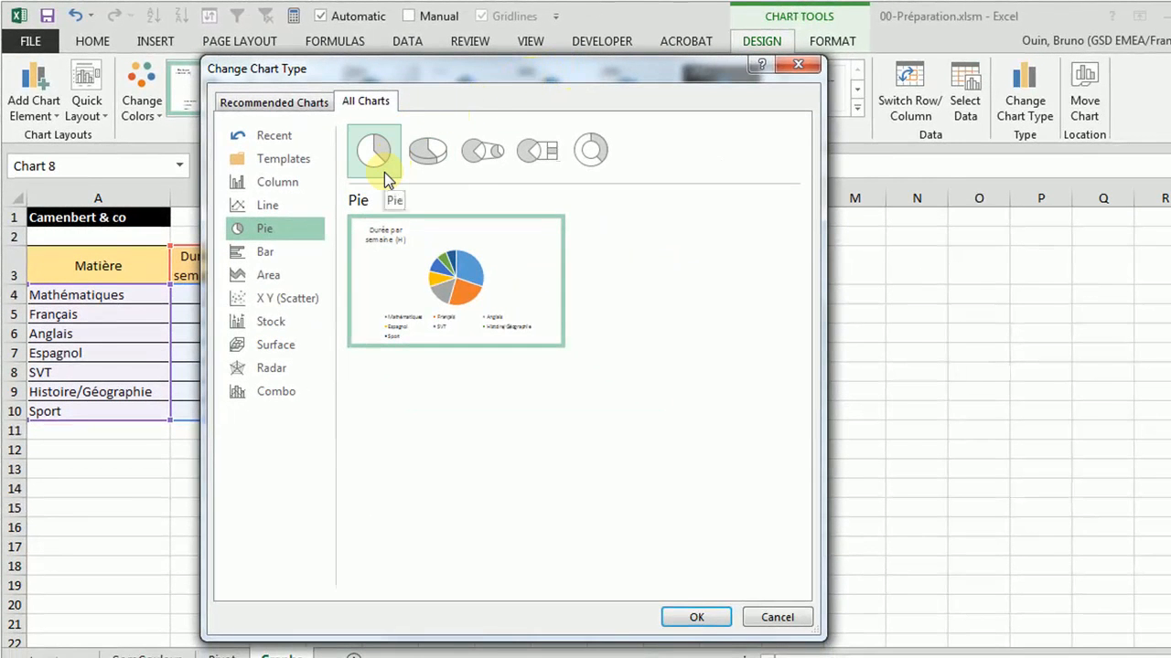
pyautogui.click(432, 158)
pyautogui.moveTo(465, 263)
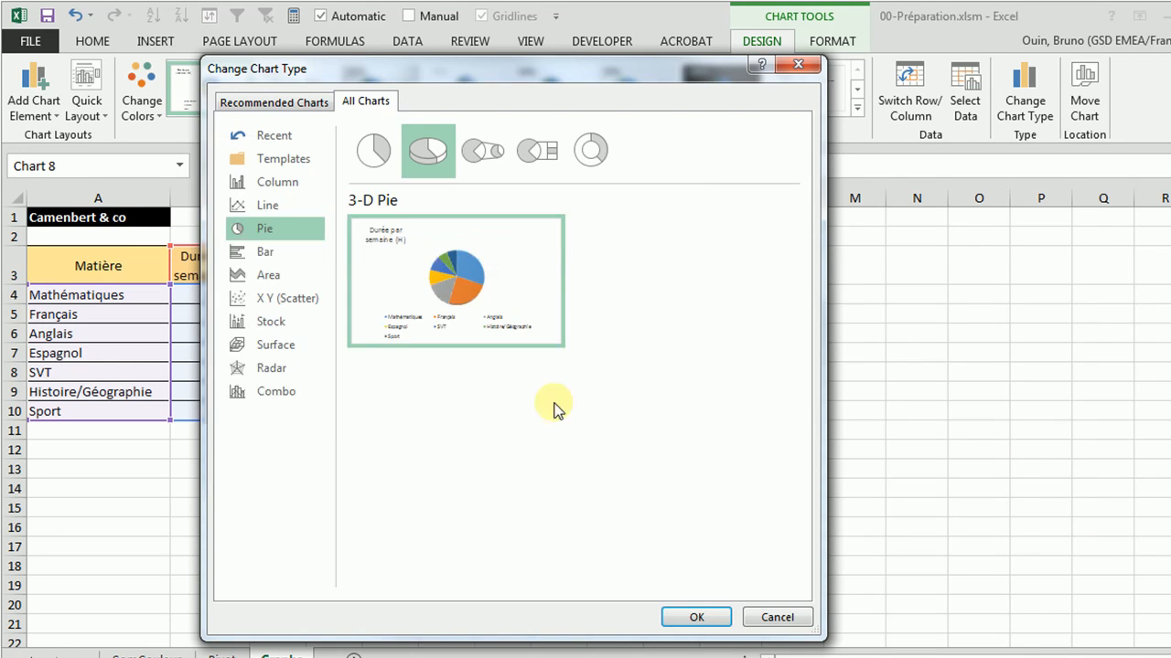
pyautogui.click(696, 620)
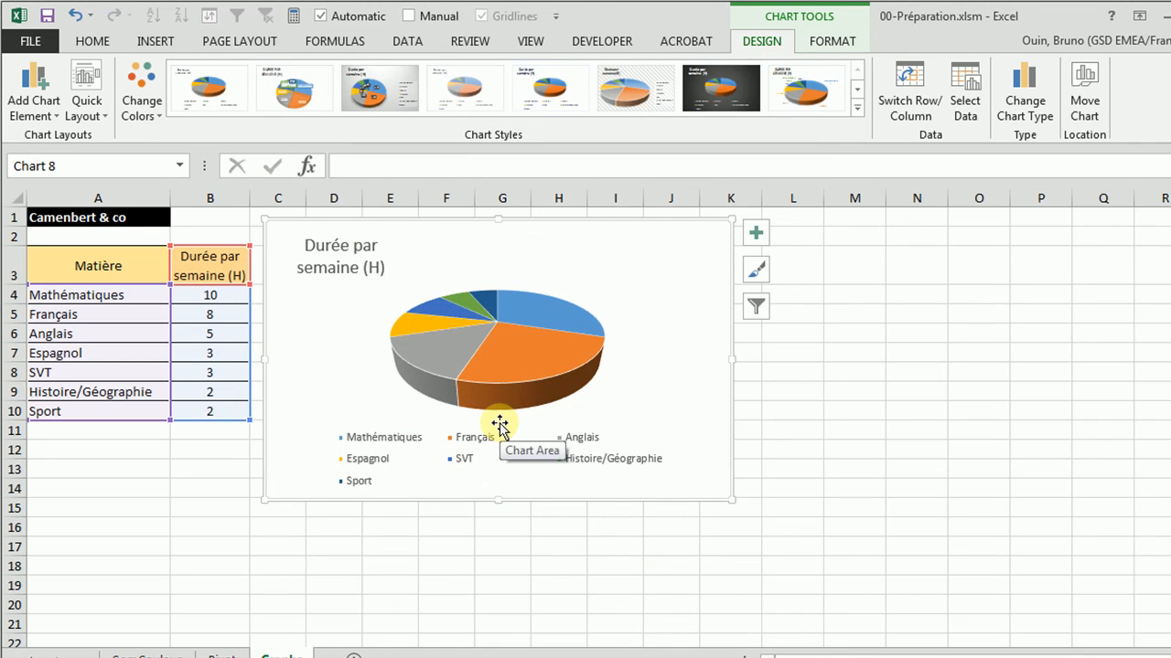
# Change the 3-D pie chart to the Doughnut chart type.
pyautogui.rightClick(547, 316)
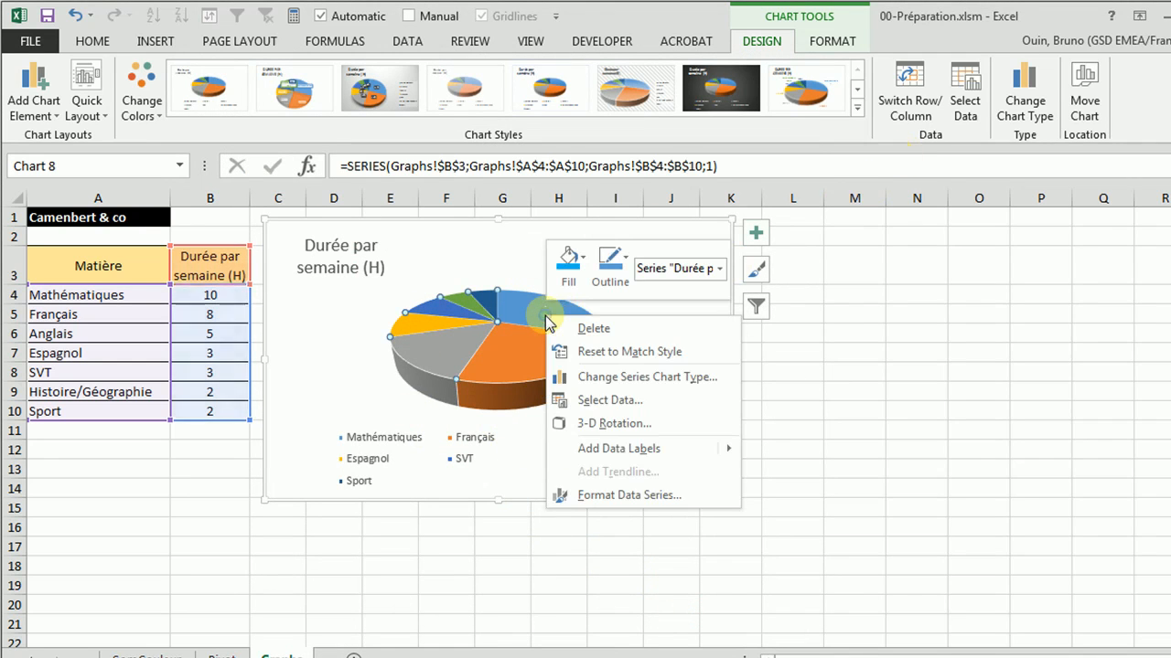
pyautogui.click(579, 379)
pyautogui.click(599, 161)
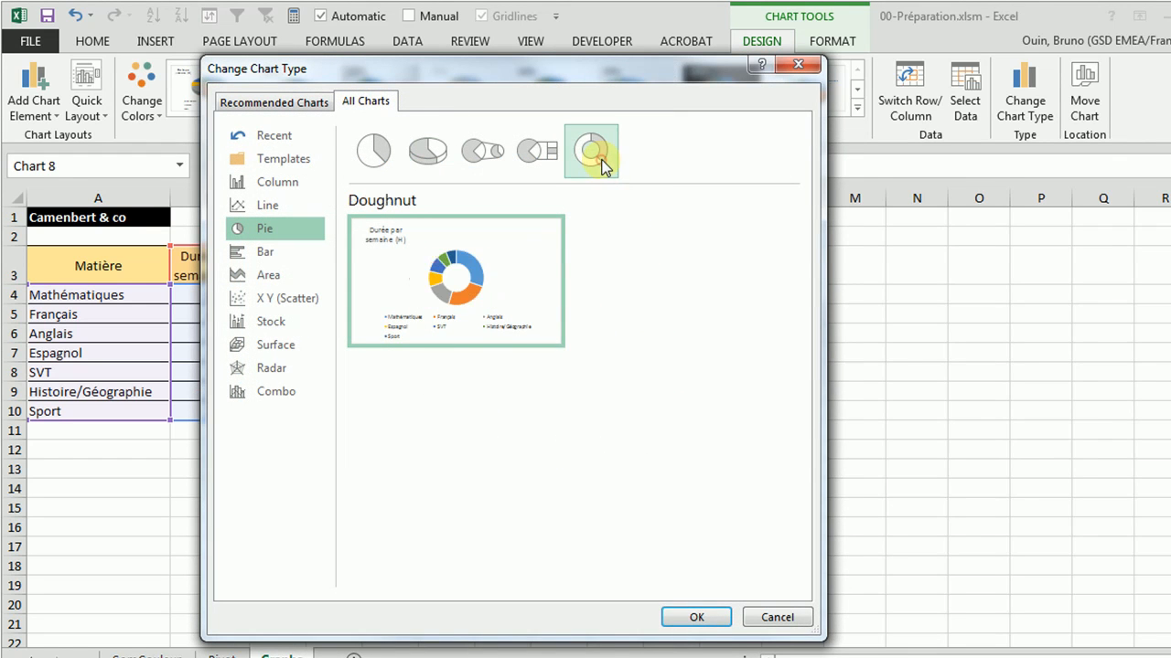
pyautogui.click(690, 620)
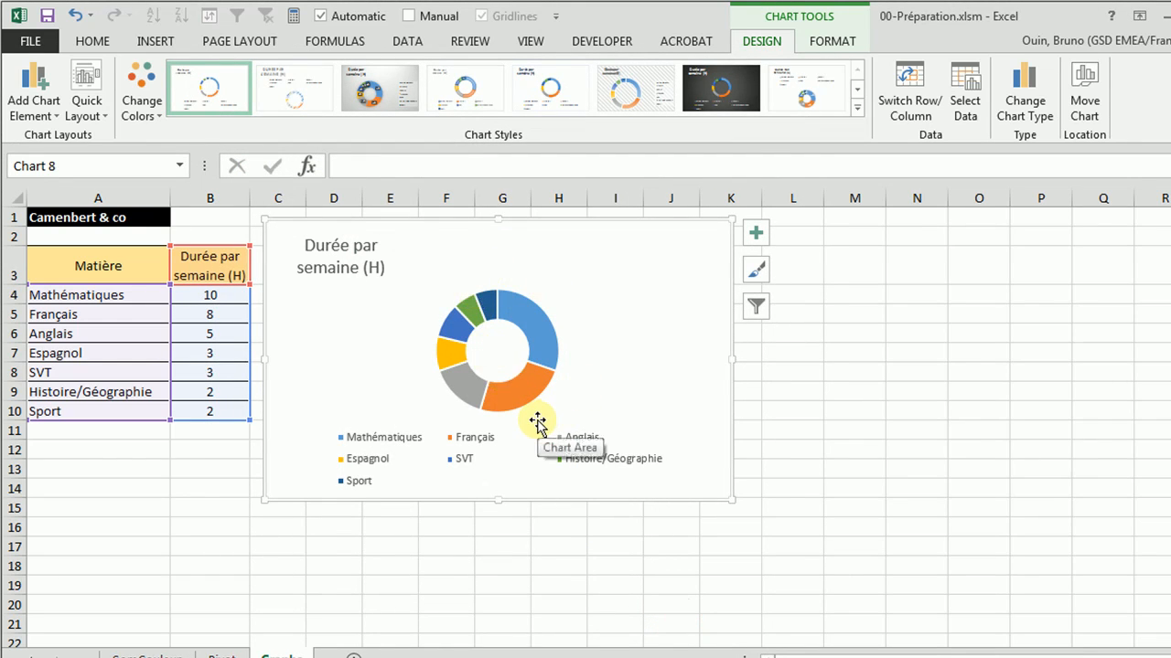
# Change the doughnut chart to the Pie of Pie chart type.
pyautogui.rightClick(548, 332)
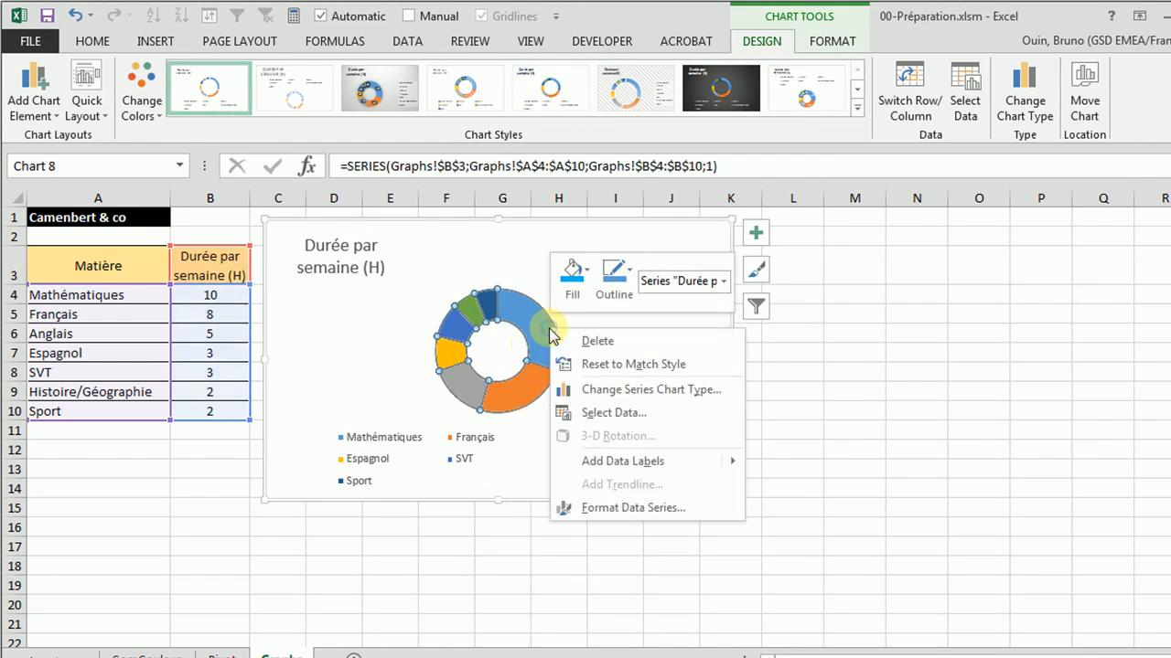
pyautogui.click(606, 390)
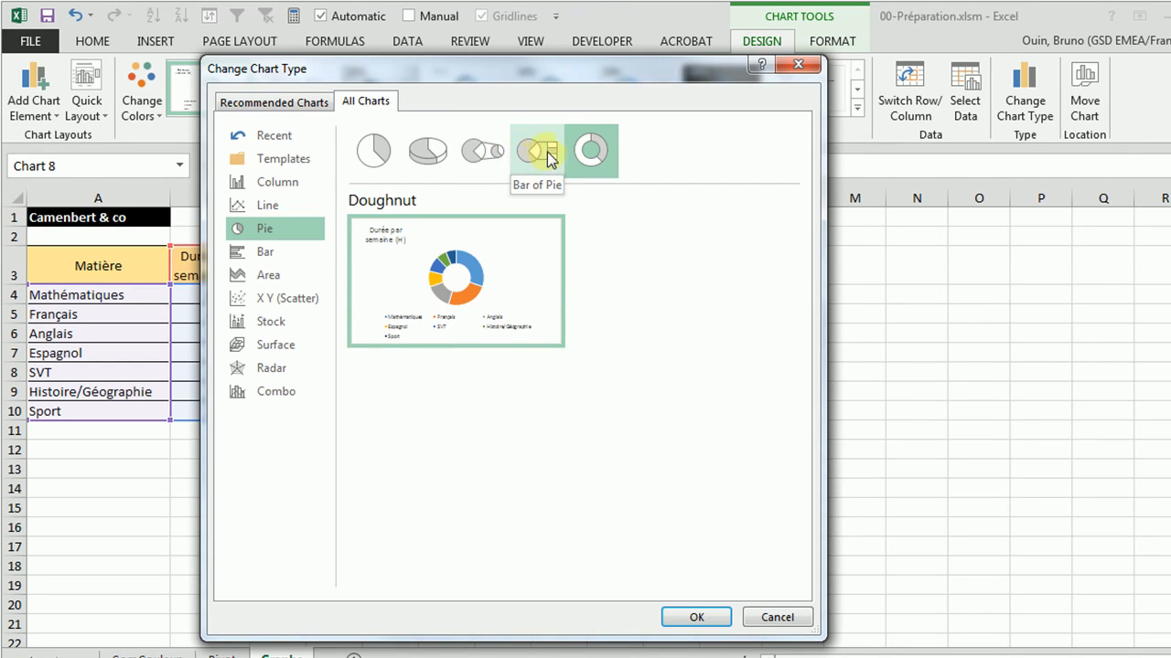
pyautogui.click(490, 156)
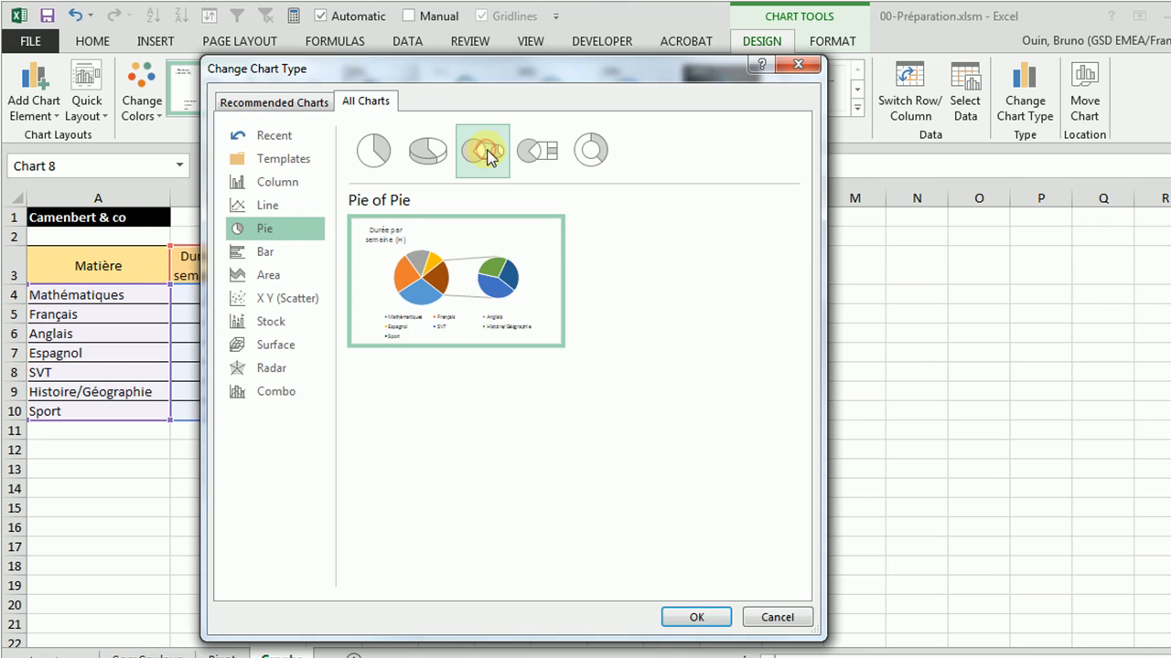
pyautogui.click(688, 619)
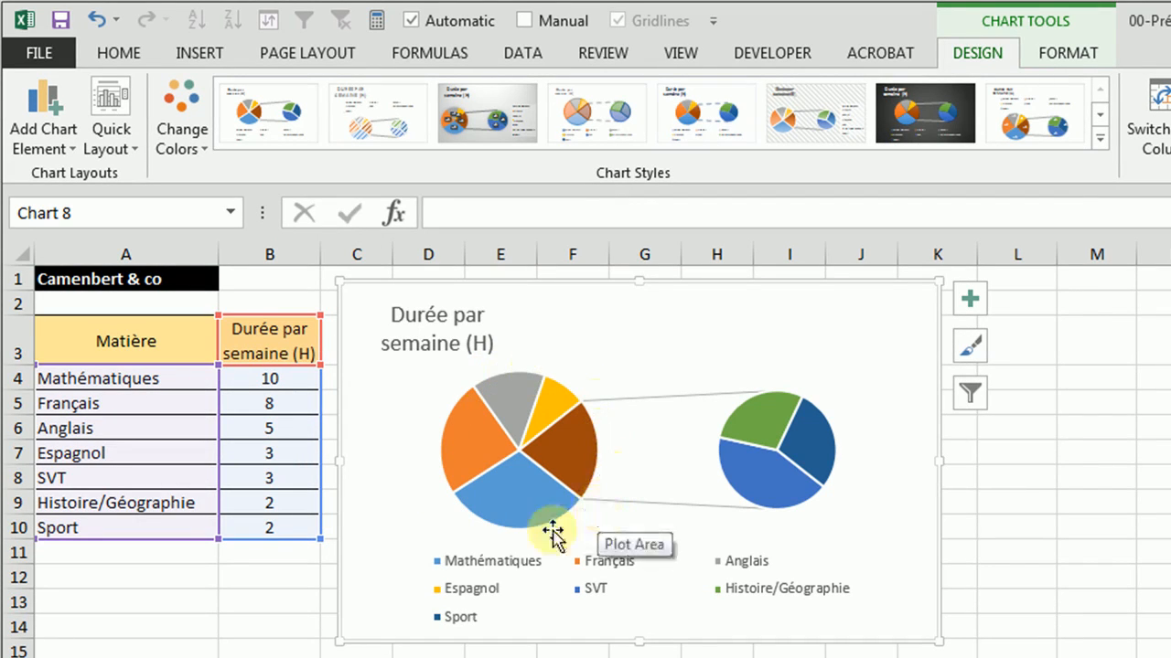
# Examine the subject and value behind each slice in the main and secondary pies of the Pie of Pie chart.
pyautogui.moveTo(514, 503)
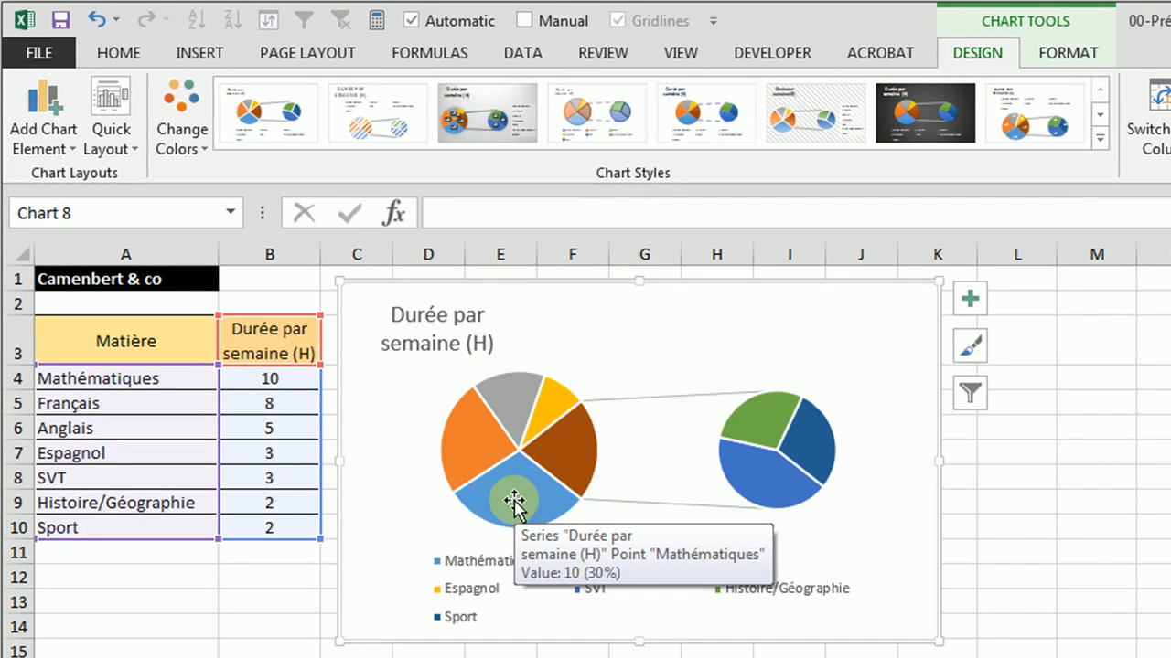
pyautogui.moveTo(478, 439)
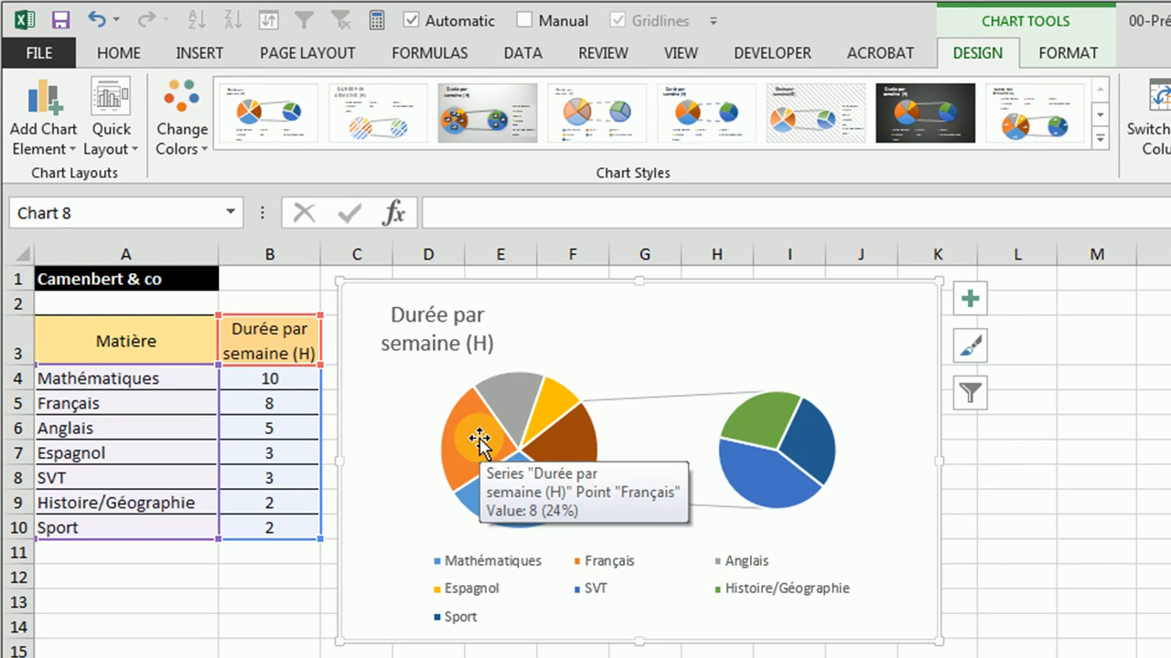
pyautogui.moveTo(521, 405)
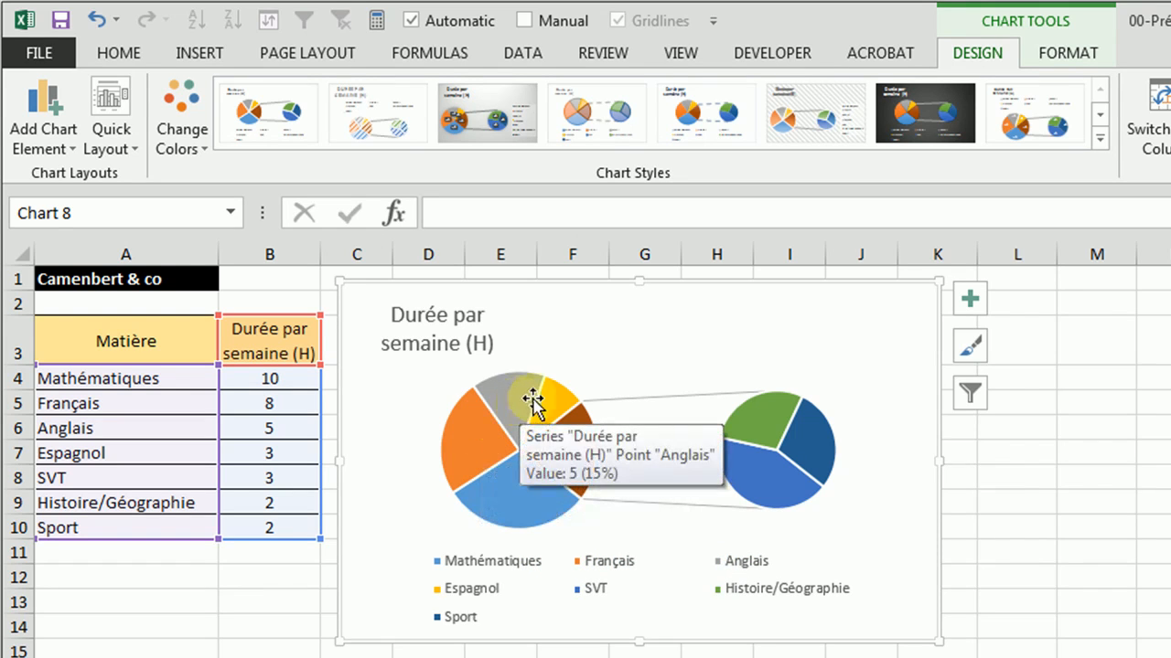
pyautogui.moveTo(564, 400)
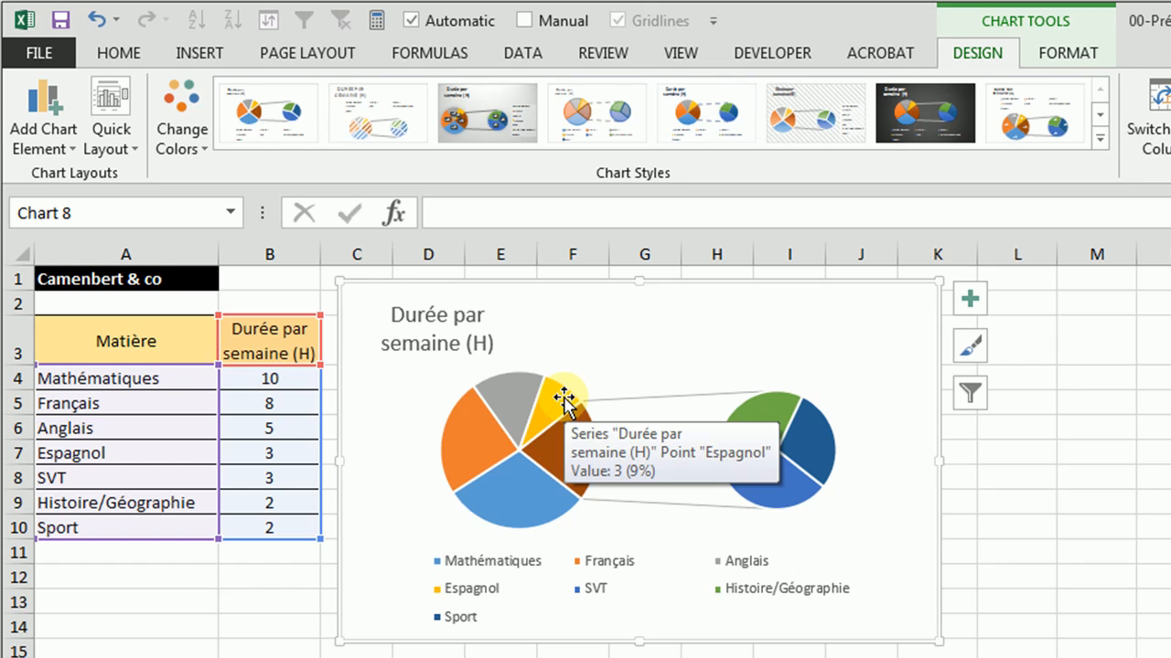
pyautogui.moveTo(571, 450)
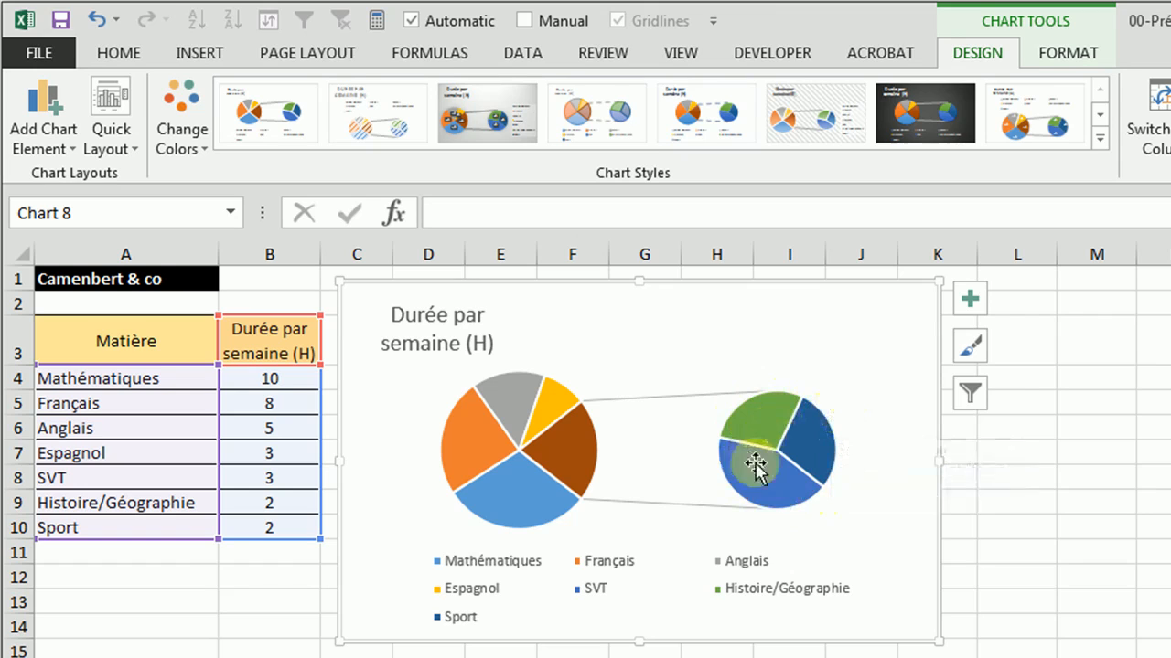
pyautogui.moveTo(765, 485)
pyautogui.moveTo(764, 437)
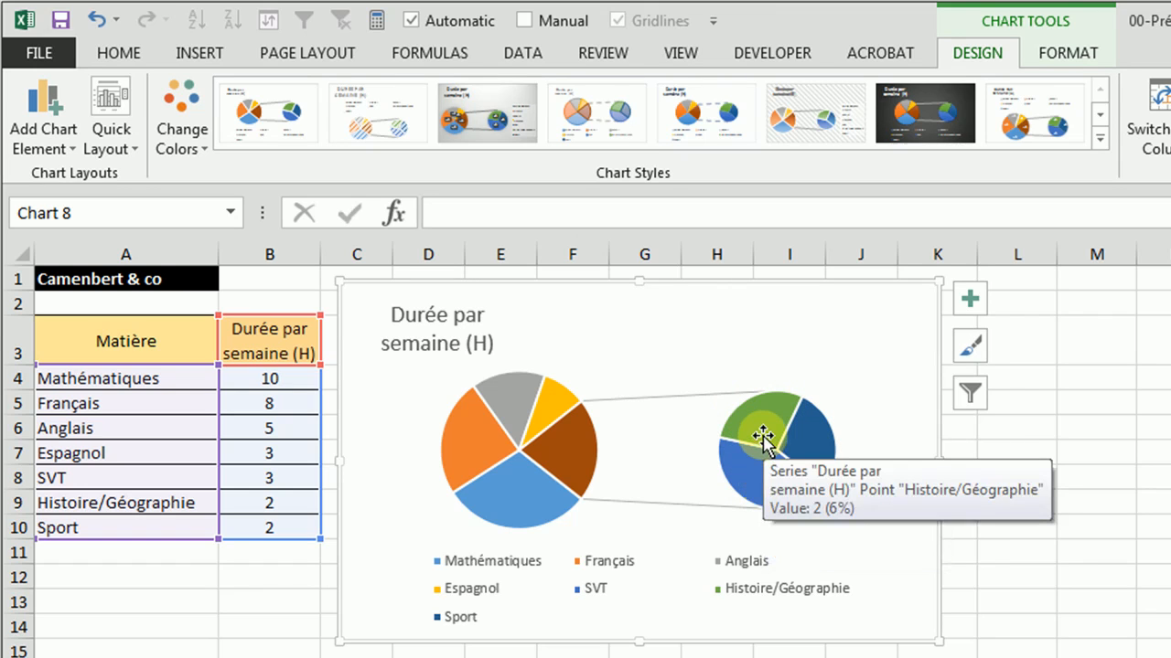
pyautogui.moveTo(817, 442)
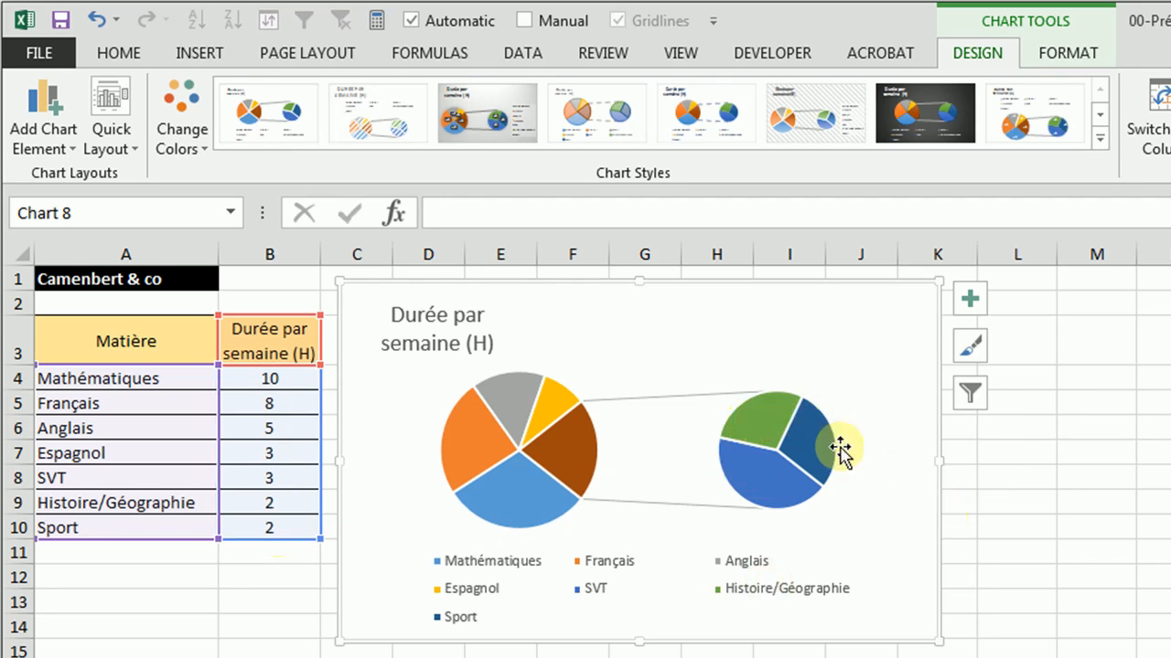
pyautogui.moveTo(794, 497)
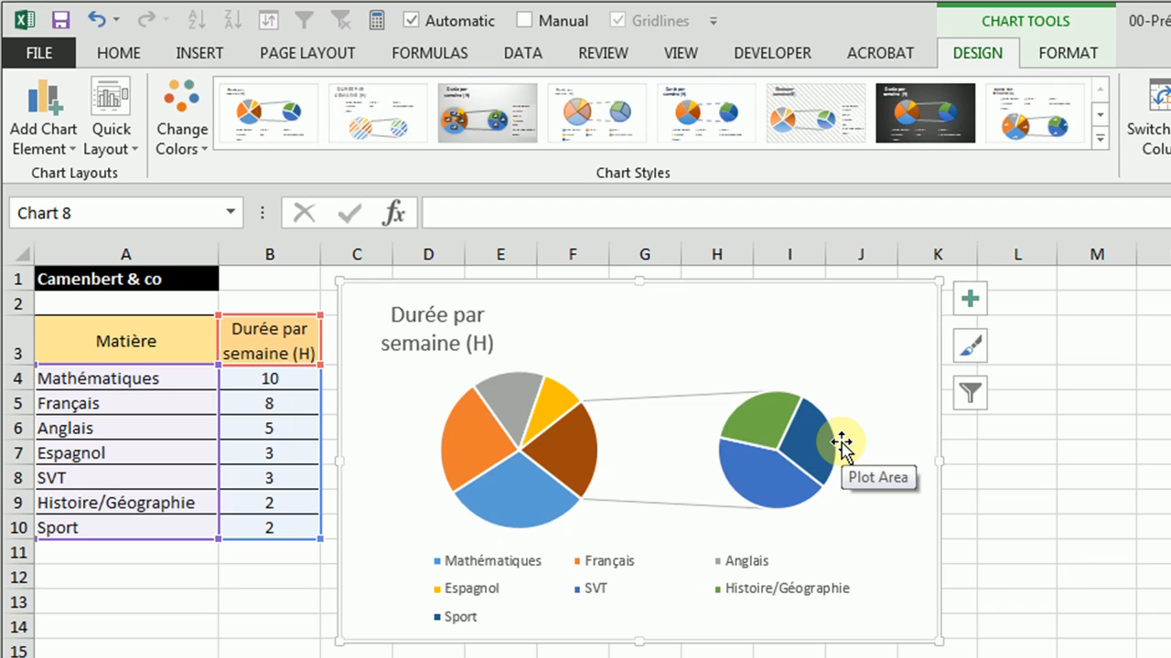
# Format the Pie of Pie data series to show 4 values in the second plot, and deselect the chart.
pyautogui.rightClick(787, 445)
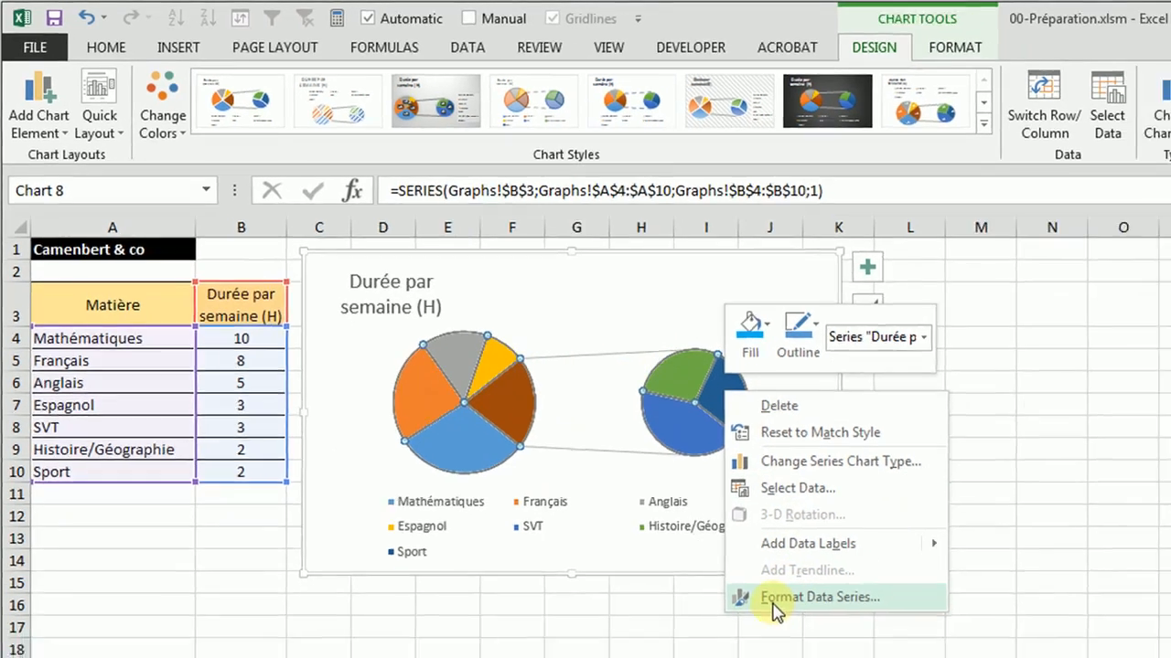
pyautogui.click(810, 624)
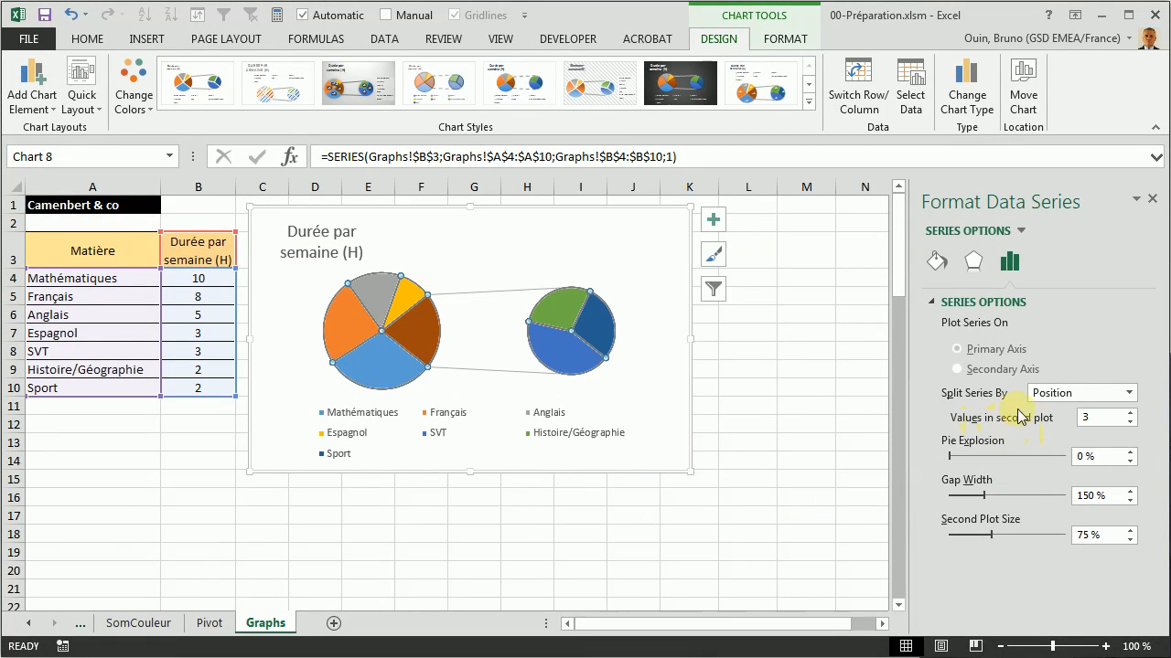
pyautogui.click(1131, 413)
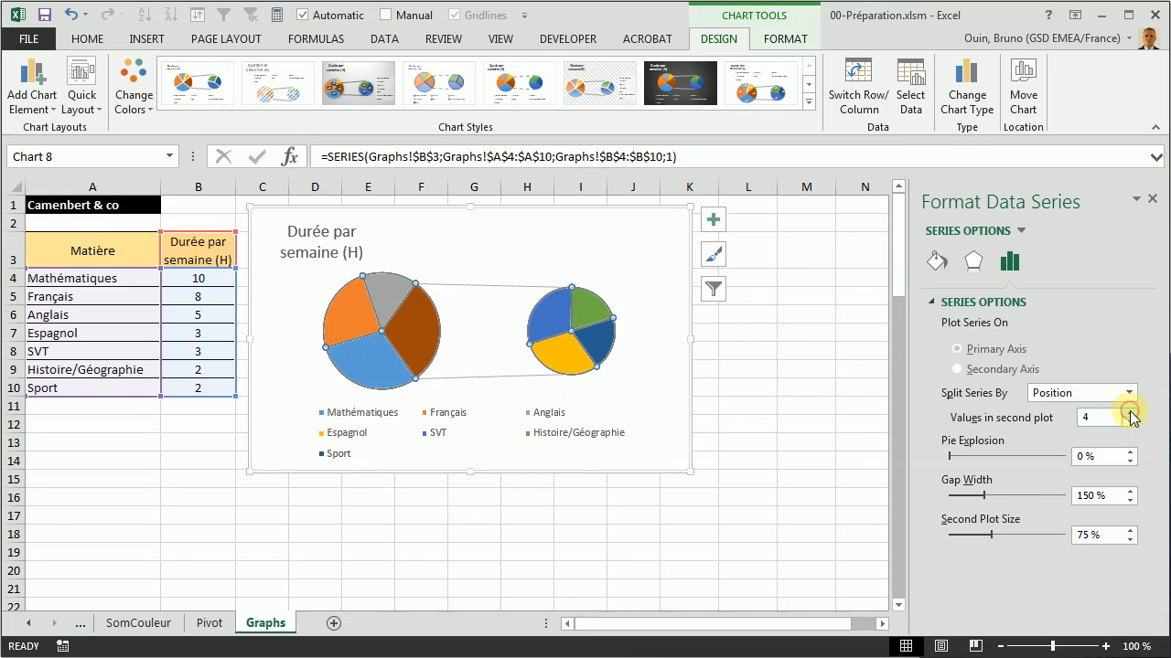
pyautogui.click(747, 423)
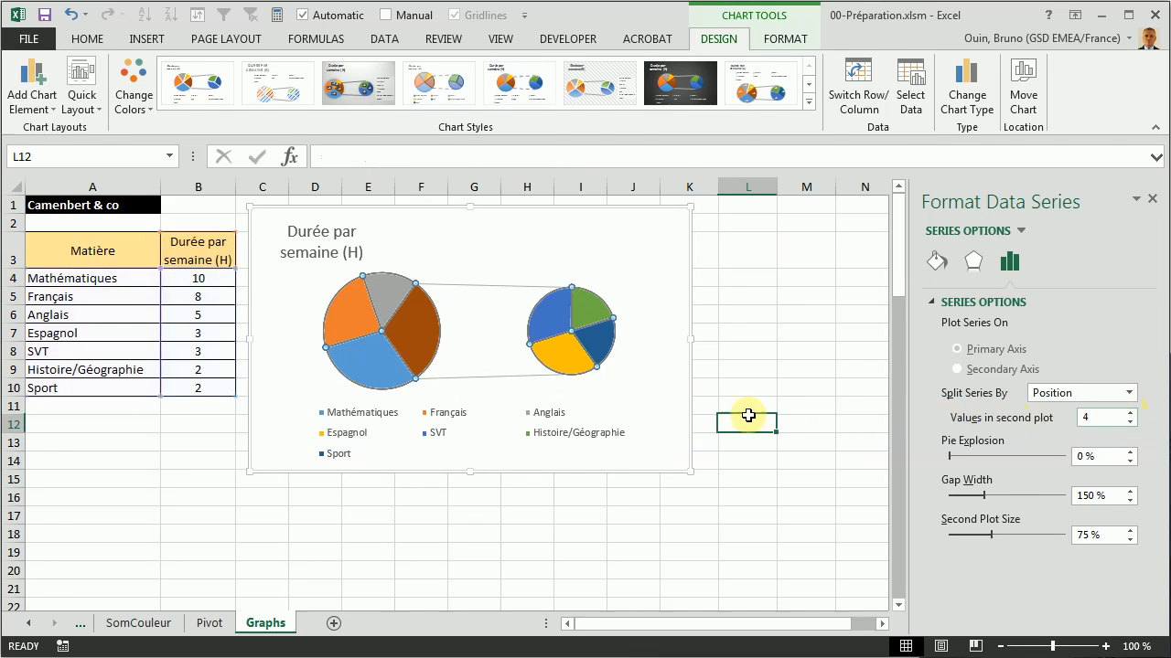
# Compare the slices of both pies with the hours in B7:B10 and B4:B6, including the combined slice.
pyautogui.moveTo(567, 359)
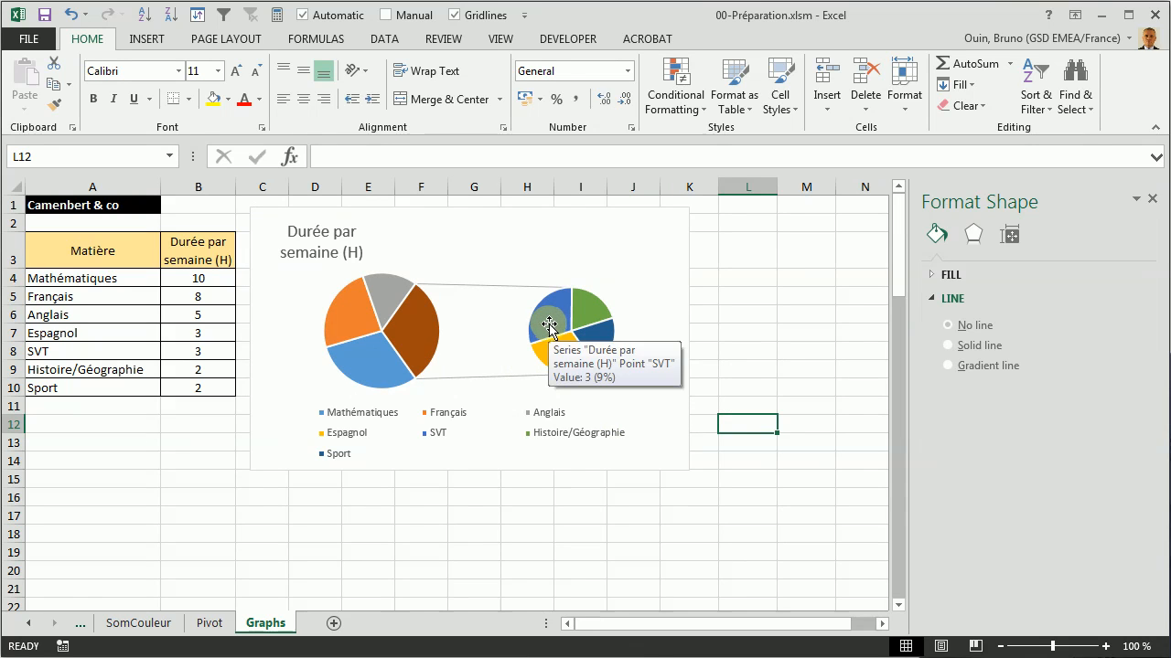
pyautogui.moveTo(591, 318)
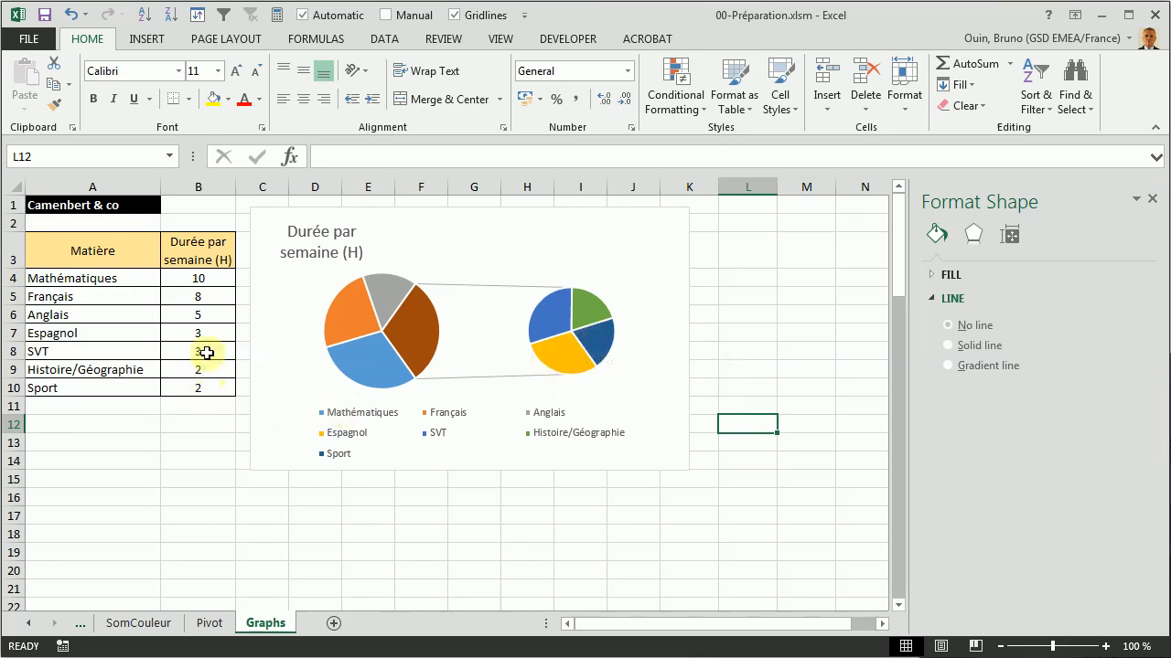
pyautogui.moveTo(203, 337); pyautogui.dragTo(209, 386)
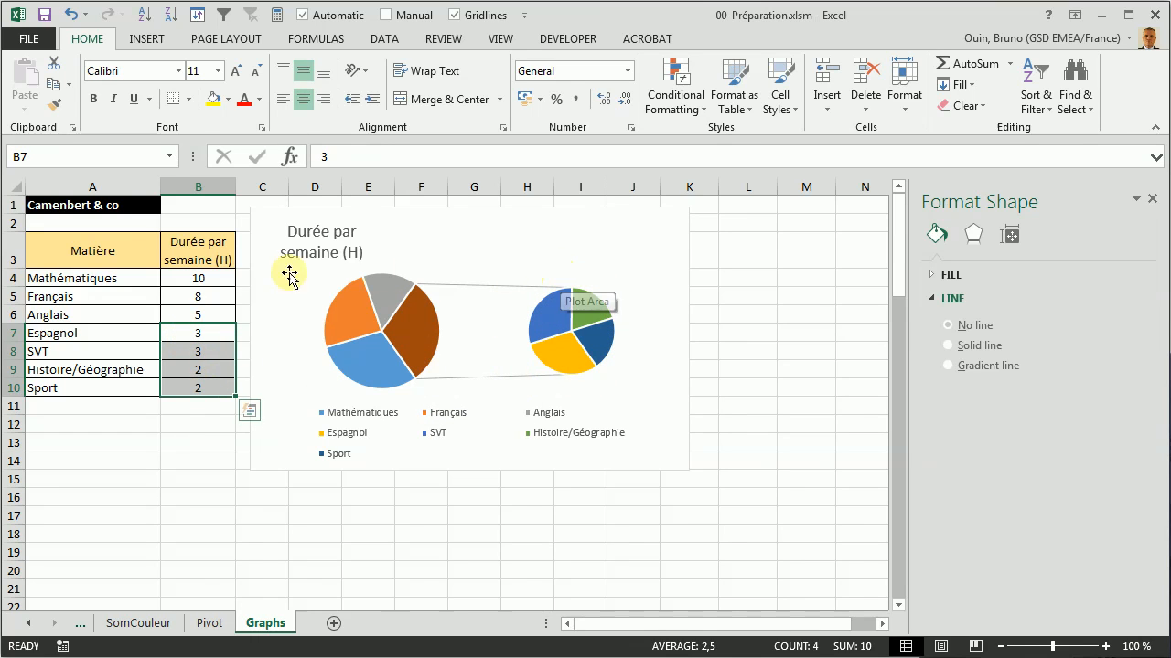
pyautogui.moveTo(197, 278); pyautogui.dragTo(208, 309)
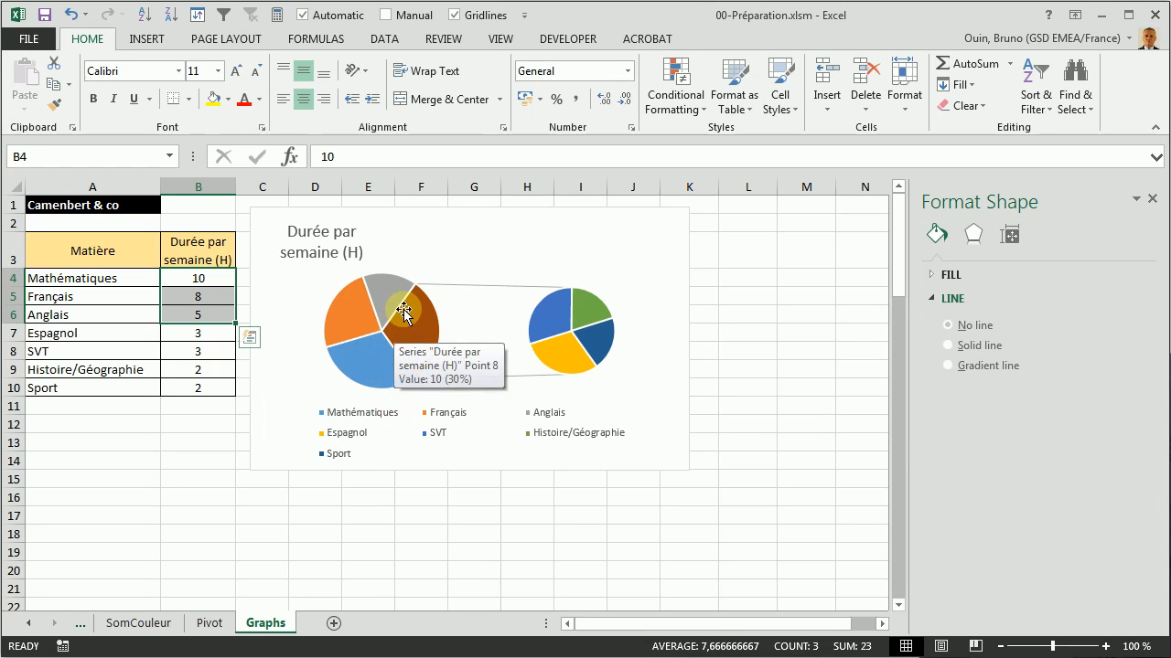
pyautogui.moveTo(403, 312); pyautogui.dragTo(402, 345)
pyautogui.moveTo(403, 344)
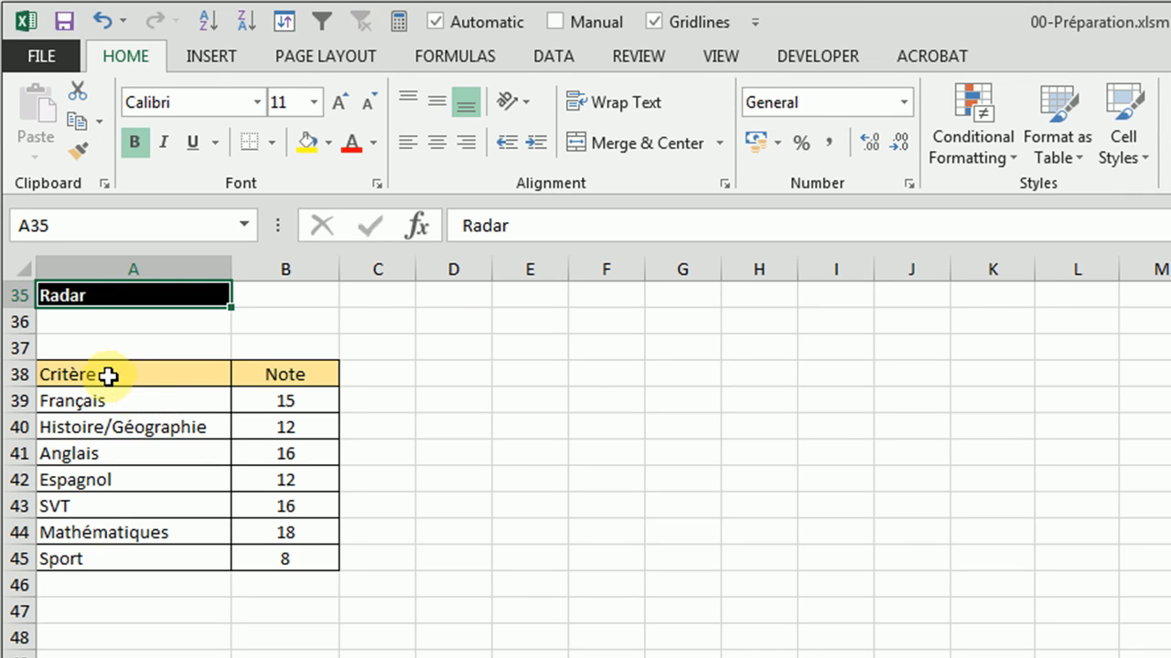
# Insert a basic Radar chart from the Critère/Note table in A38:B45 and place it beside the table.
pyautogui.moveTo(109, 375); pyautogui.dragTo(274, 553)
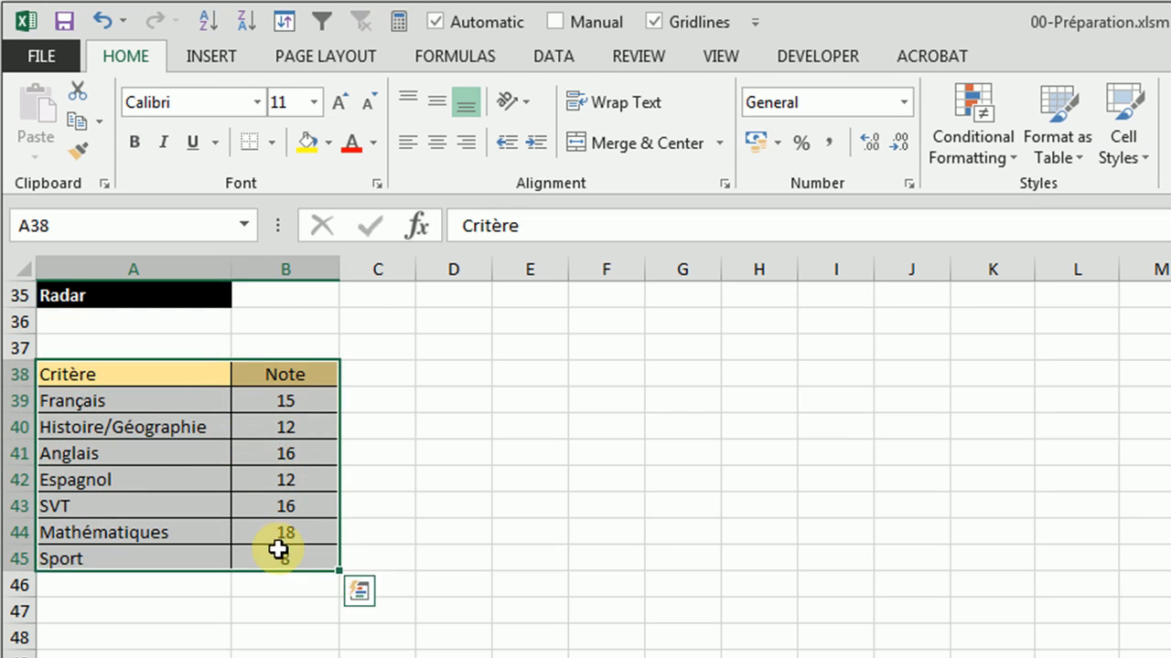
pyautogui.click(205, 55)
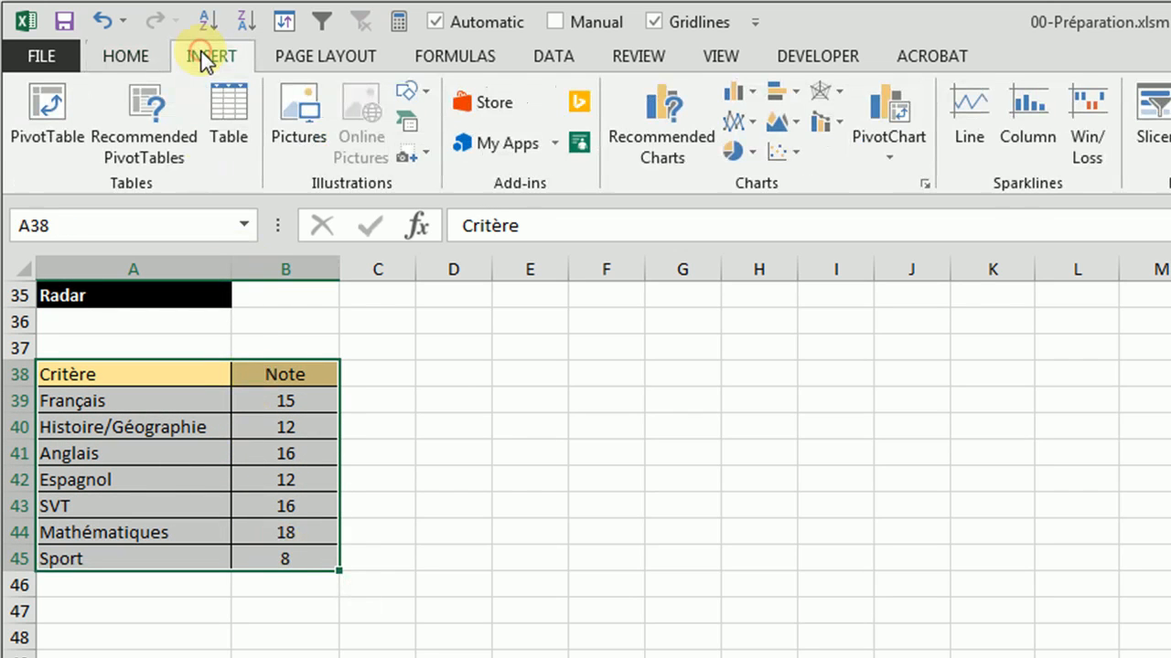
pyautogui.click(826, 96)
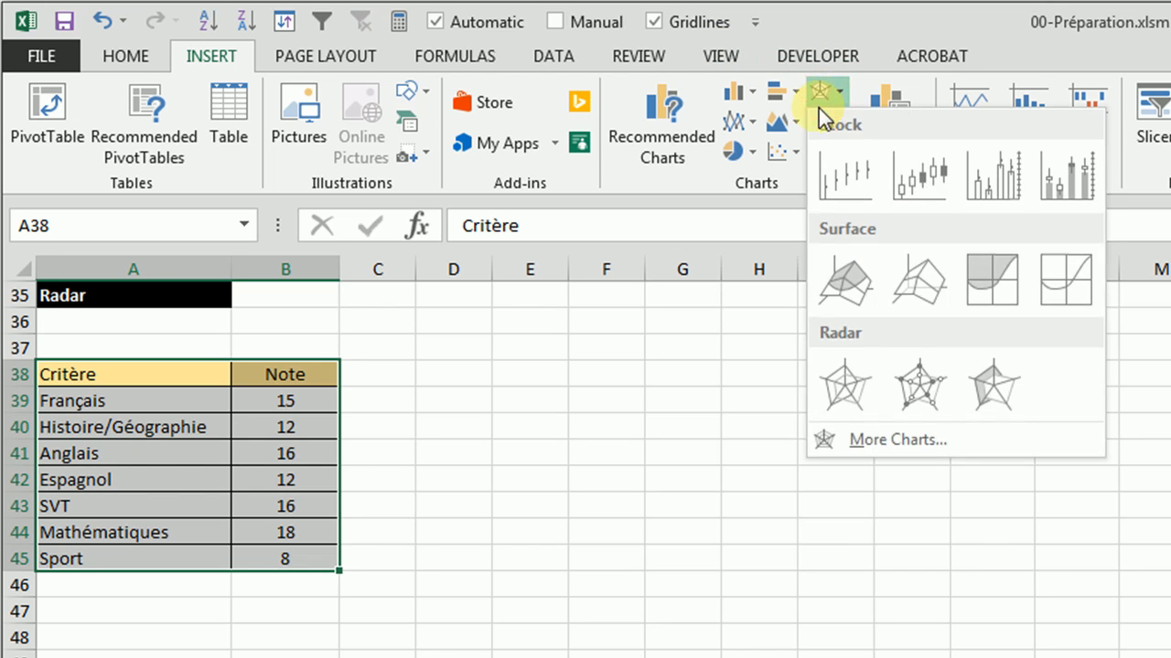
pyautogui.click(840, 372)
pyautogui.moveTo(736, 411); pyautogui.dragTo(557, 309)
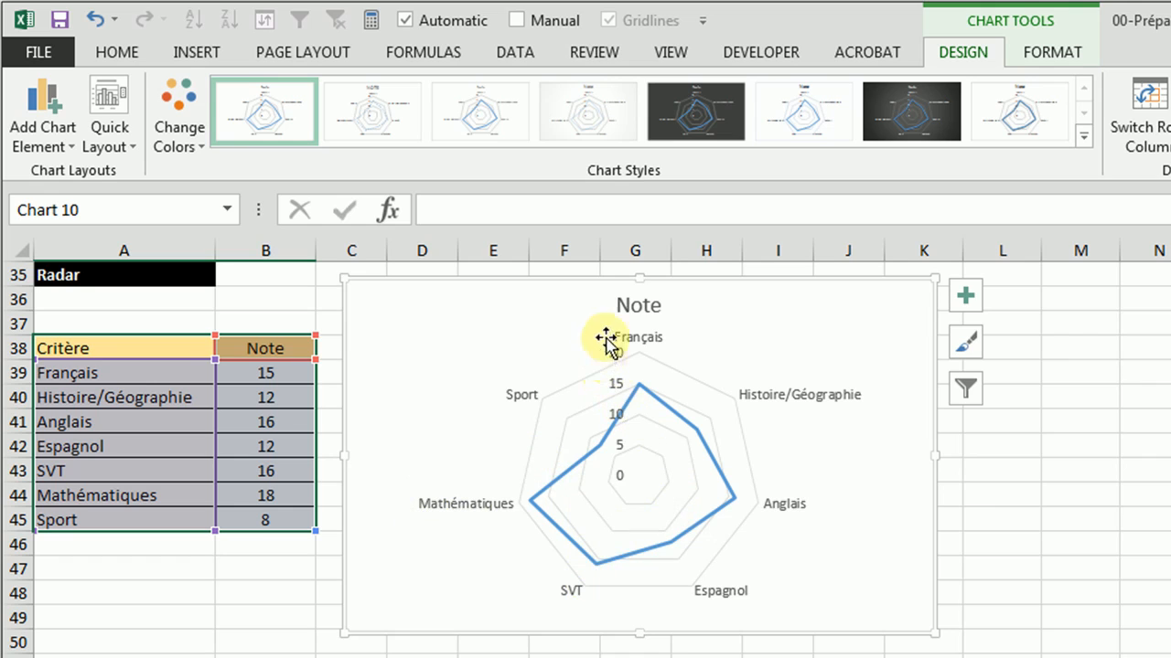
pyautogui.moveTo(711, 457)
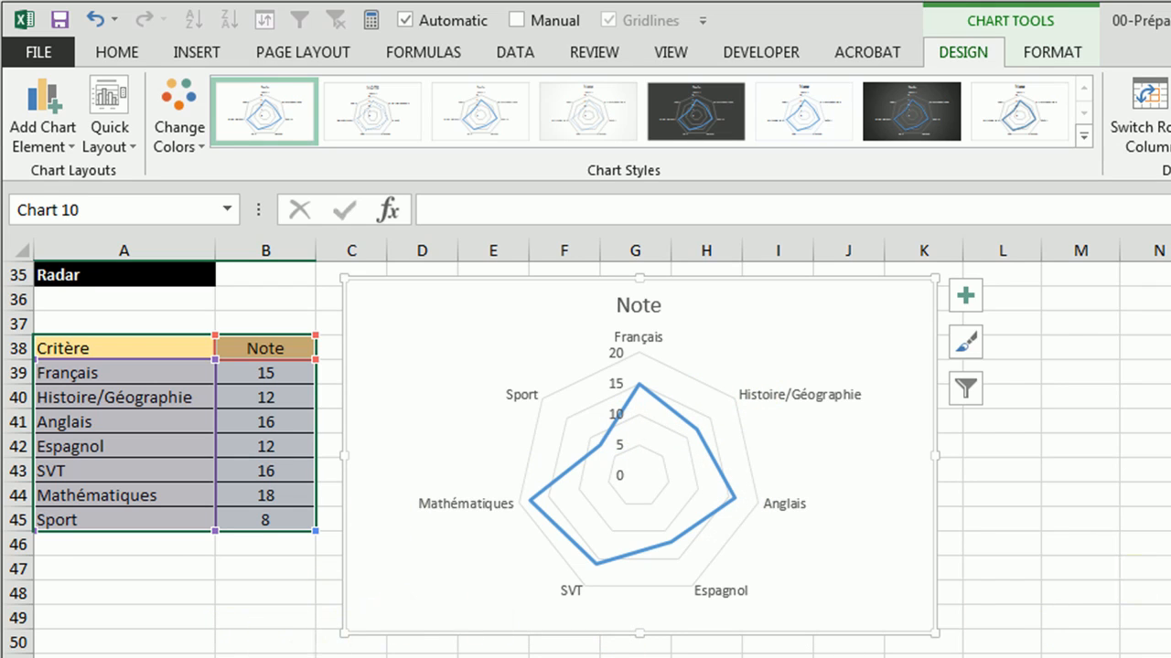
# Insert a basic Radar chart from the skills table in A61:B68, place it beside the table and deselect it.
pyautogui.scroll(-6, 585, 457)
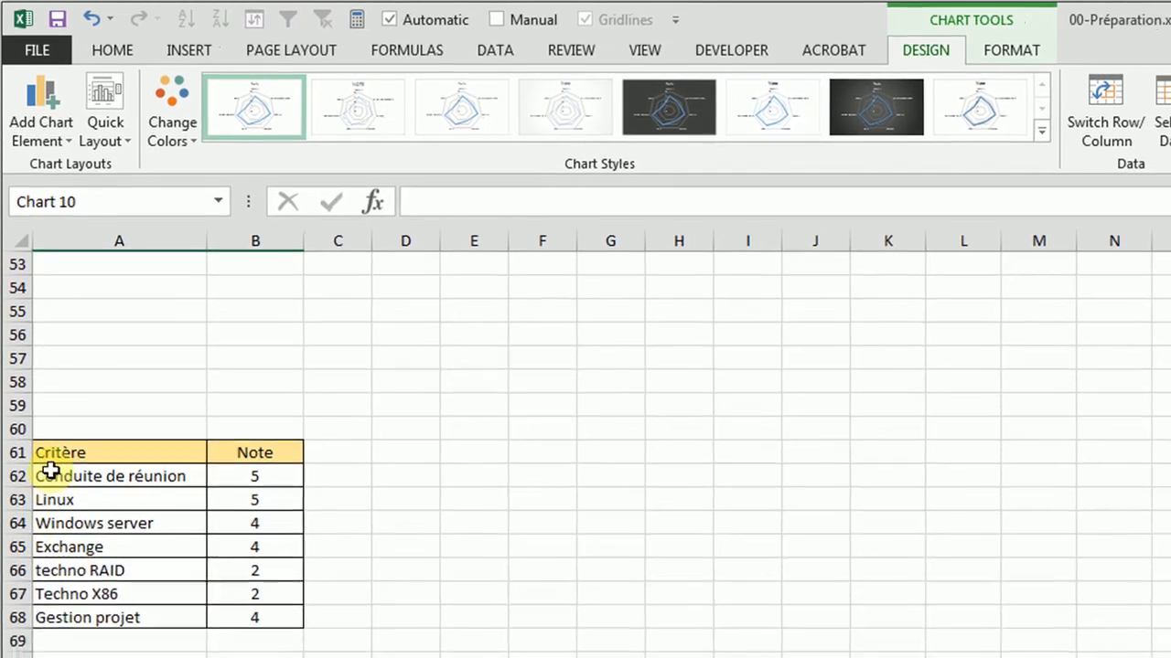
pyautogui.moveTo(56, 446); pyautogui.dragTo(260, 599)
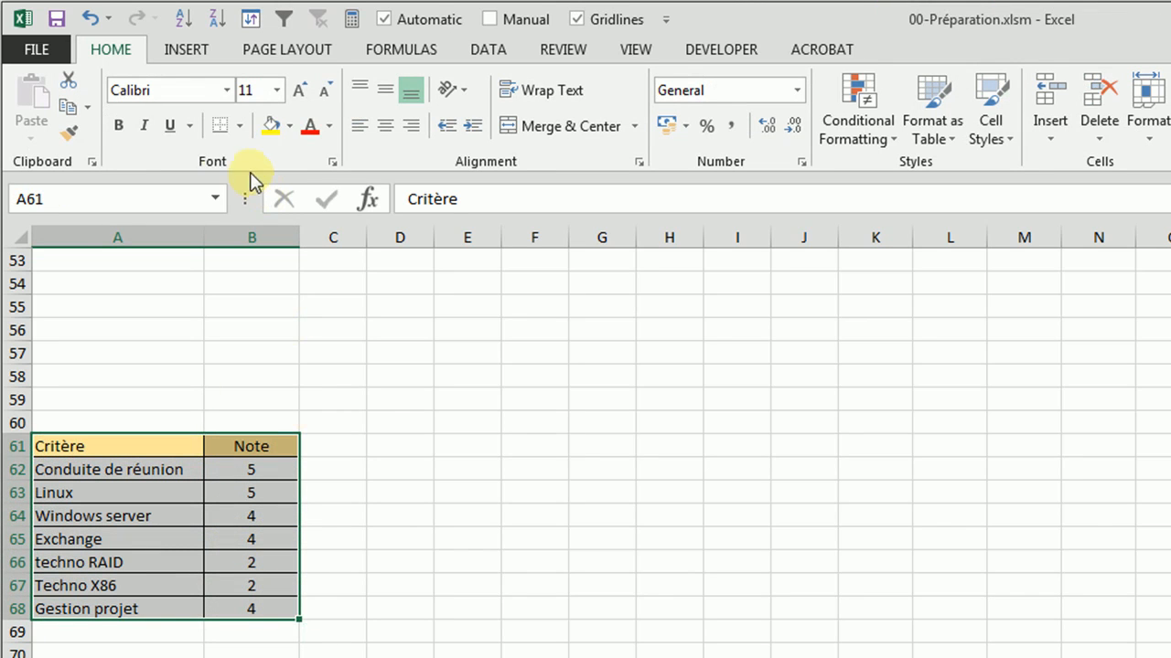
pyautogui.click(186, 52)
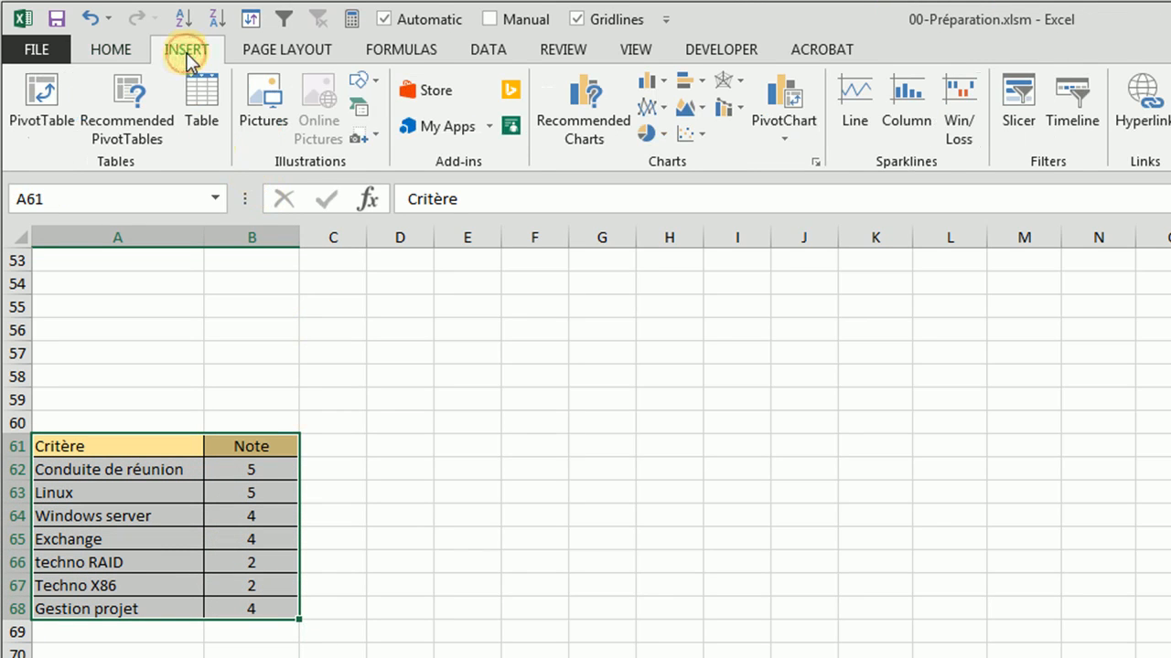
pyautogui.click(736, 80)
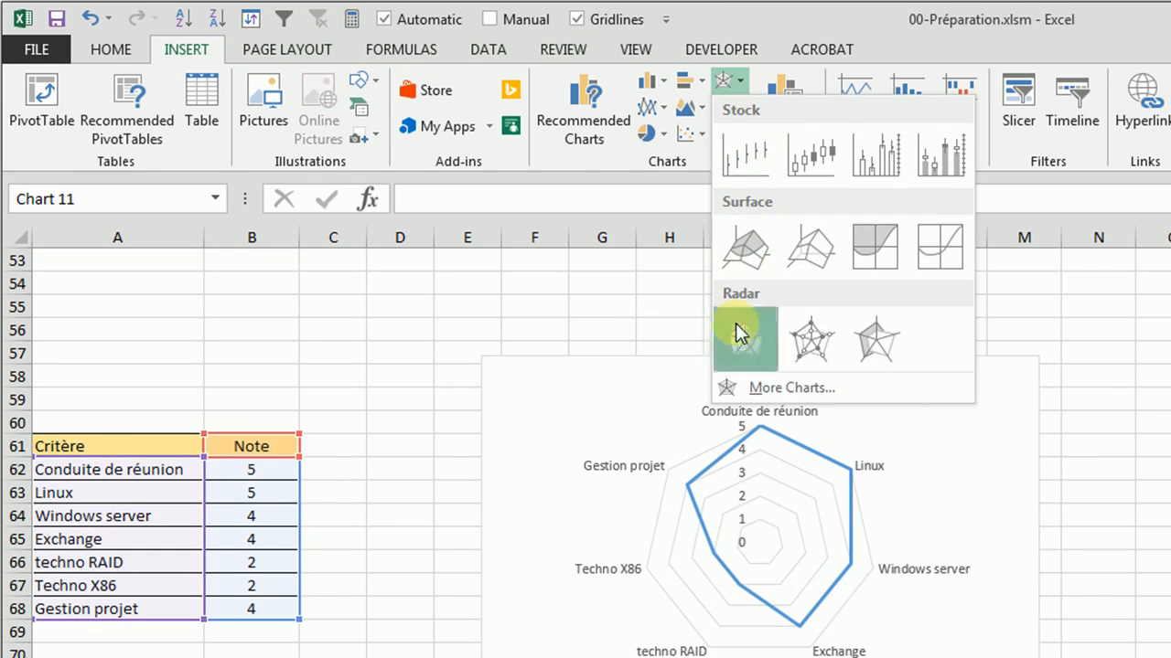
pyautogui.click(740, 334)
pyautogui.moveTo(610, 360); pyautogui.dragTo(519, 312)
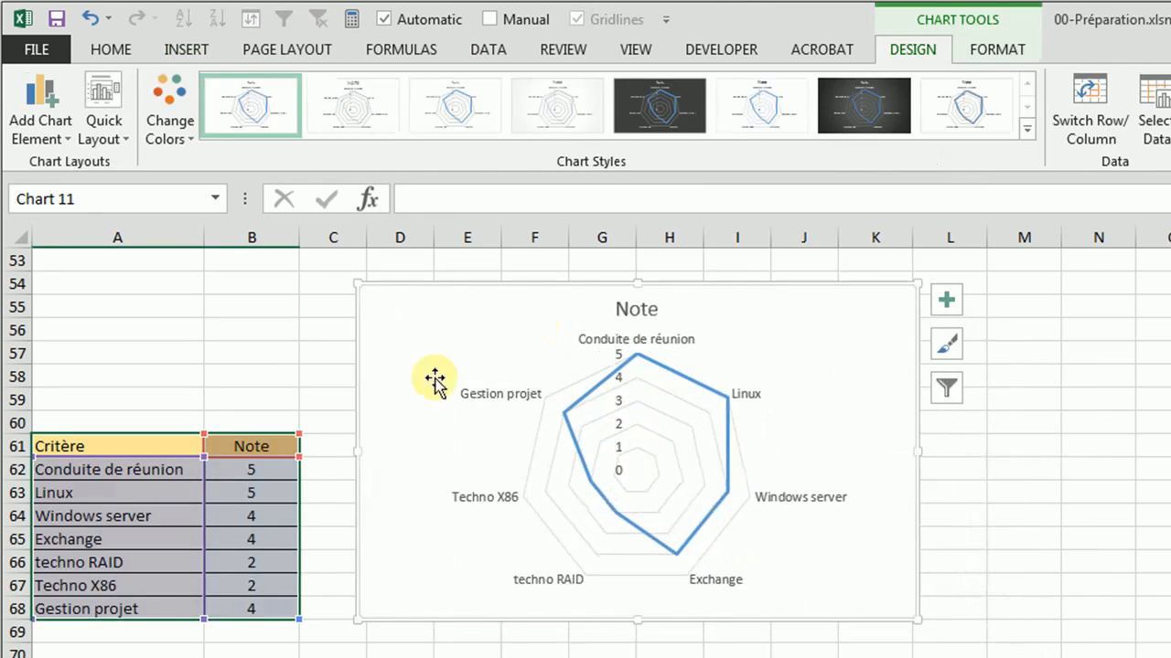
pyautogui.click(235, 378)
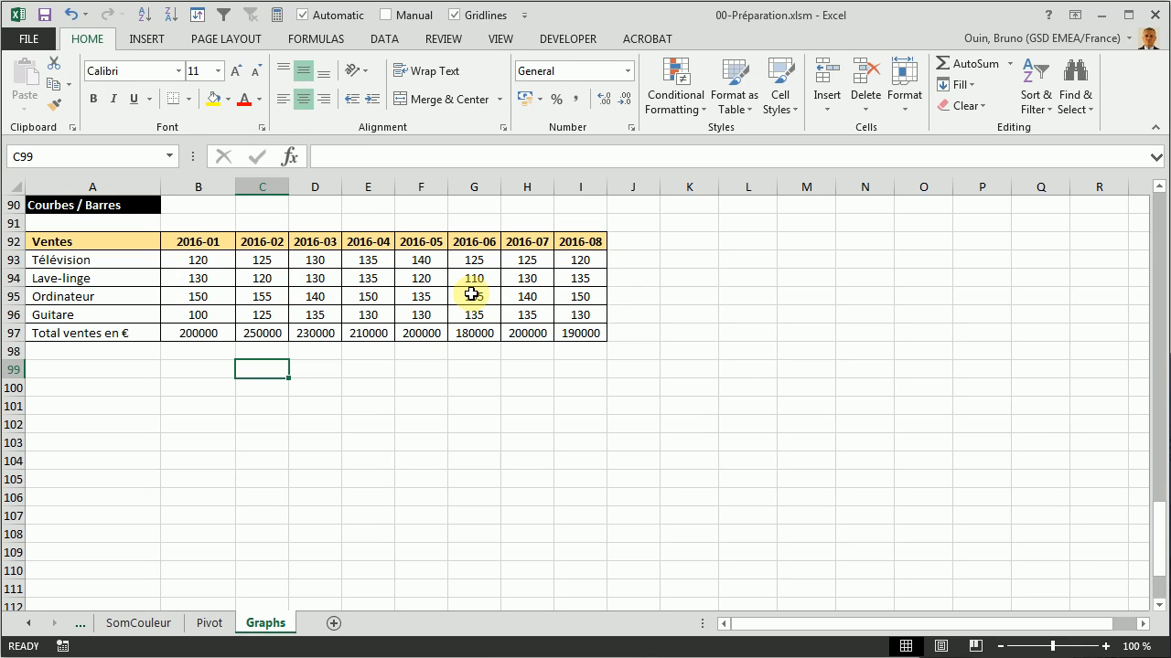
# Insert a 2-D Line with Markers chart from the monthly sales table in A92:I97.
pyautogui.click(127, 244)
pyautogui.moveTo(126, 244); pyautogui.dragTo(560, 336)
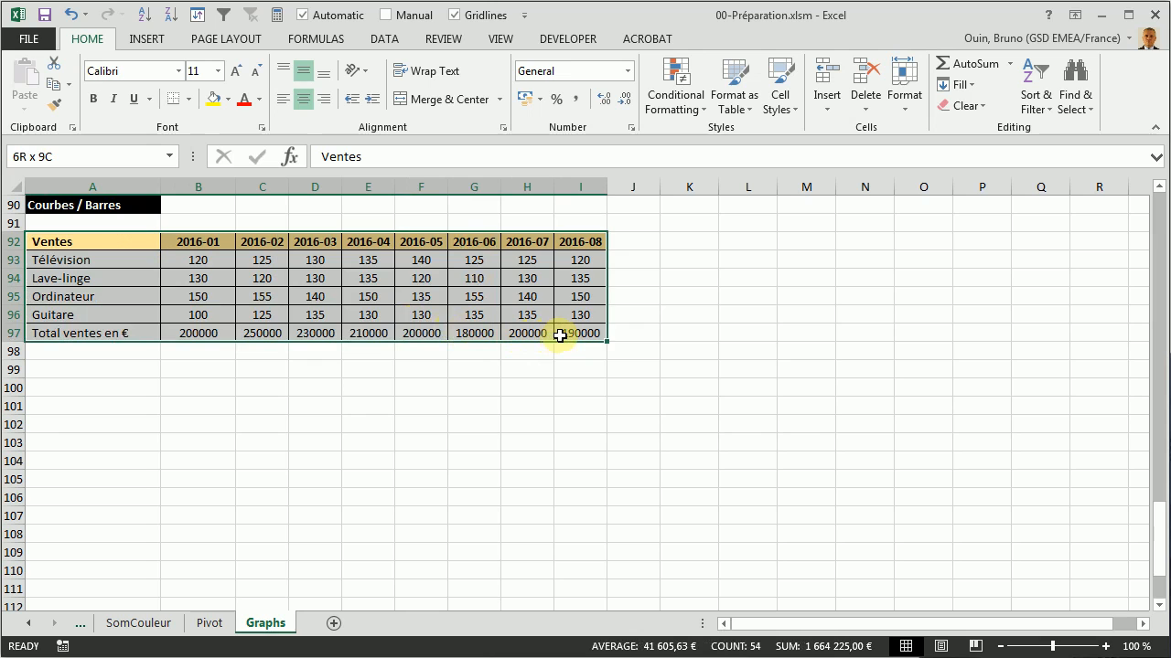
pyautogui.click(147, 38)
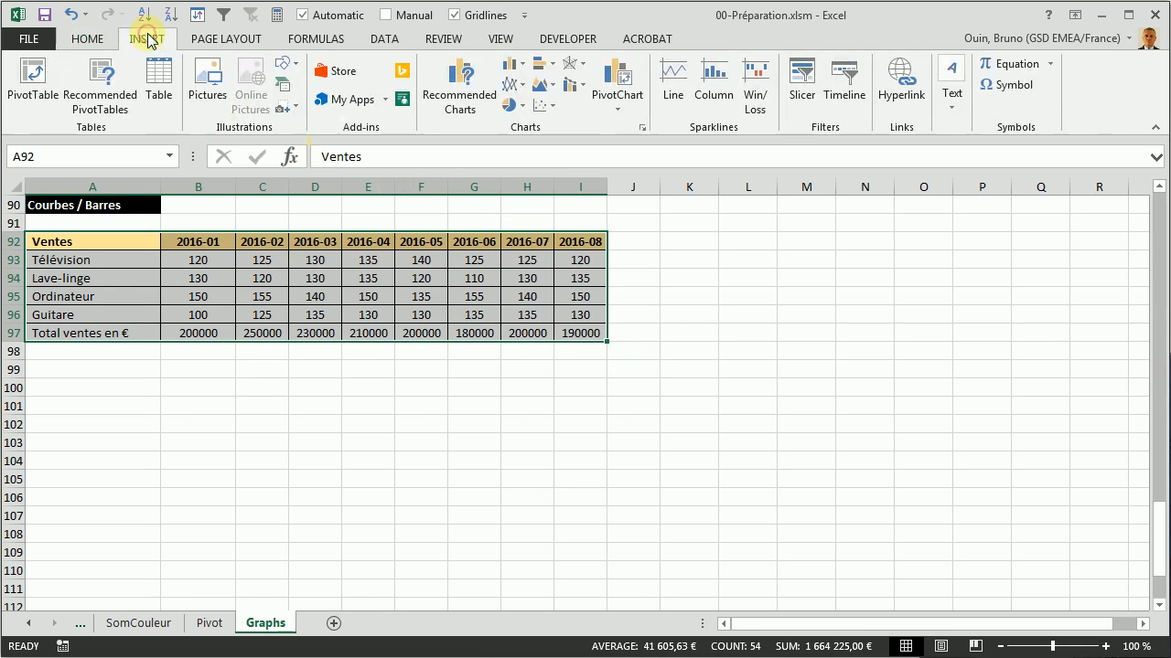
pyautogui.click(519, 91)
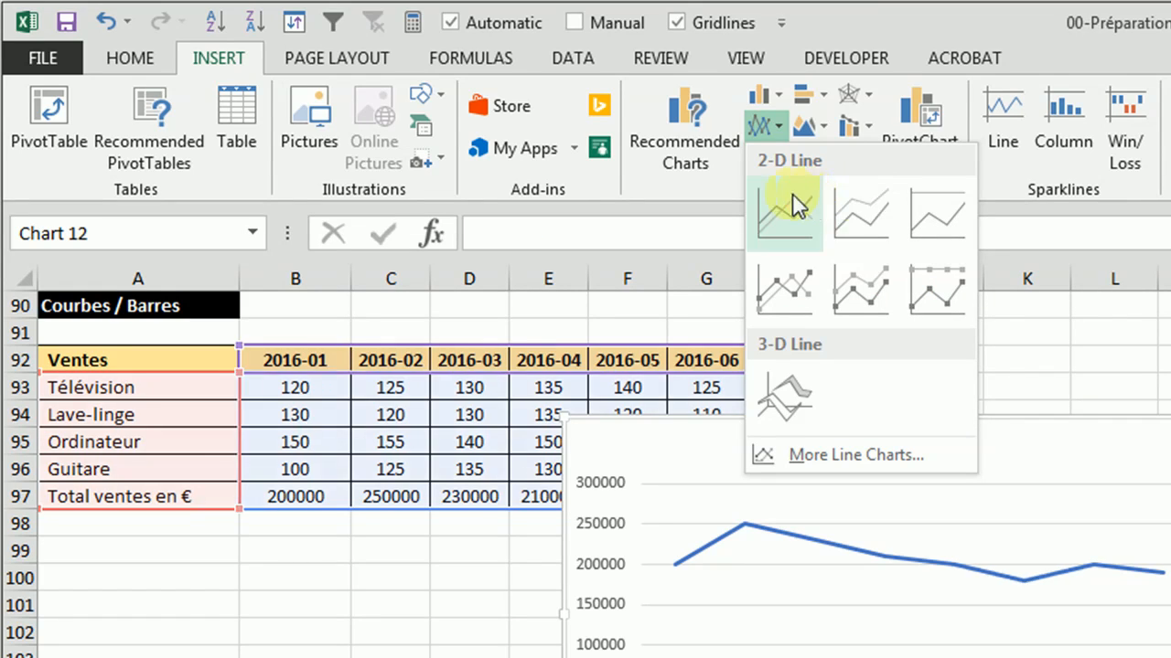
pyautogui.click(778, 283)
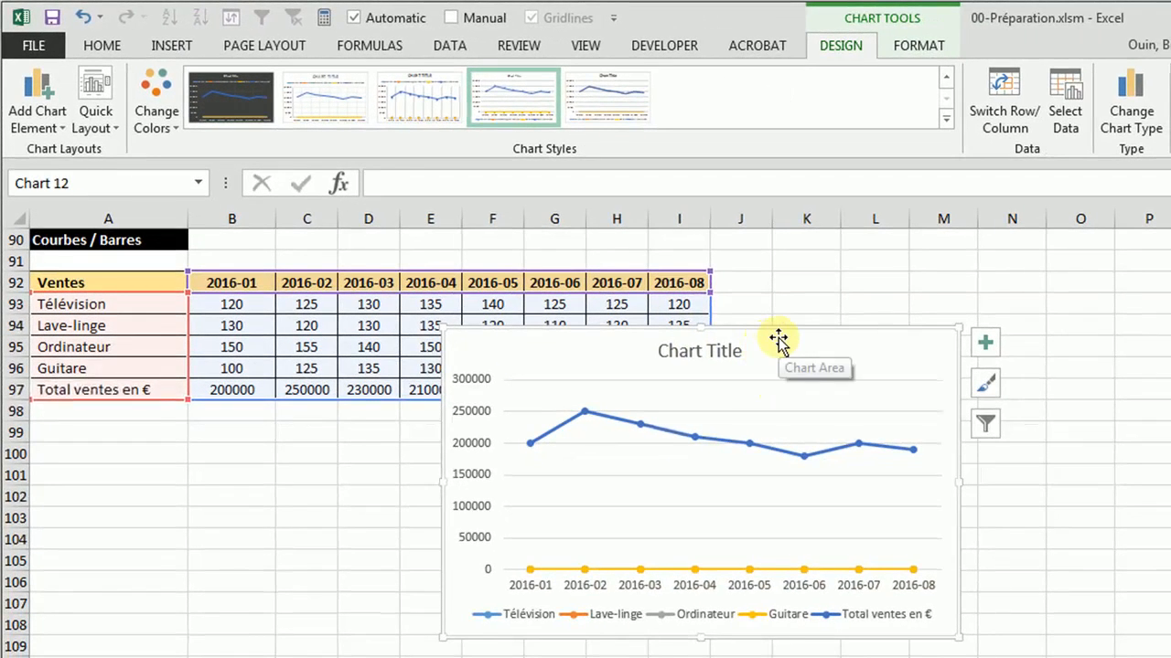
# Move the sales line chart up alongside the table rows, with its left edge at column F.
pyautogui.moveTo(777, 332); pyautogui.dragTo(685, 248)
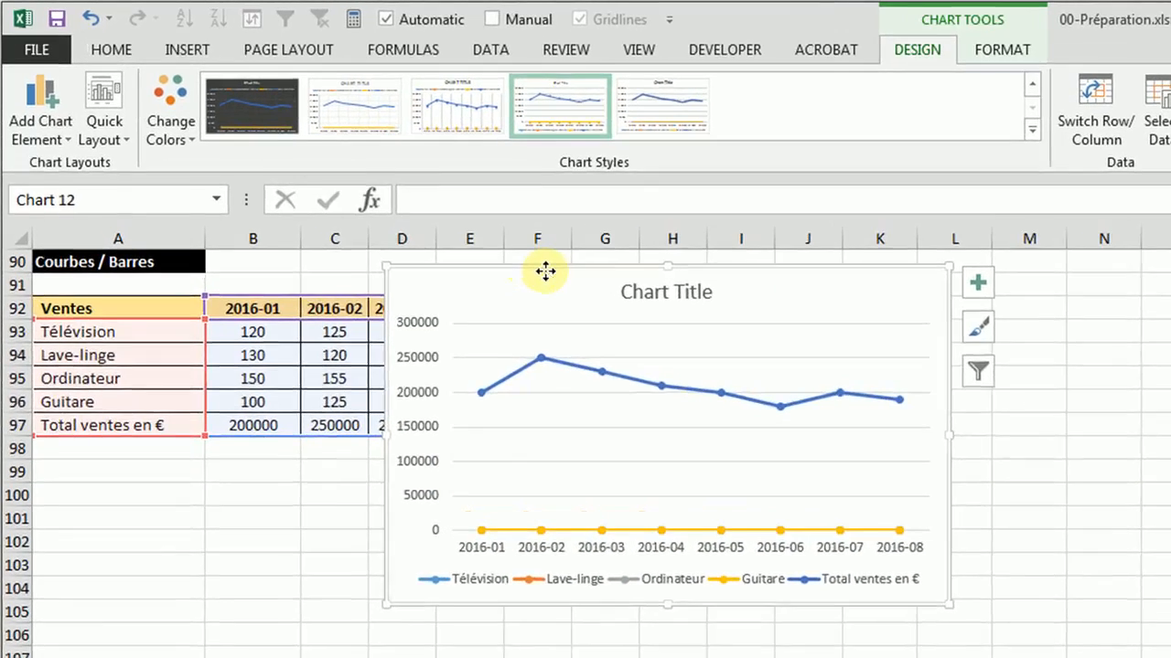
pyautogui.moveTo(545, 272); pyautogui.dragTo(685, 270)
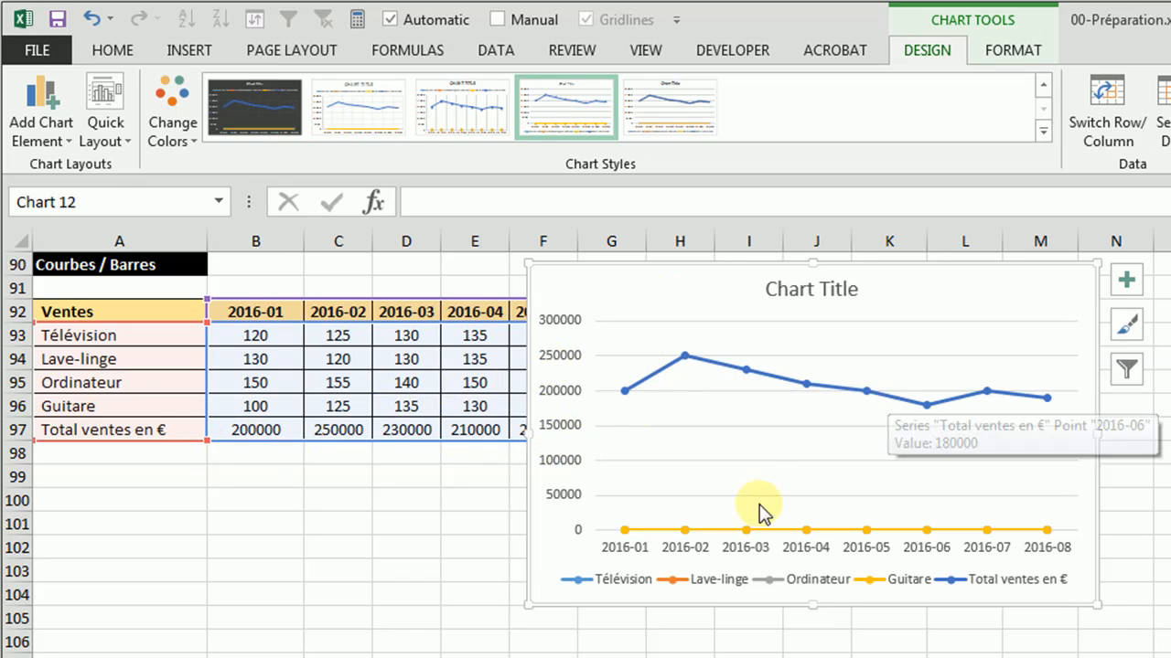
pyautogui.moveTo(671, 530)
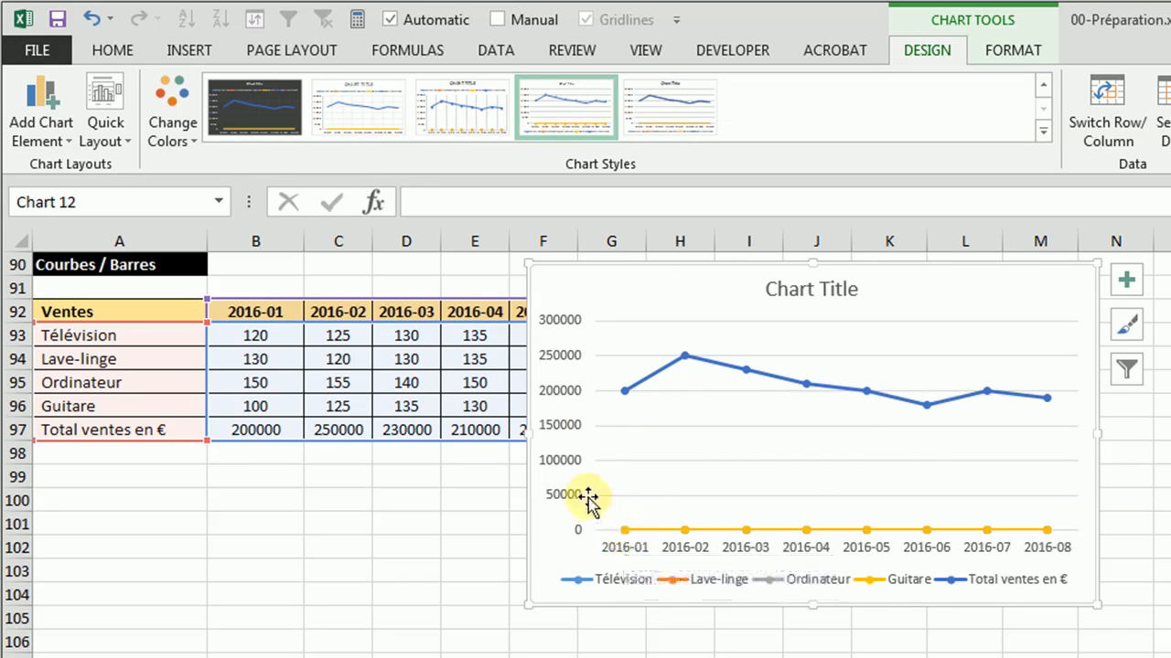
# Plot the "Total ventes en €" series of the sales line chart on the secondary axis.
pyautogui.moveTo(623, 535)
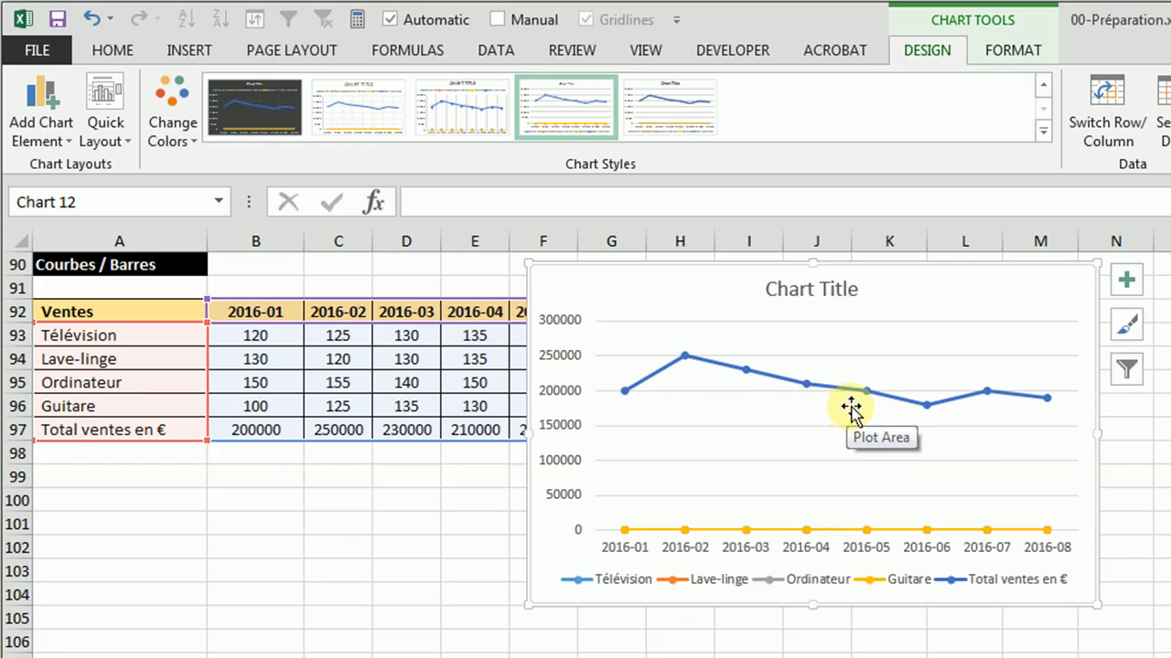
pyautogui.click(766, 382)
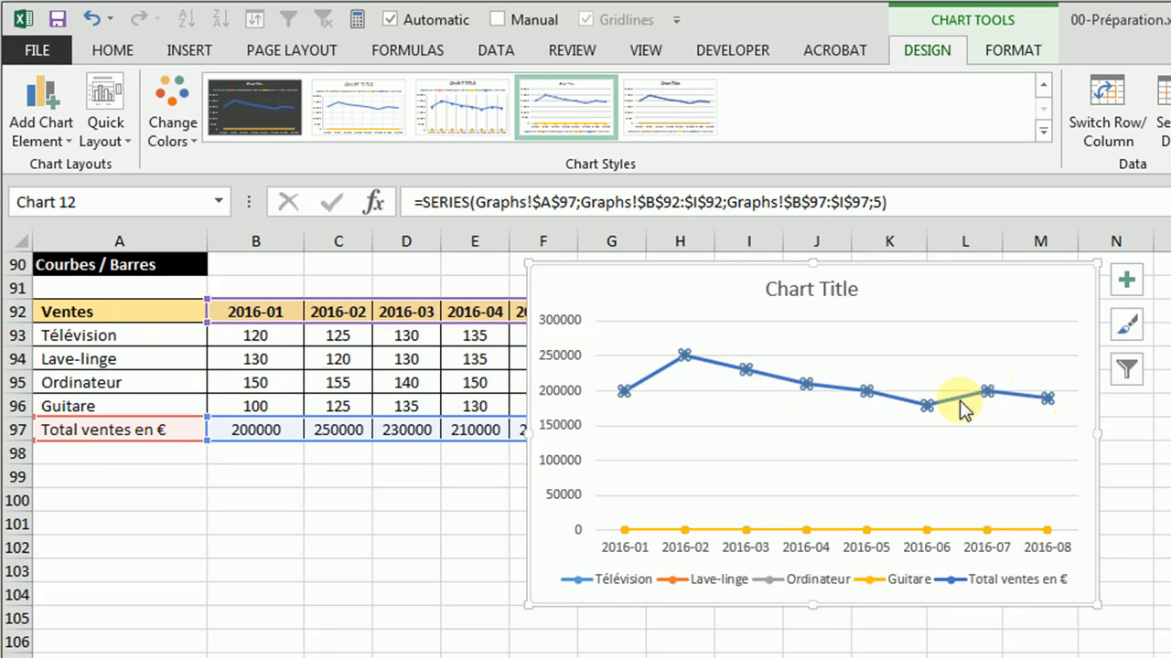
pyautogui.moveTo(835, 395)
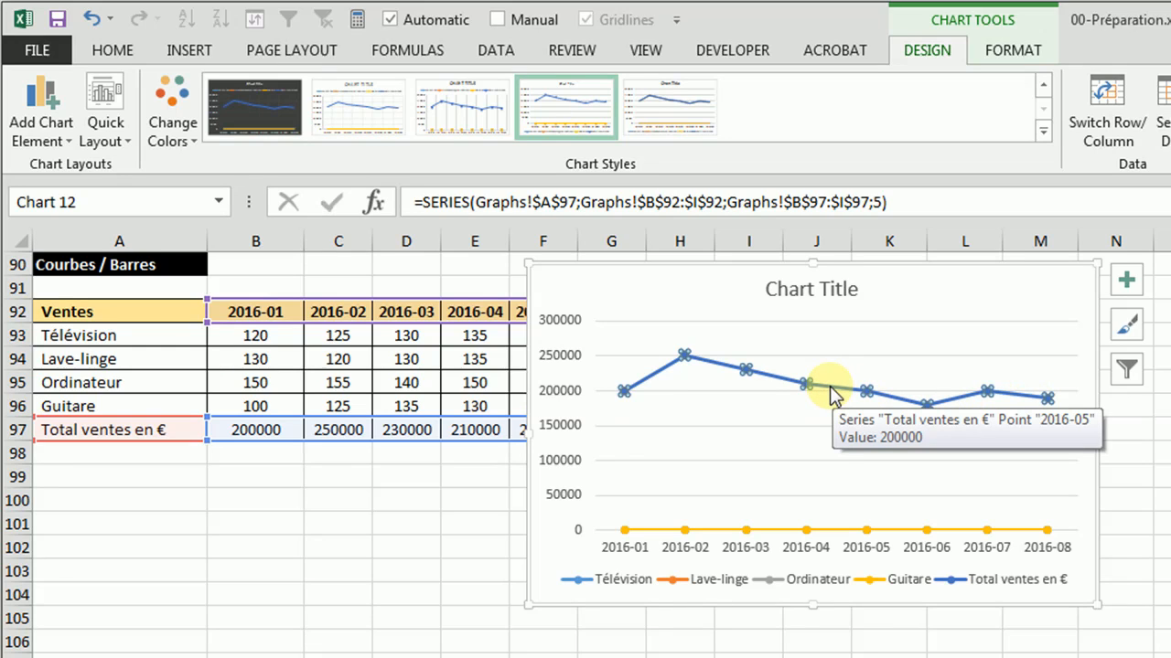
pyautogui.rightClick(834, 395)
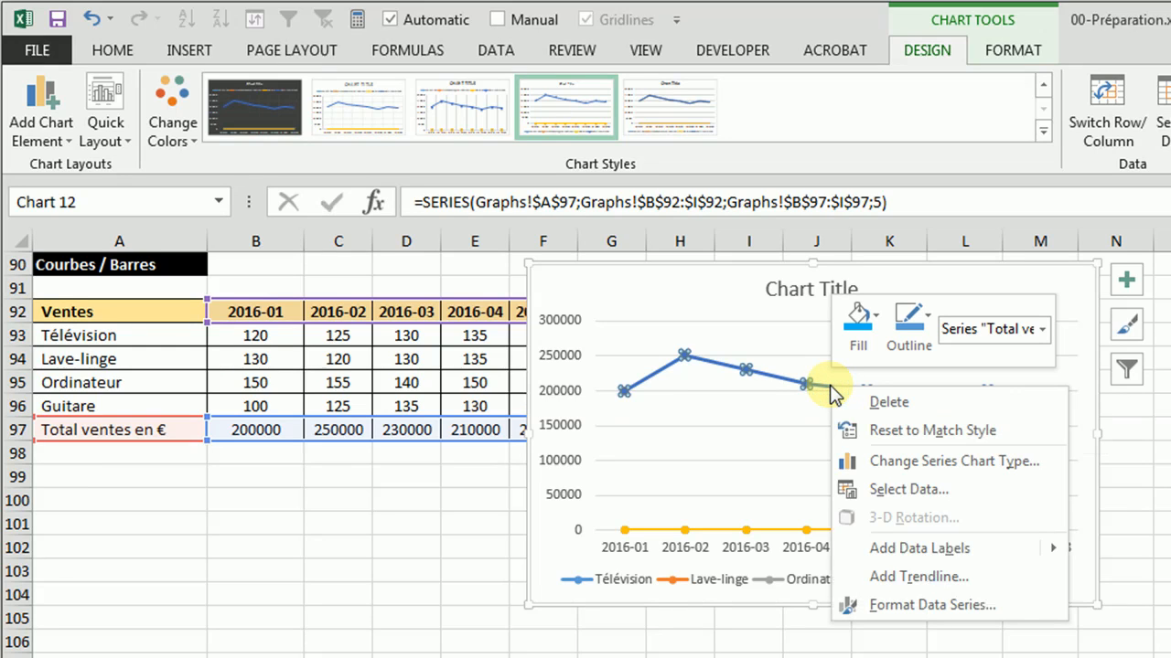
pyautogui.click(915, 608)
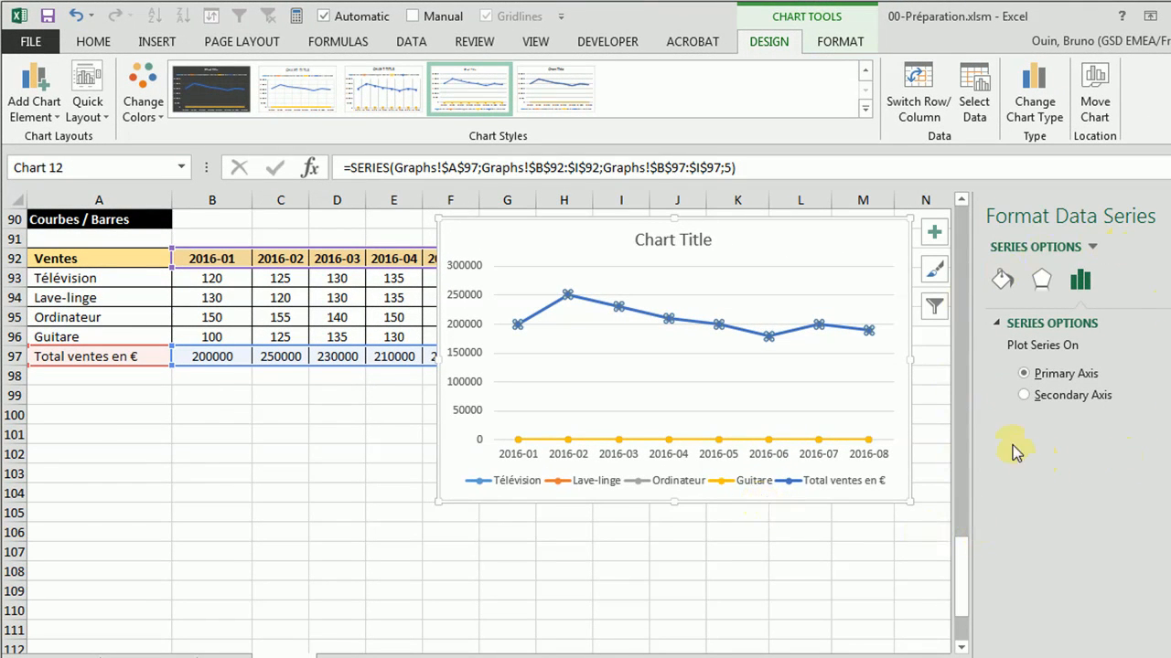
pyautogui.click(1022, 374)
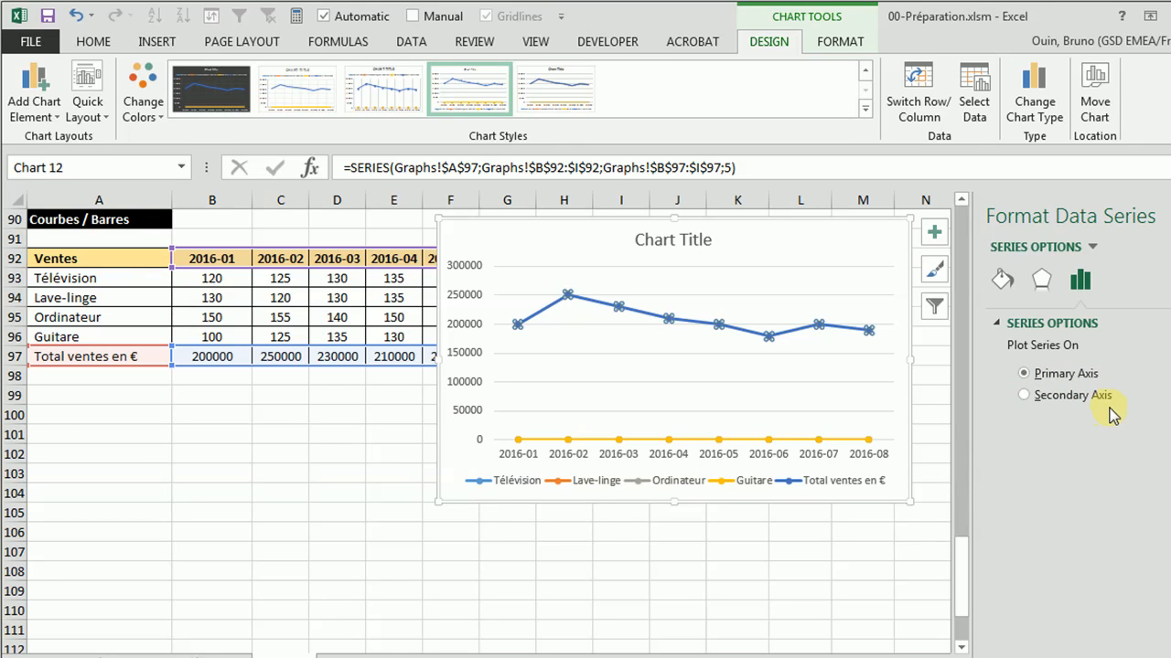
pyautogui.click(1023, 395)
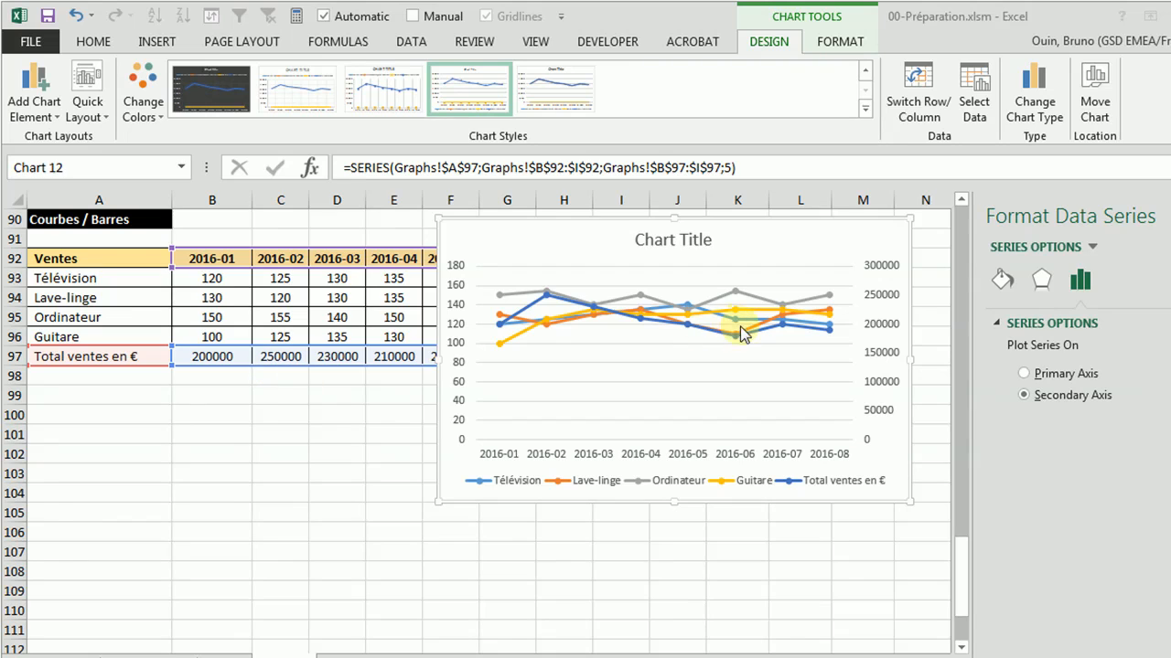
# Change the "Total ventes en €" series to Clustered Column in a custom combo chart, keeping it on the secondary axis.
pyautogui.click(705, 333)
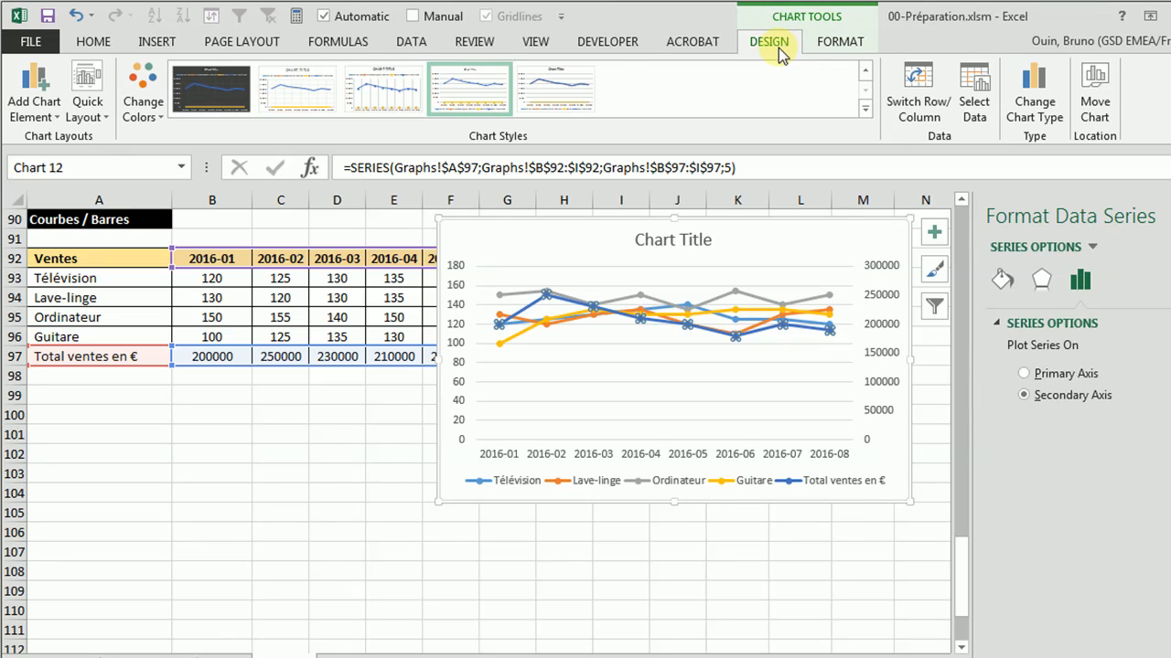
pyautogui.click(1029, 86)
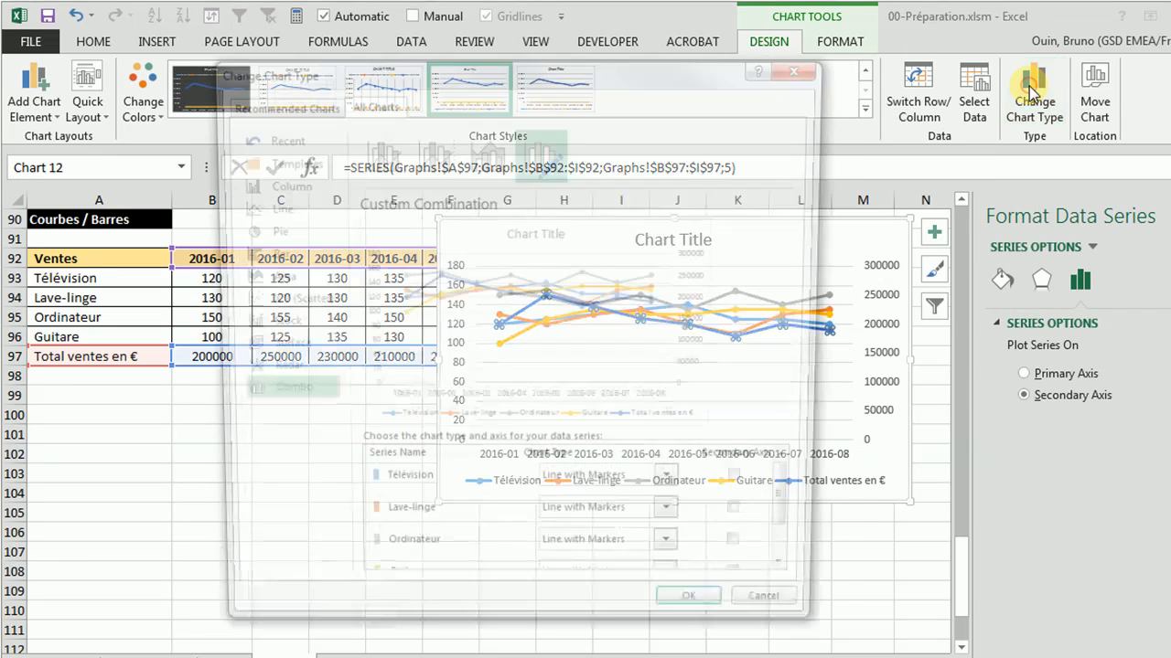
pyautogui.moveTo(606, 68); pyautogui.dragTo(536, 49)
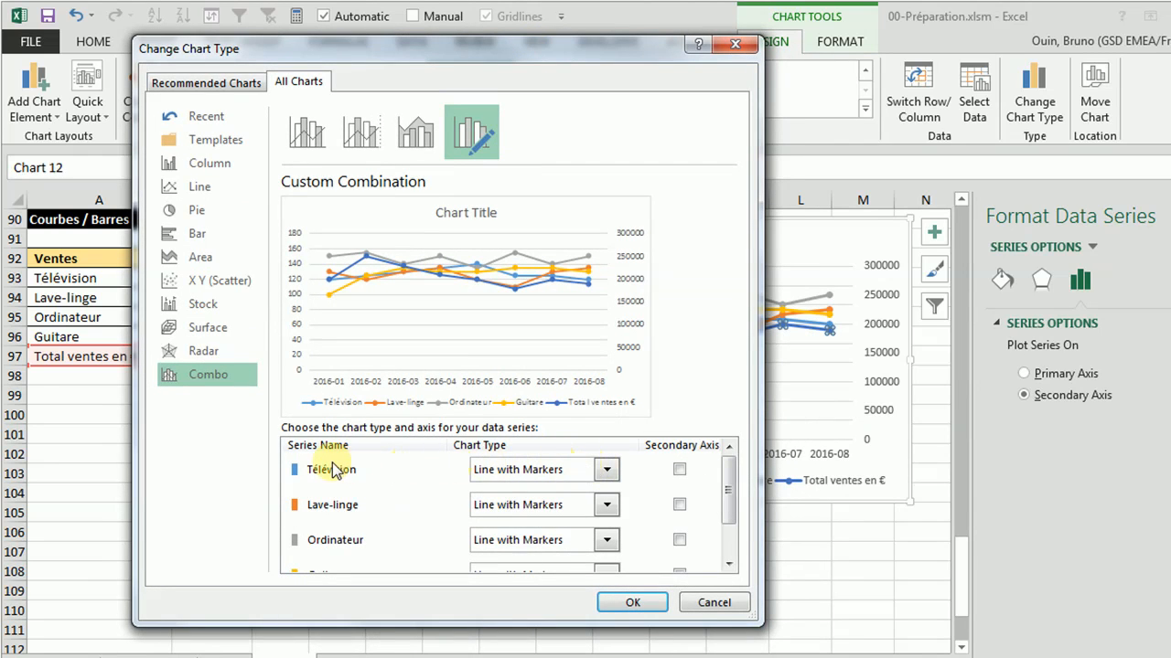
pyautogui.moveTo(727, 476); pyautogui.dragTo(731, 536)
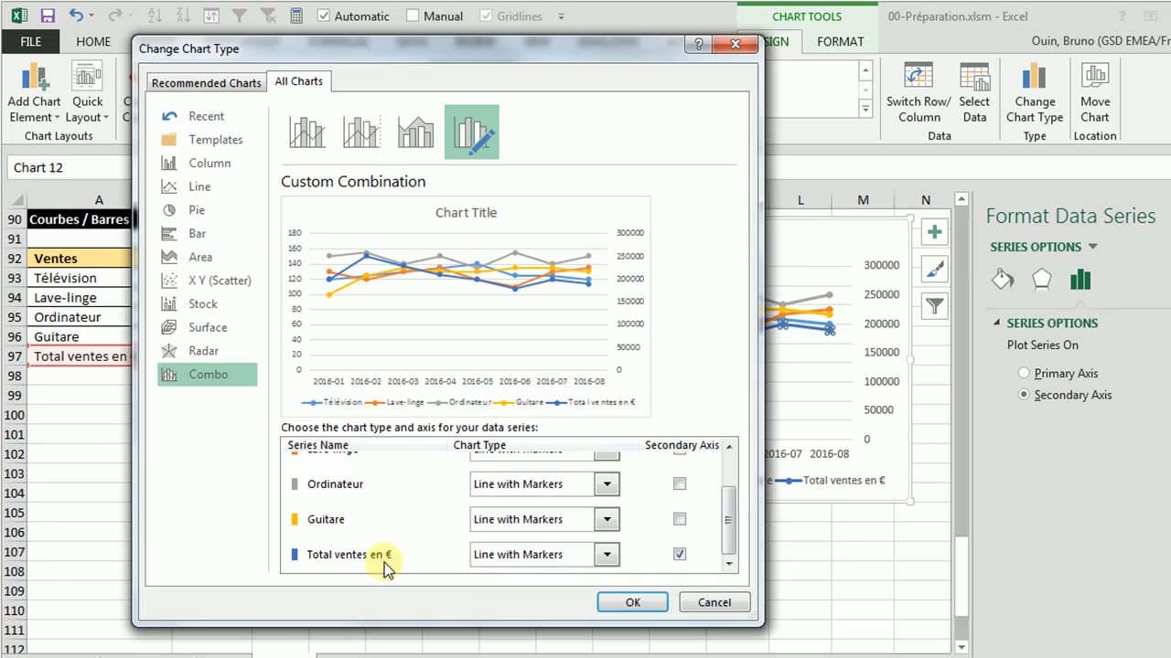
pyautogui.click(608, 556)
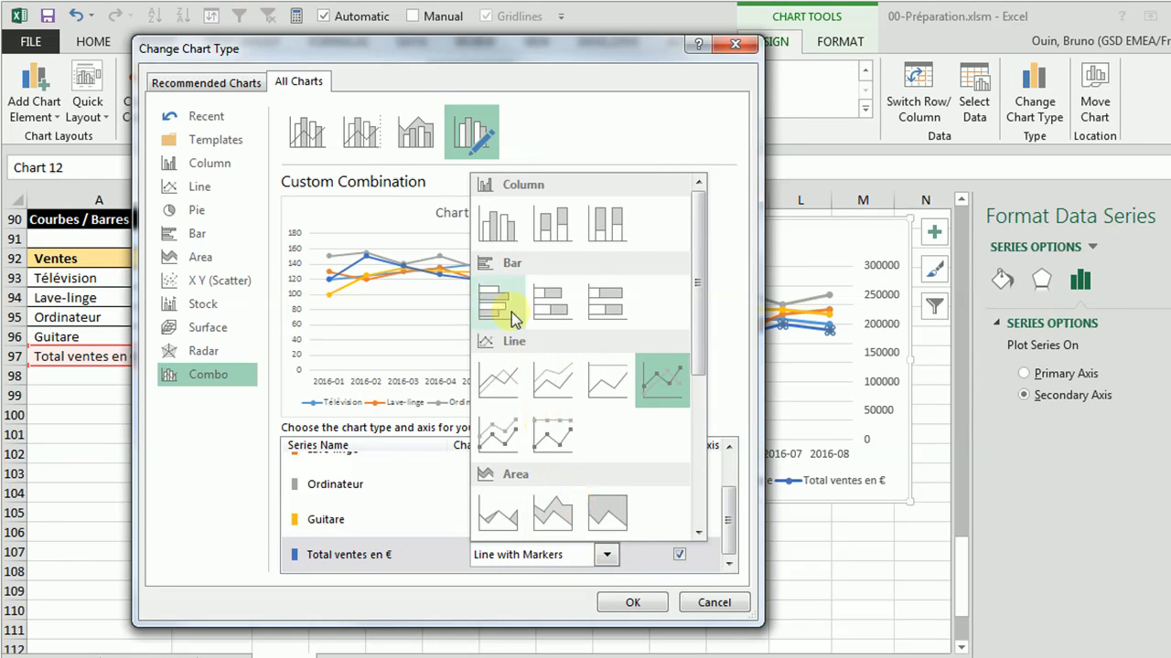
pyautogui.click(498, 236)
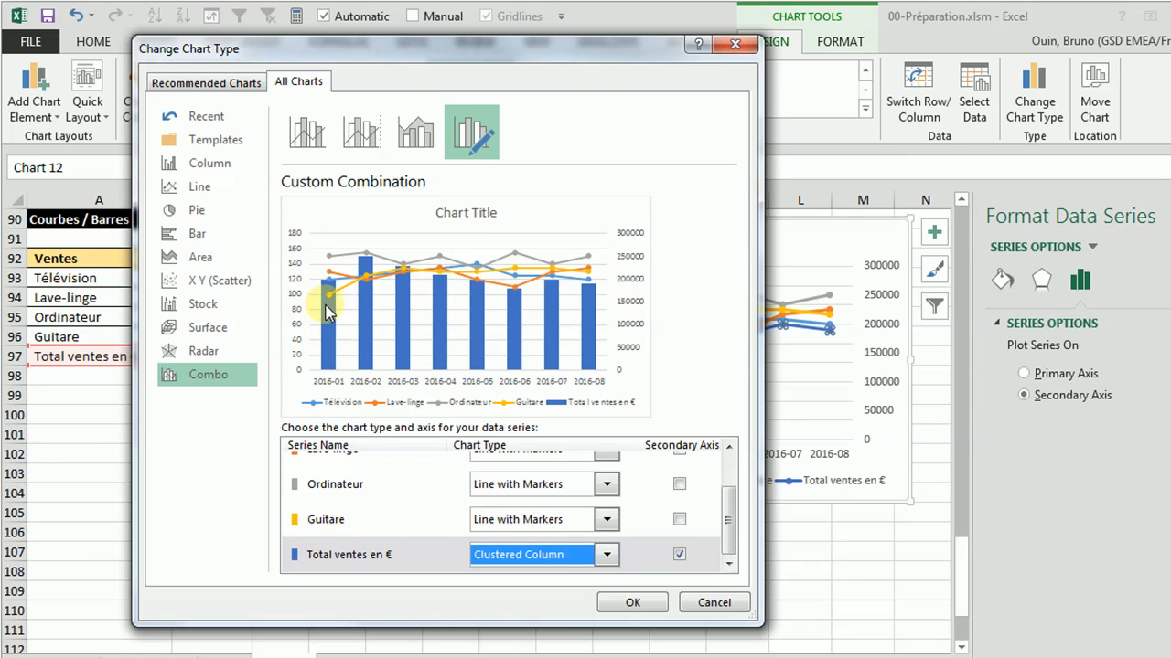
pyautogui.click(629, 605)
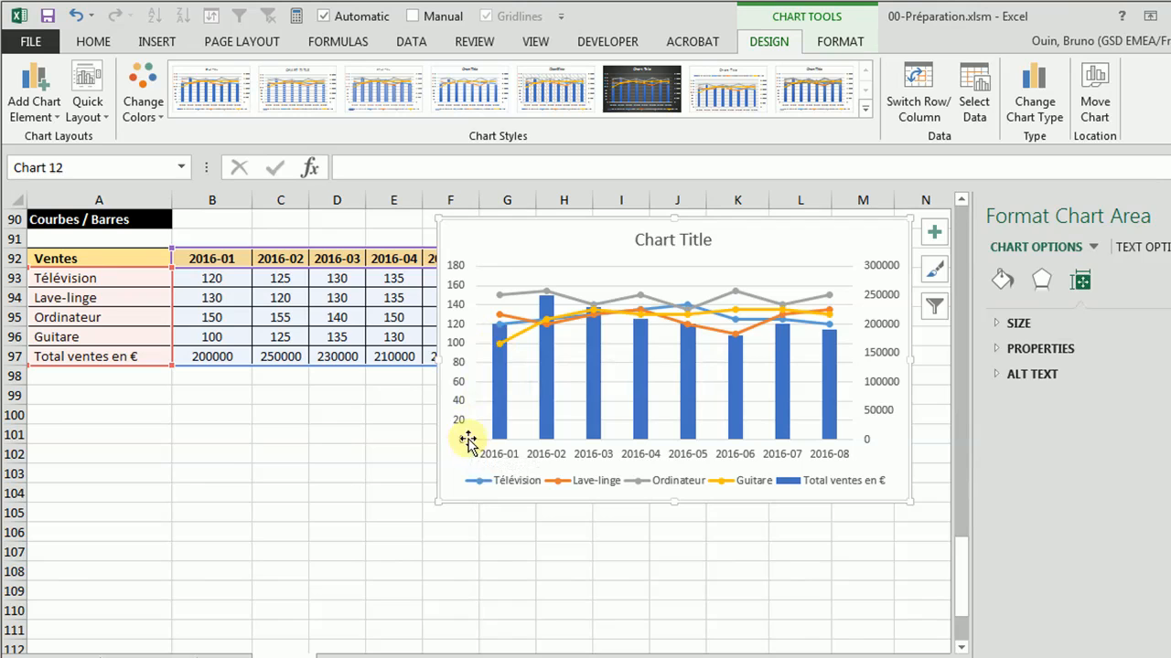
# Set the minimum bound of the combo chart's primary vertical axis to 100, then close the formatting options and deselect the chart.
pyautogui.moveTo(499, 351)
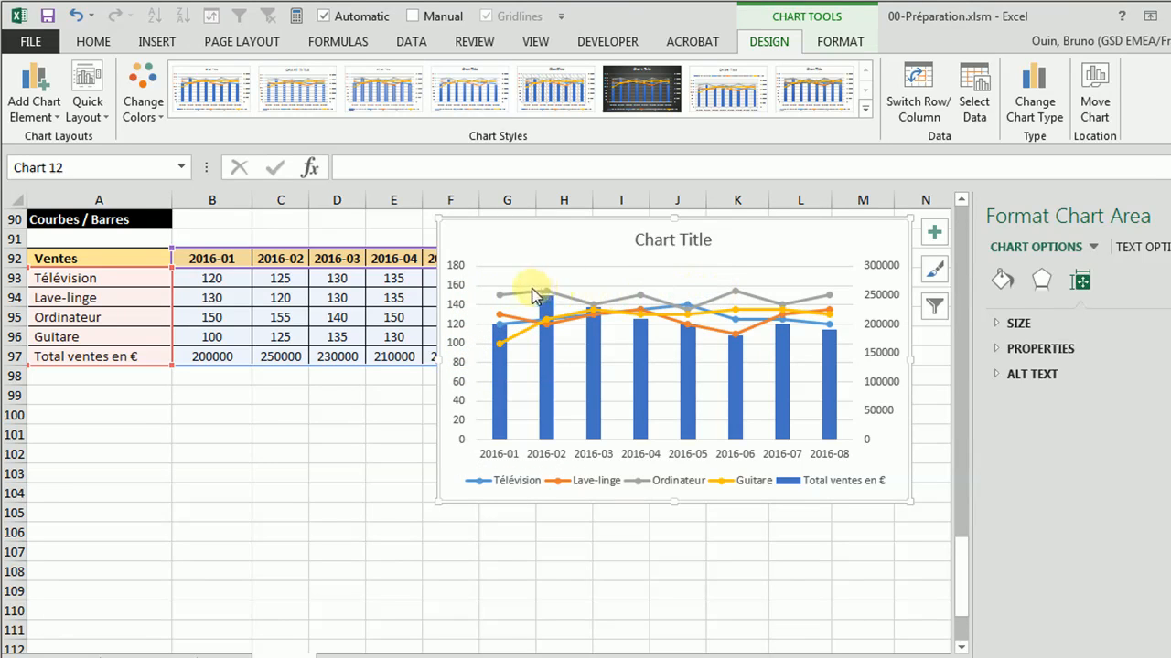
pyautogui.click(463, 386)
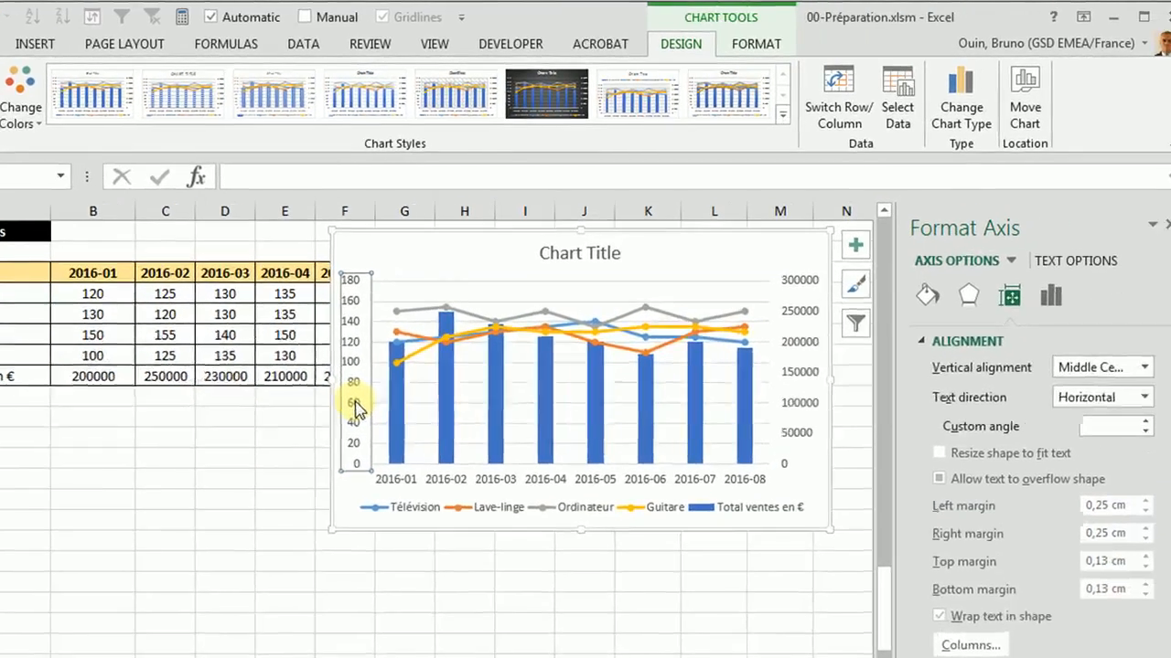
pyautogui.rightClick(463, 386)
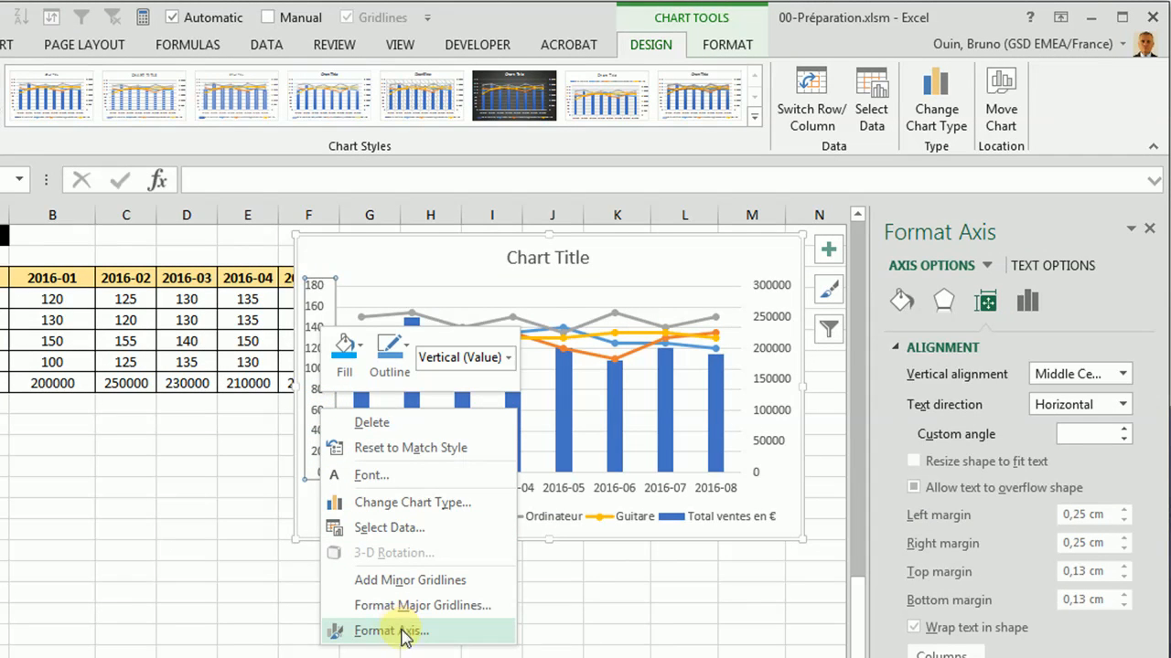
pyautogui.click(446, 633)
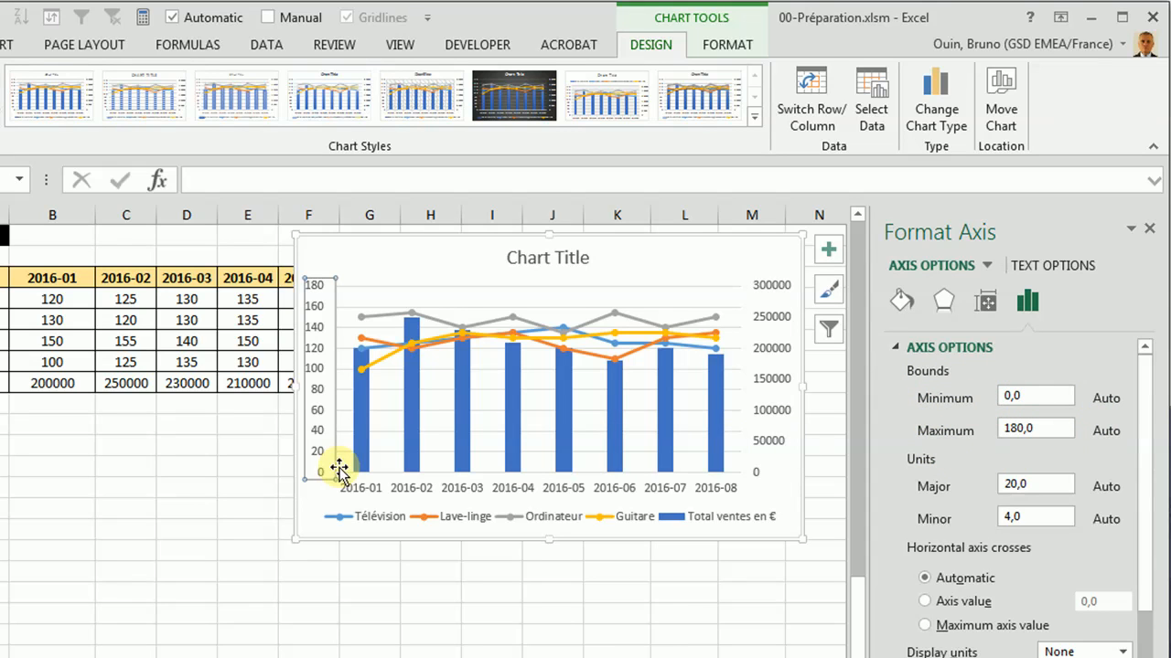
pyautogui.click(1038, 395)
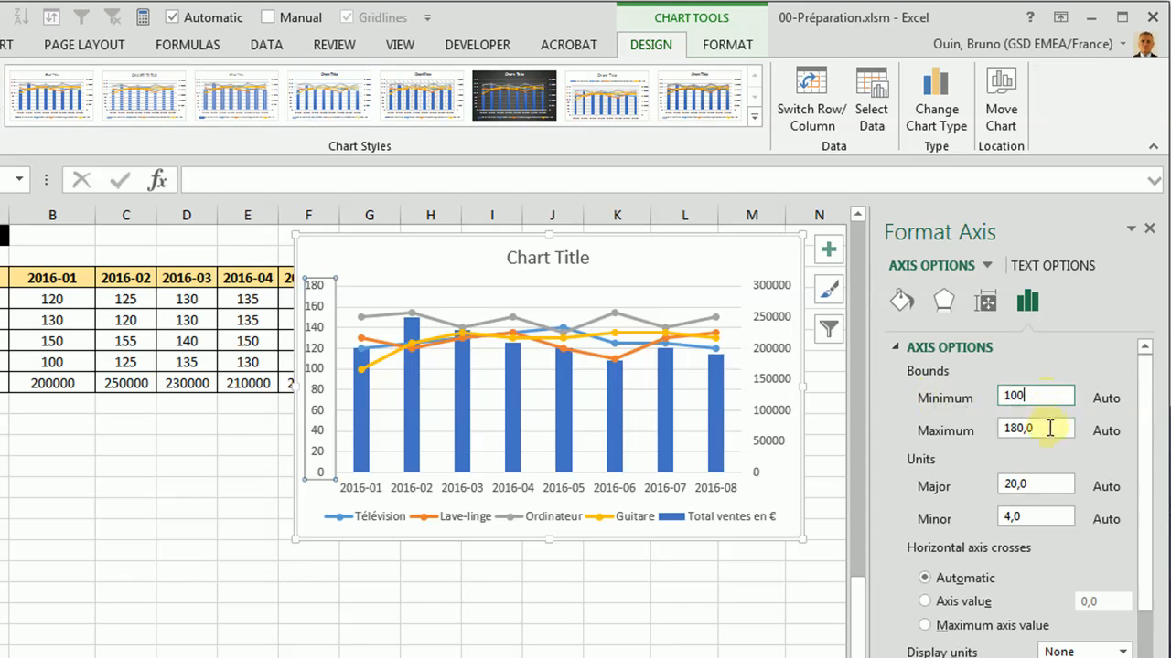
pyautogui.click(1049, 428)
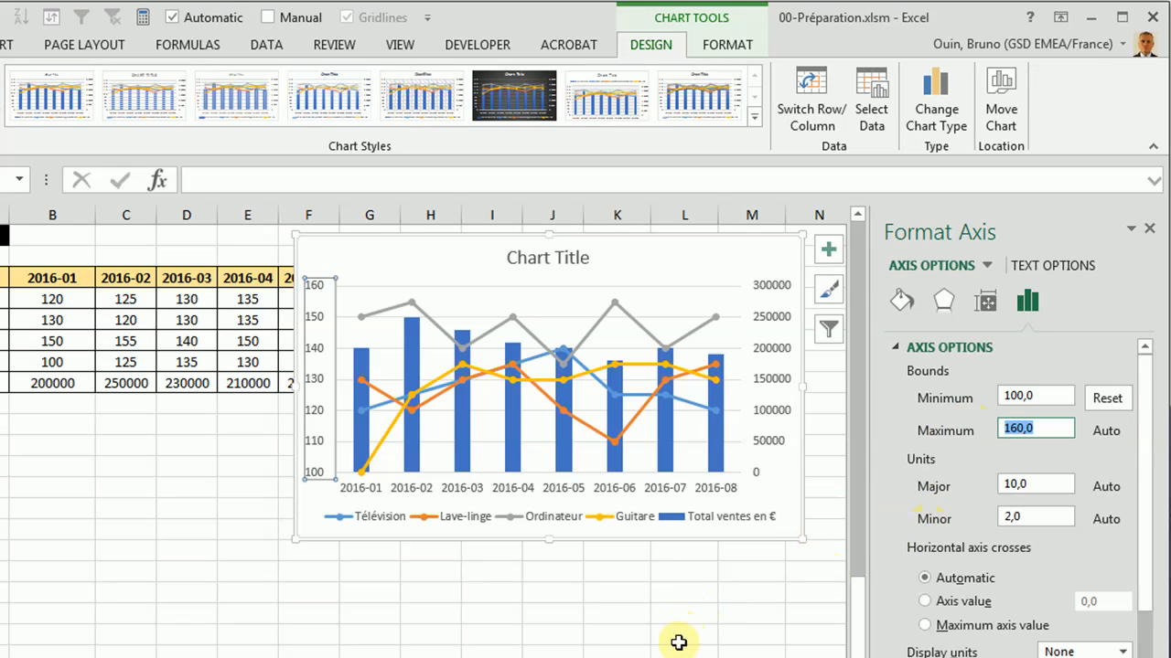
pyautogui.click(1150, 228)
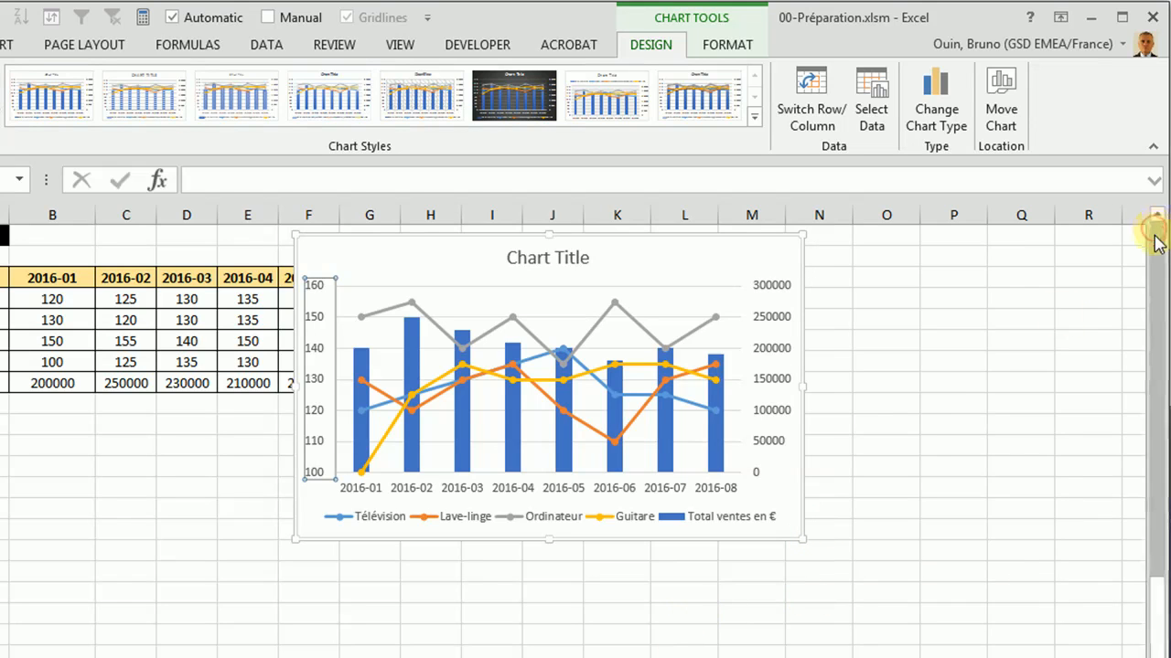
pyautogui.click(915, 347)
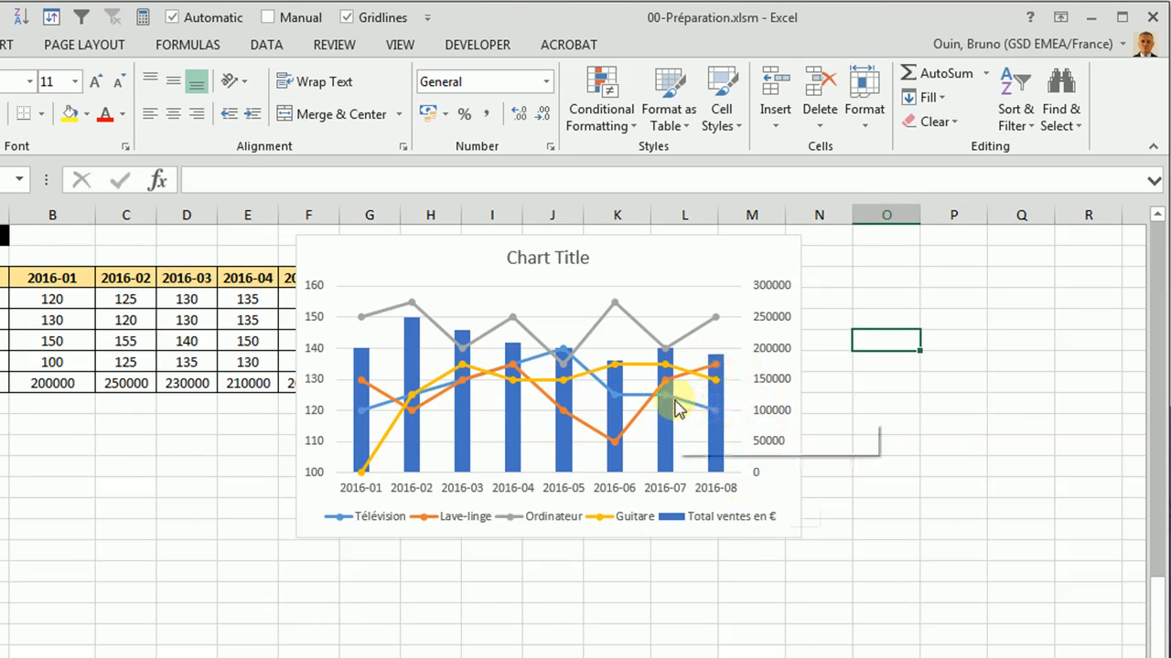
pyautogui.moveTo(673, 411)
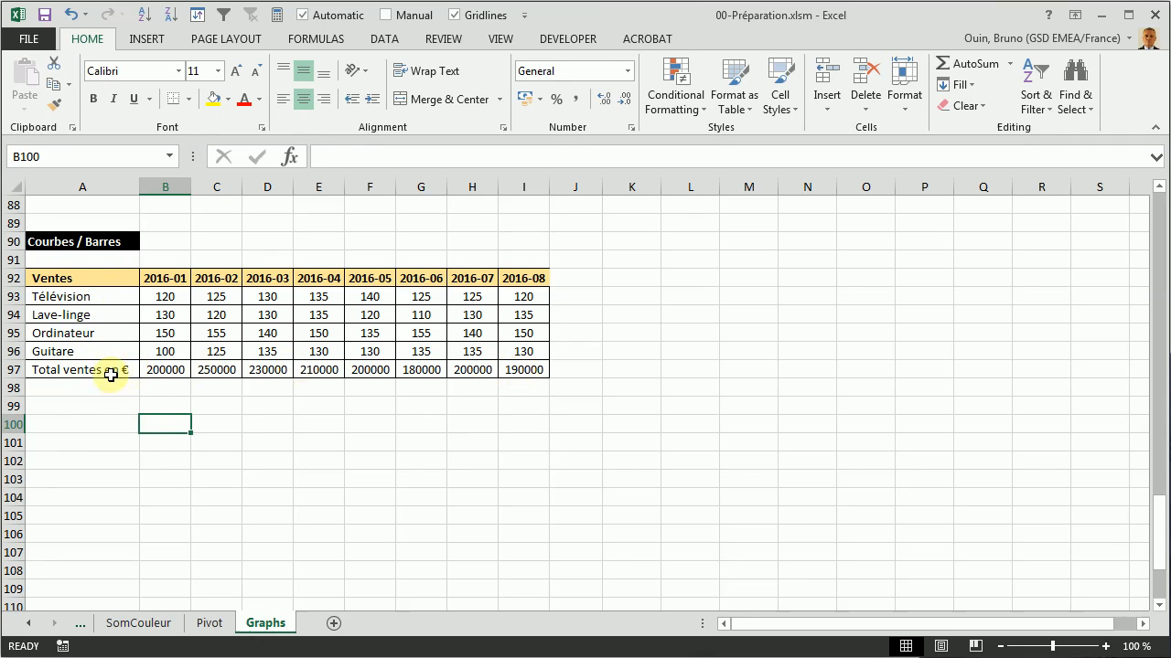
# Insert a 2-D Clustered Column chart from A92:I96 and enlarge it so its upper-left corner reaches column D near row 90.
pyautogui.moveTo(69, 279); pyautogui.dragTo(510, 351)
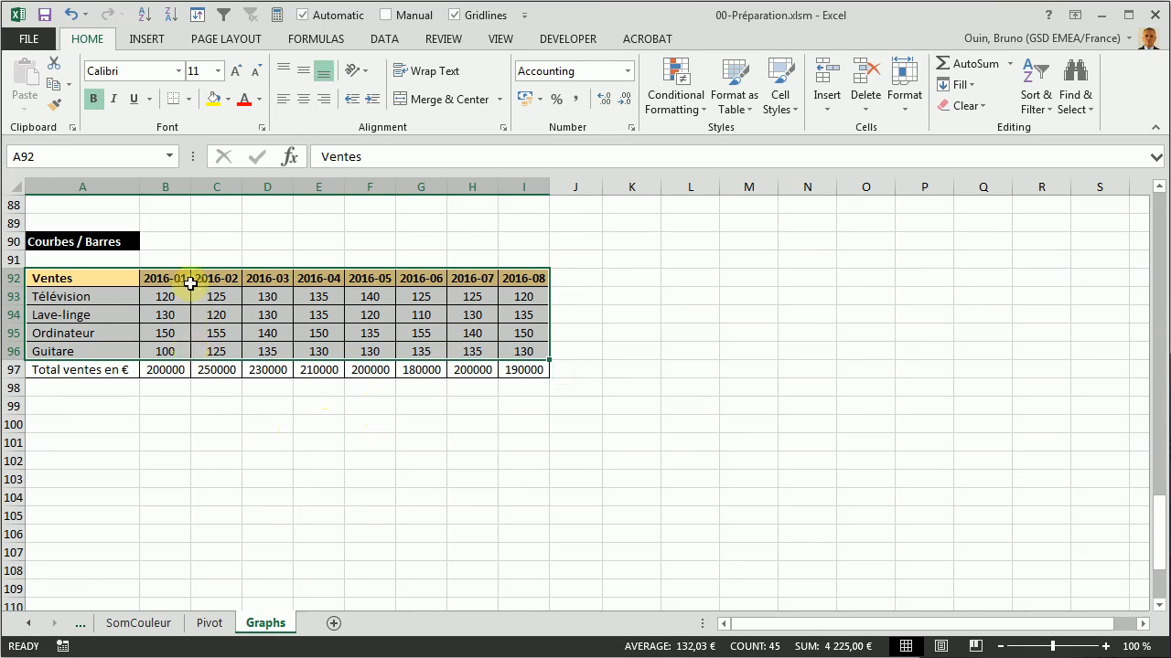
pyautogui.click(148, 39)
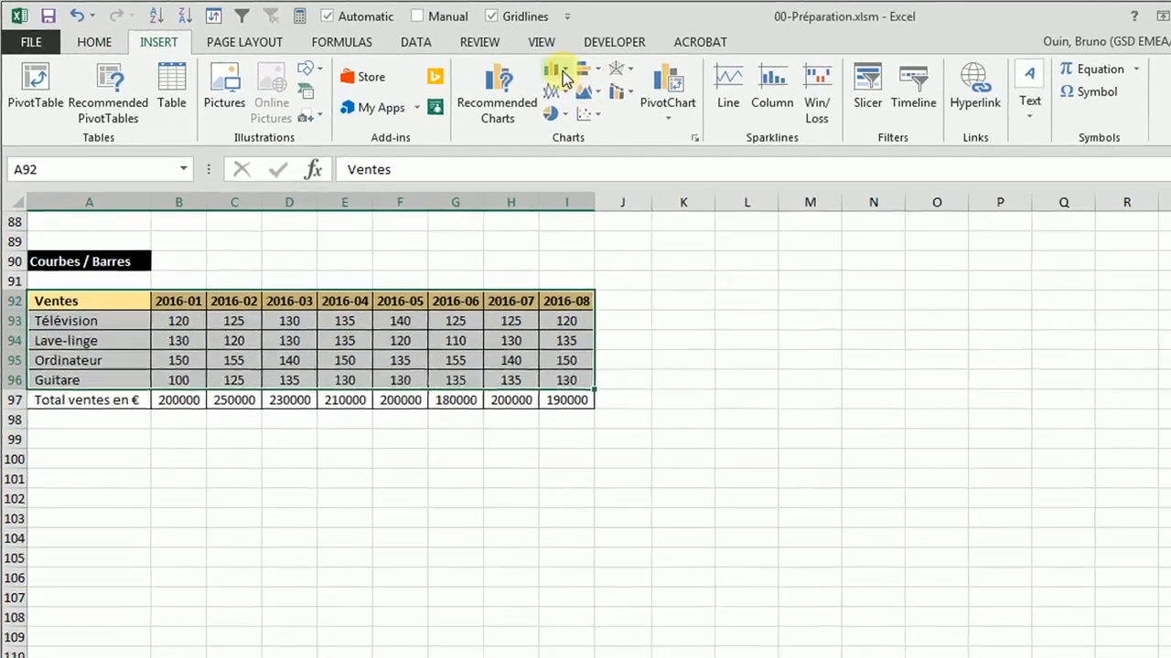
pyautogui.click(520, 71)
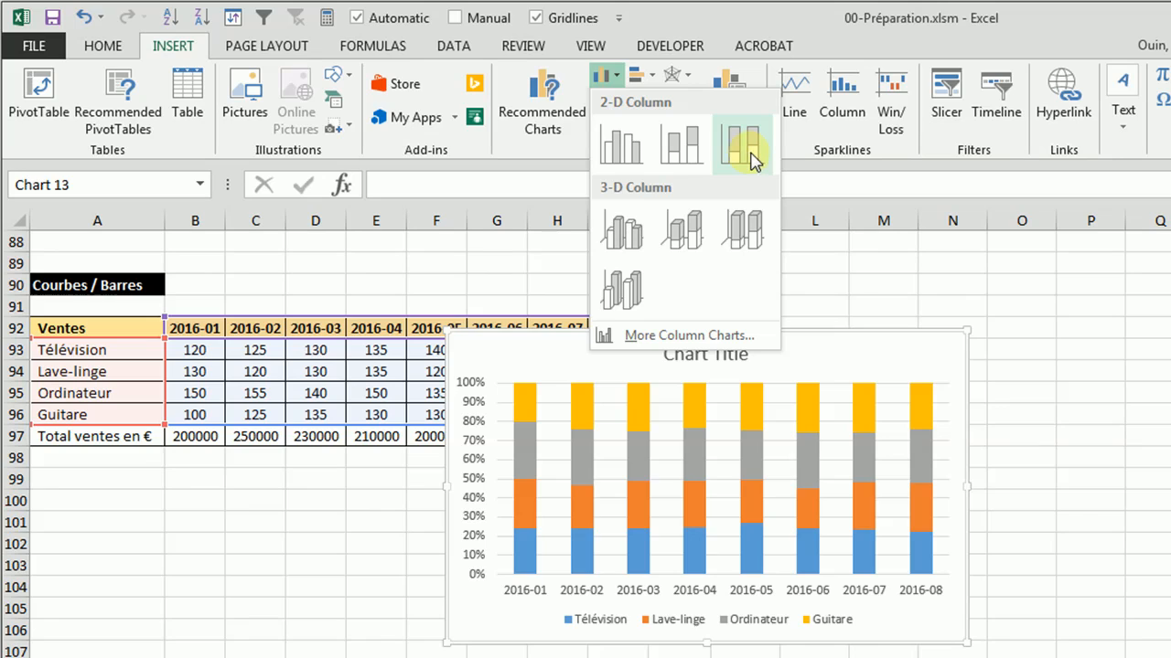
pyautogui.click(630, 147)
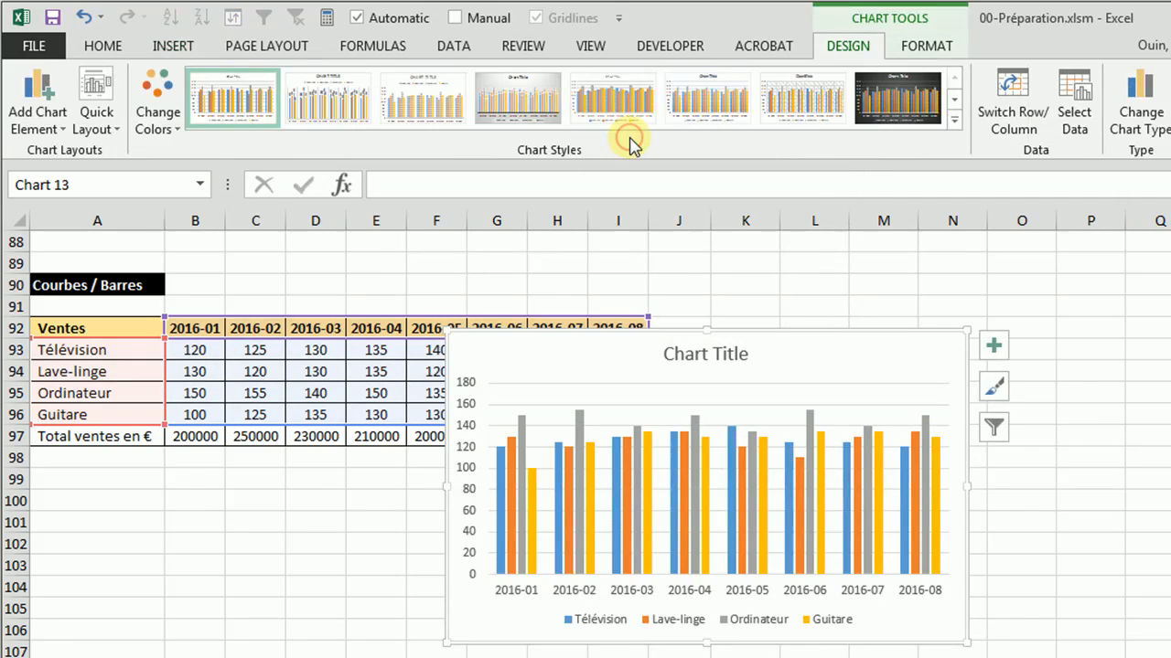
pyautogui.moveTo(439, 332); pyautogui.dragTo(287, 268)
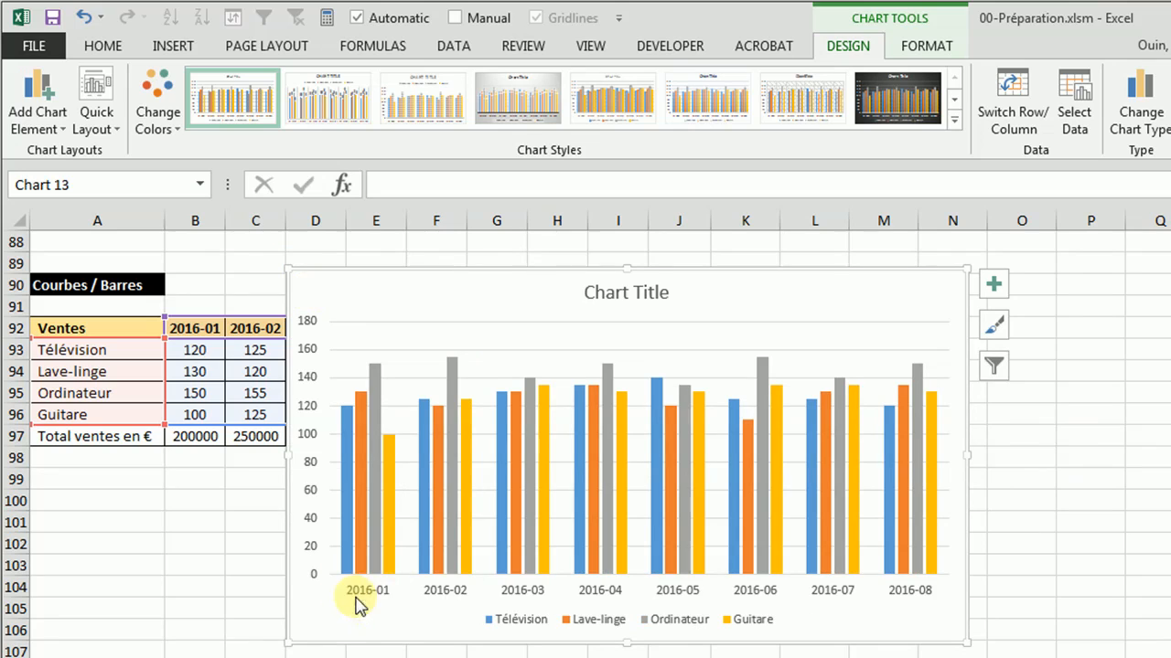
# Change the product sales column chart to the Stacked Column type.
pyautogui.moveTo(348, 462)
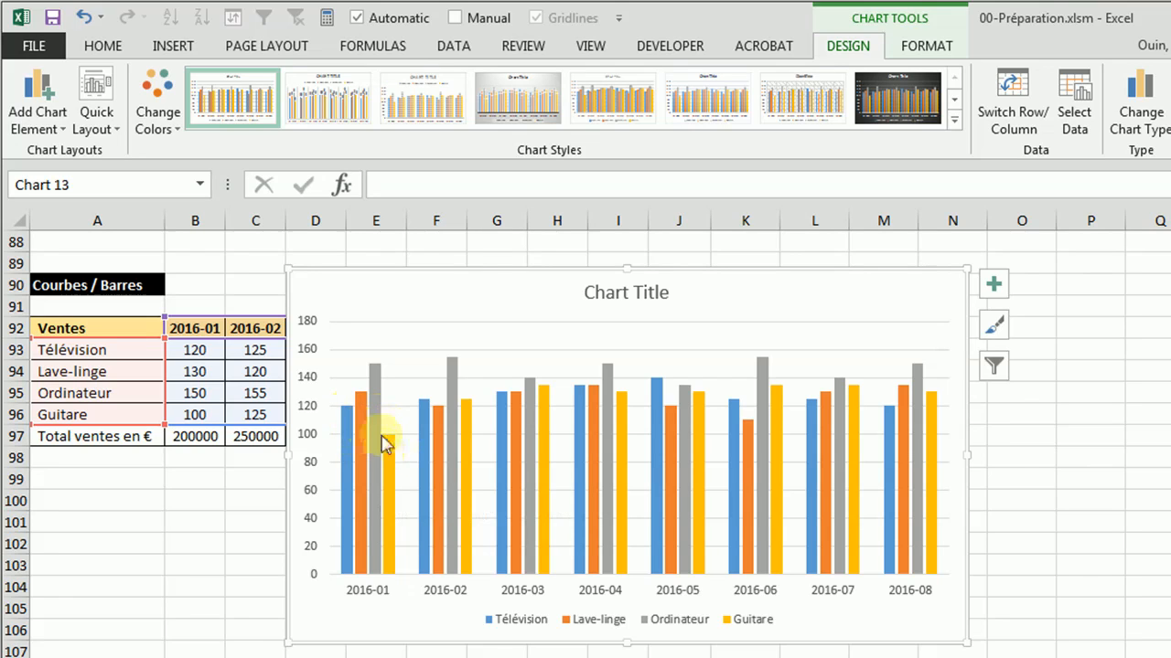
pyautogui.moveTo(378, 402)
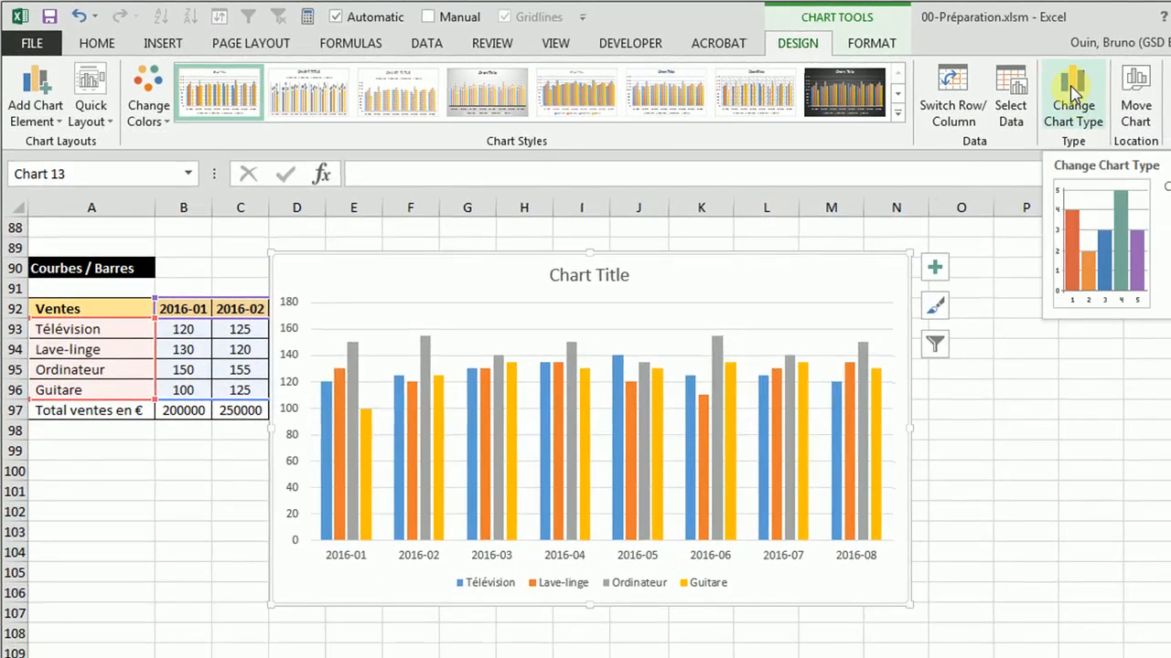
pyautogui.click(1073, 92)
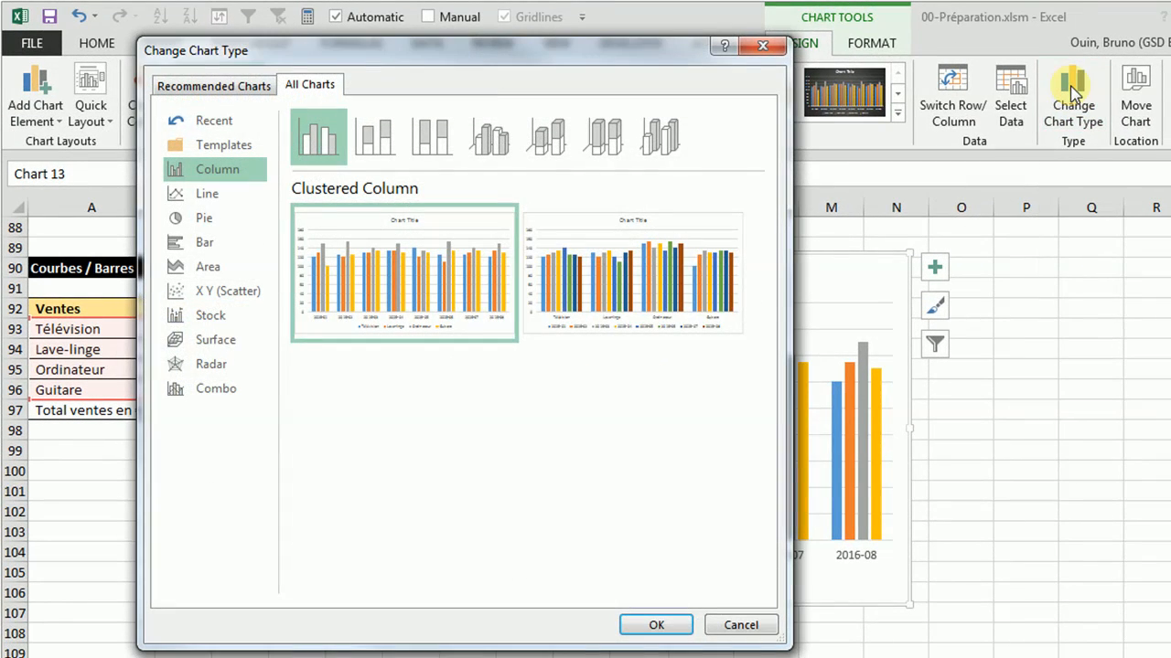
pyautogui.click(378, 144)
pyautogui.click(629, 629)
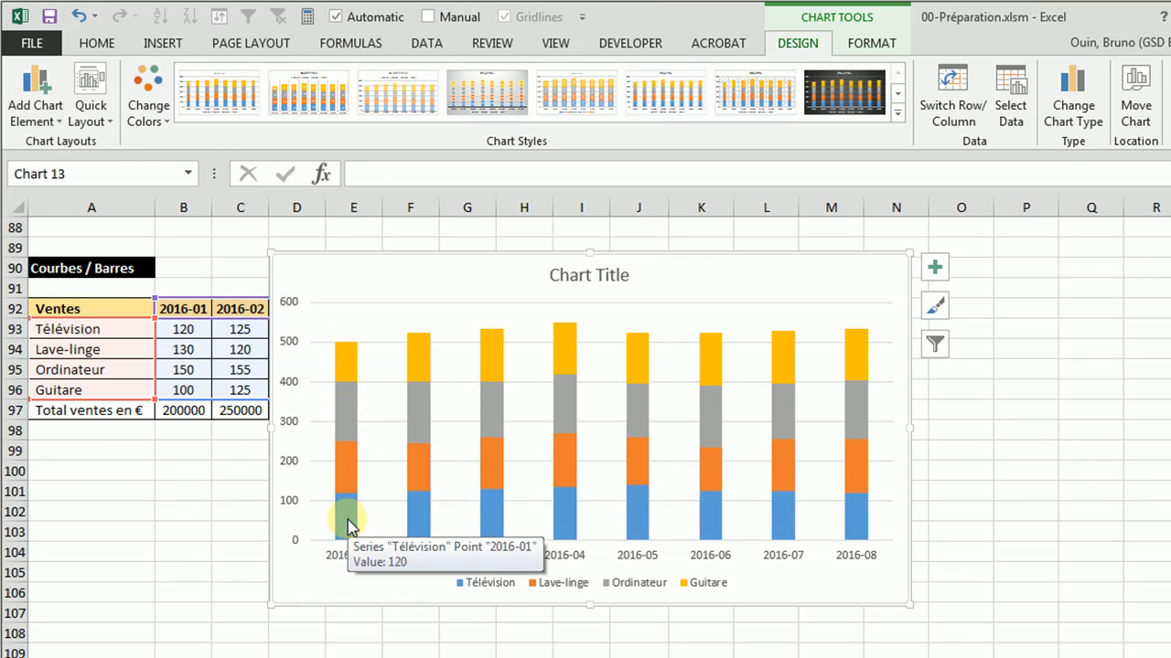
# Change the product sales chart to the 100% Stacked Column type and inspect the segments of the 2016-01 column.
pyautogui.moveTo(354, 378)
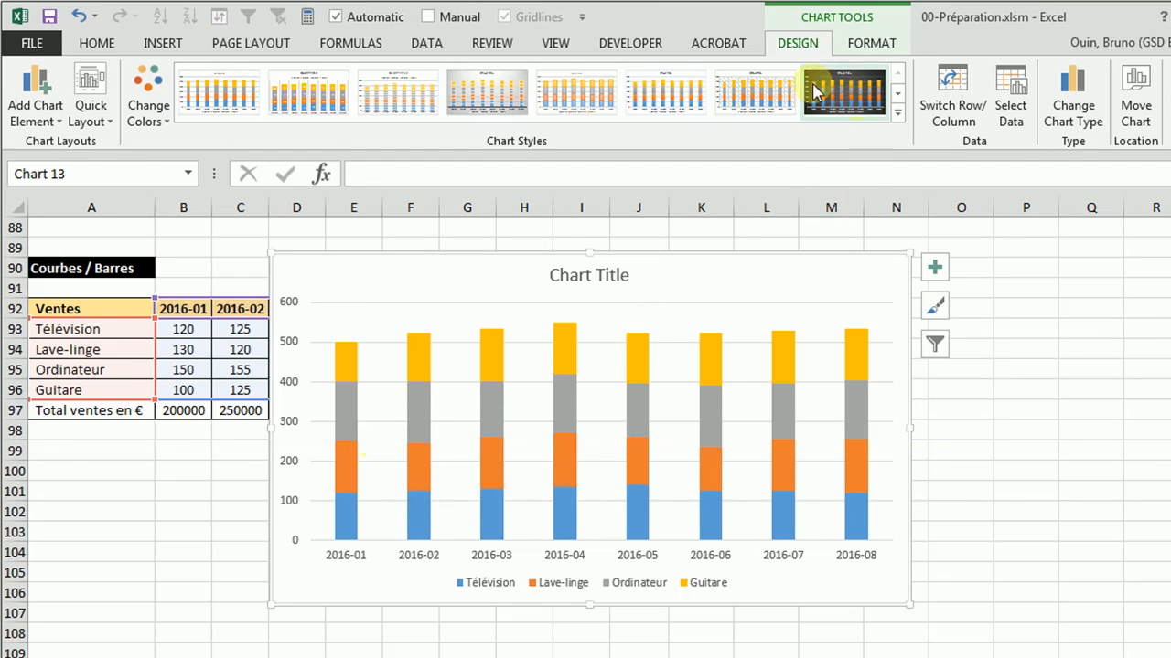
pyautogui.click(1075, 103)
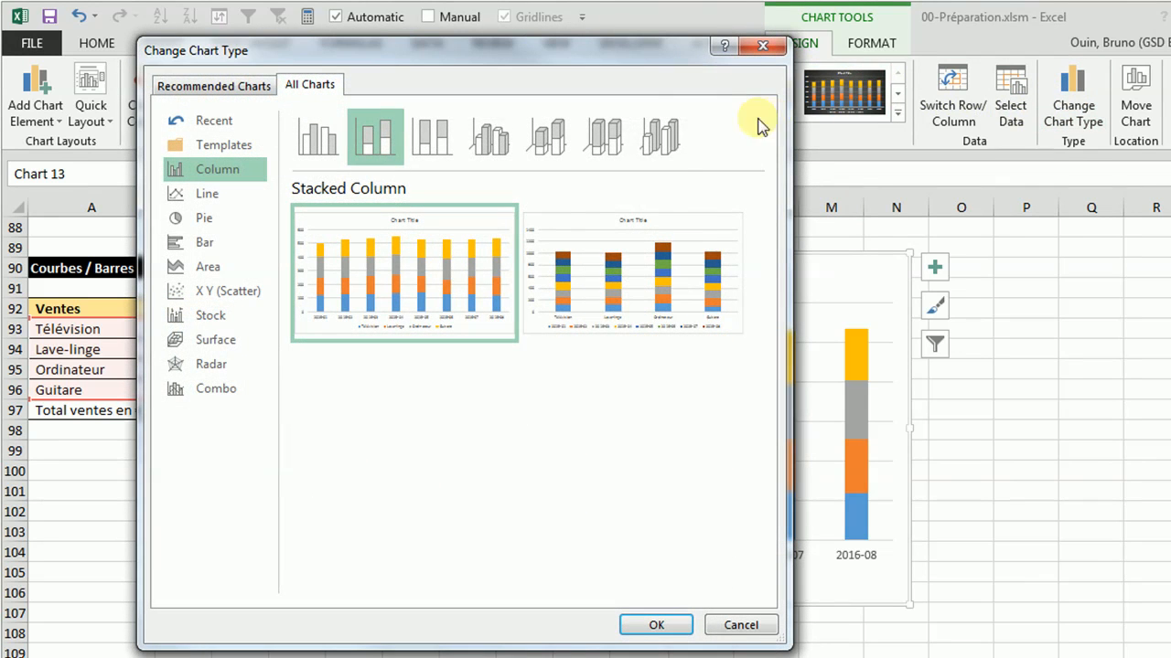
pyautogui.click(434, 131)
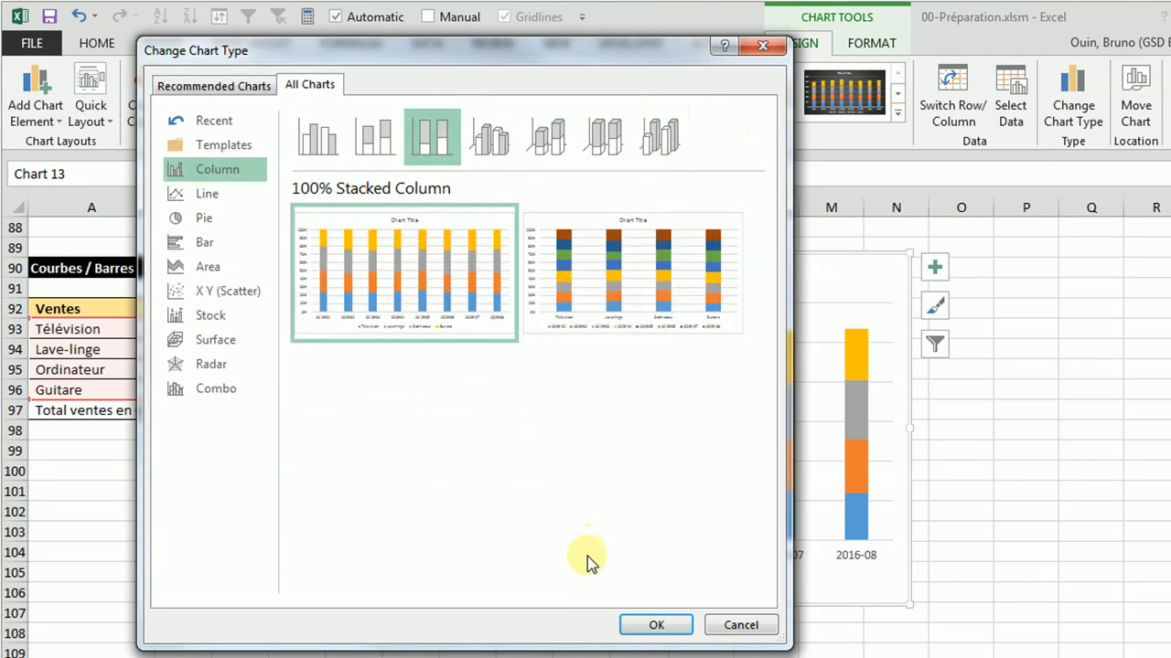
pyautogui.click(631, 629)
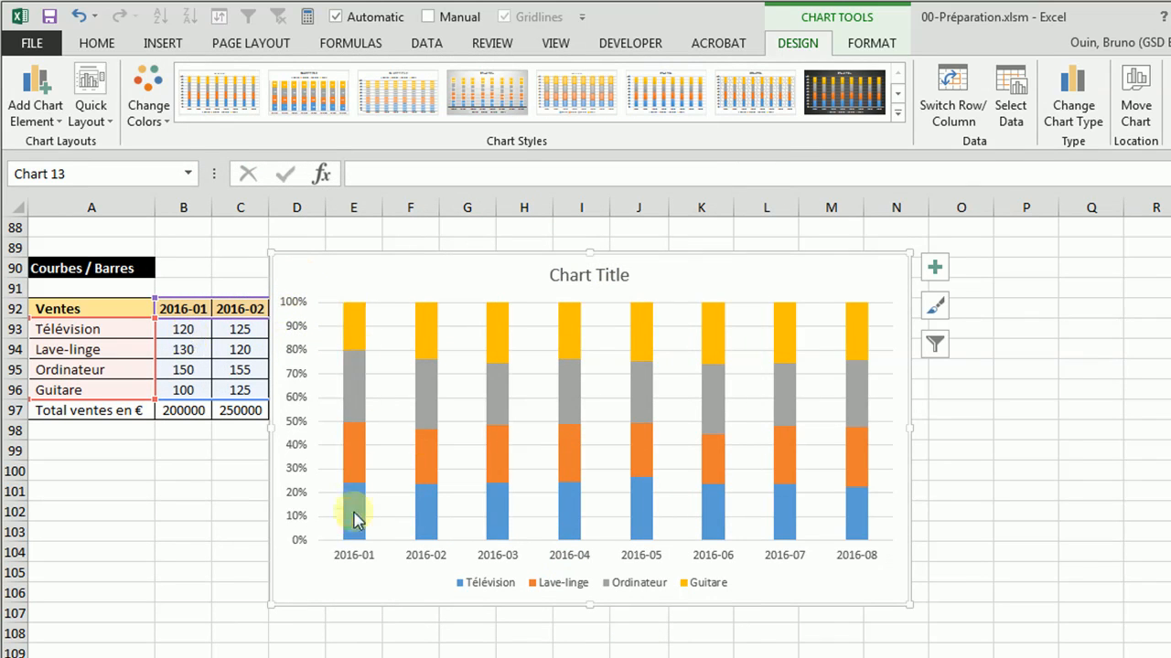
pyautogui.moveTo(355, 508)
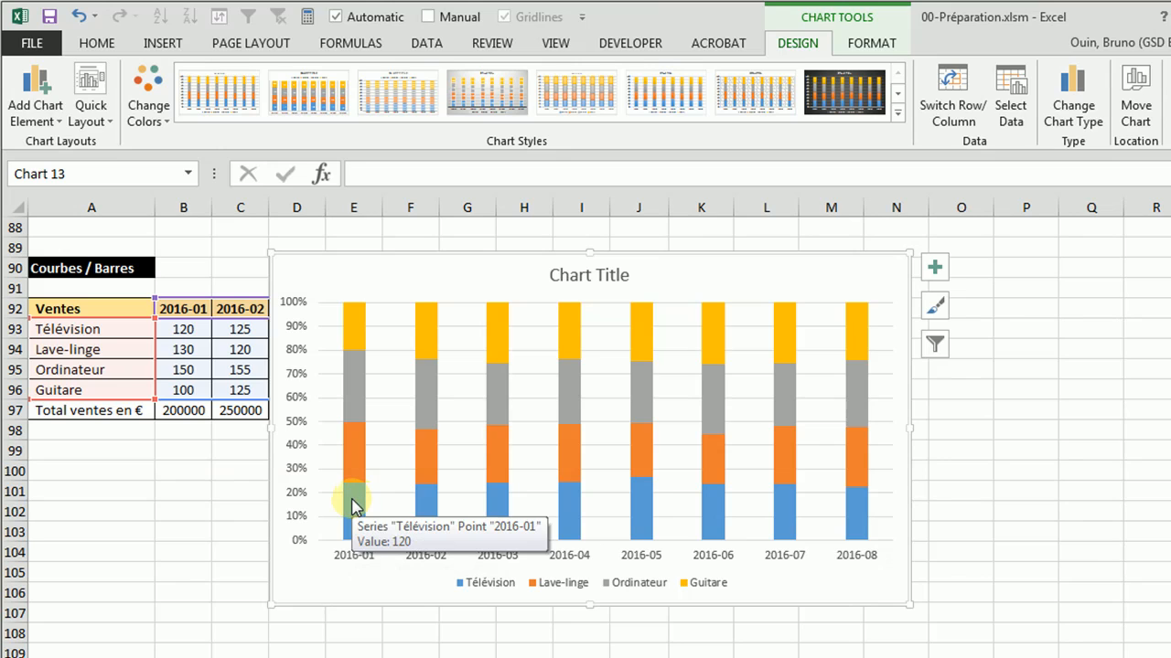
pyautogui.moveTo(356, 471)
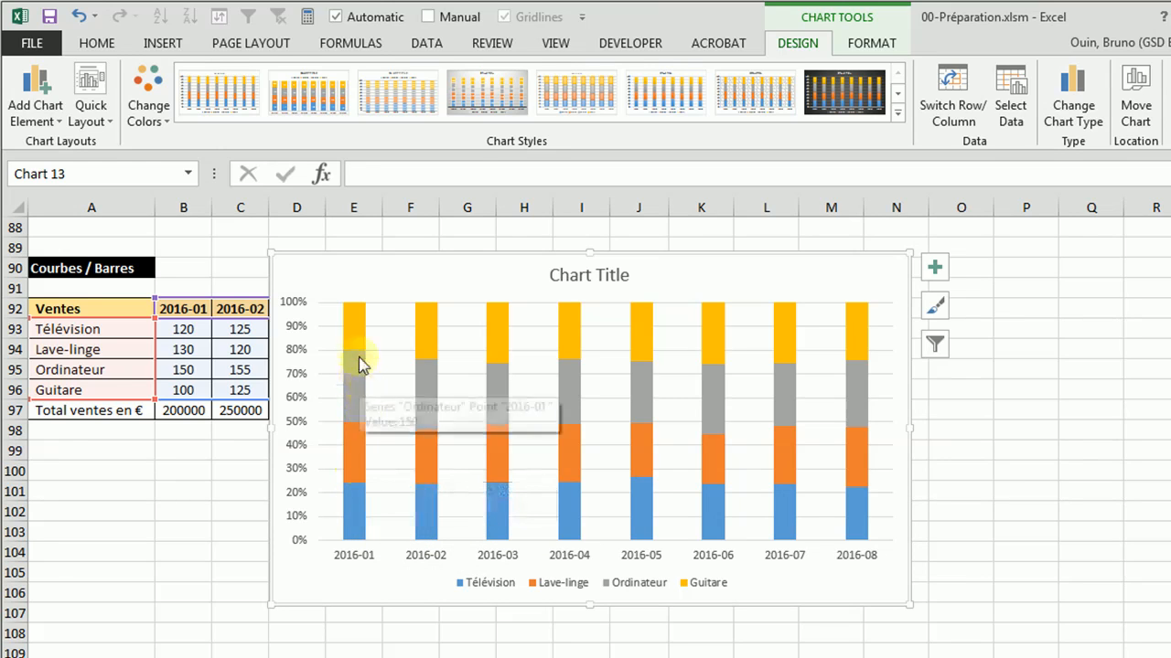
pyautogui.moveTo(357, 315)
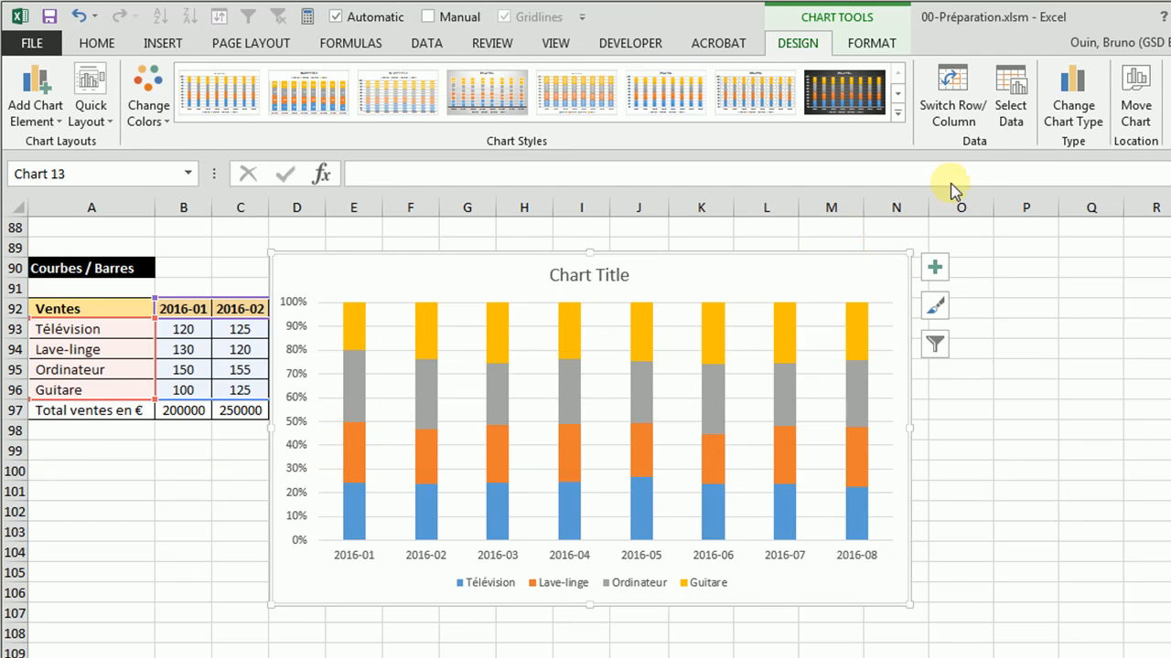
# Change the product sales chart back from 100% stacked to the Stacked Column type.
pyautogui.click(1075, 100)
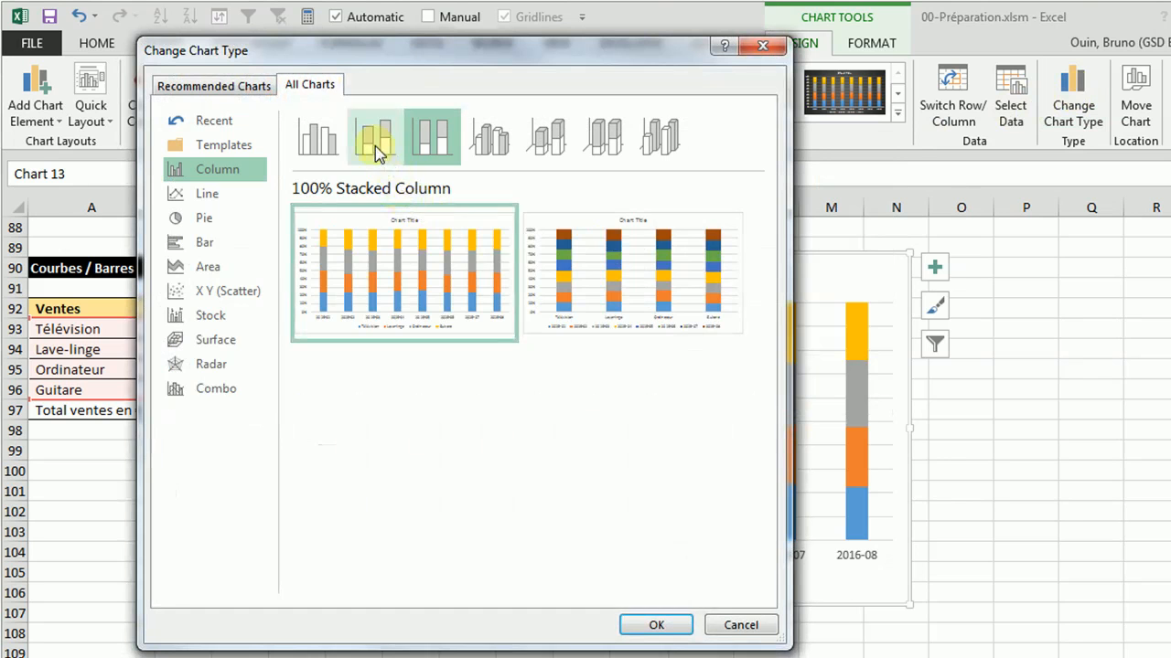
pyautogui.click(371, 149)
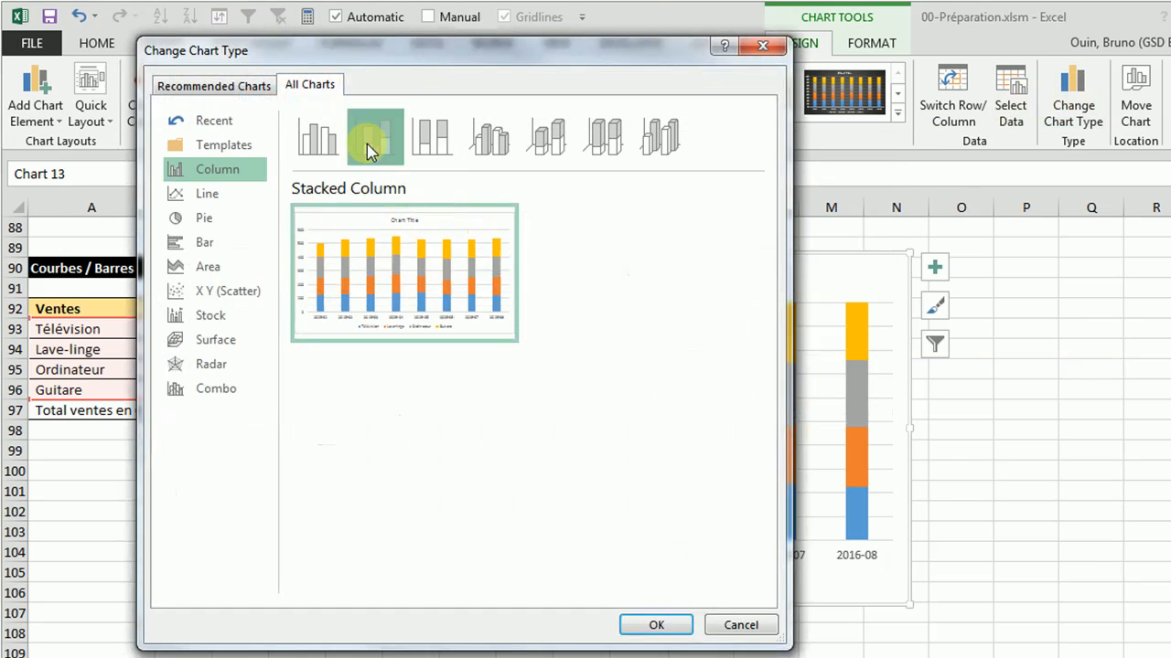
pyautogui.click(637, 627)
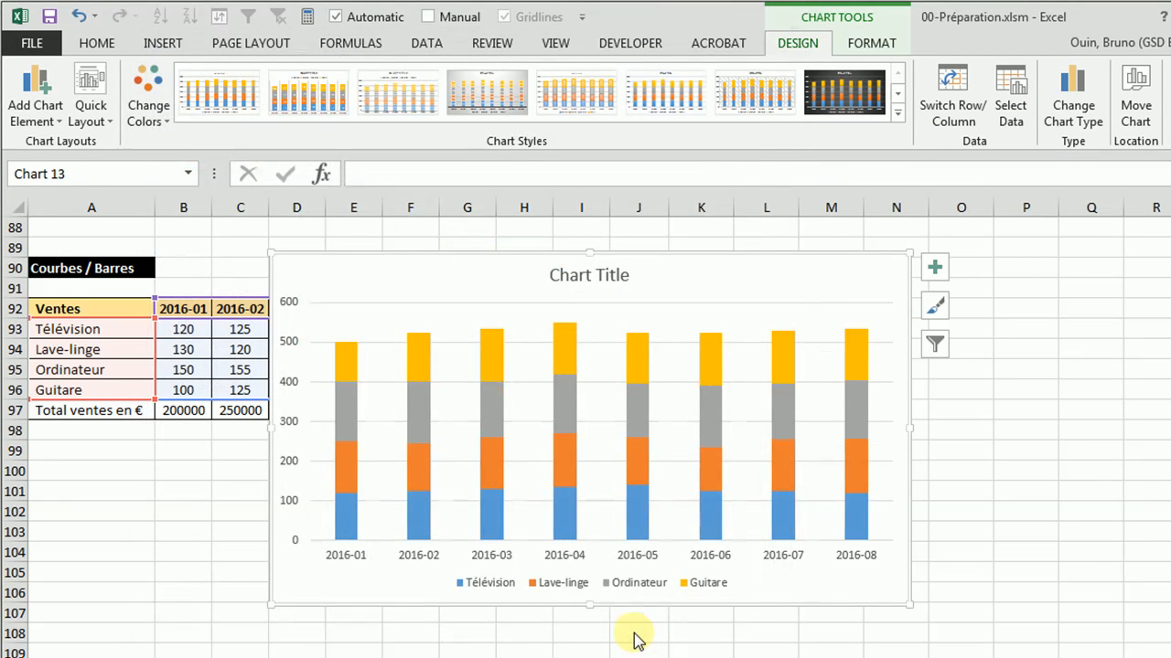
# Change the product sales chart to the Clustered Column type.
pyautogui.click(1073, 99)
pyautogui.click(316, 137)
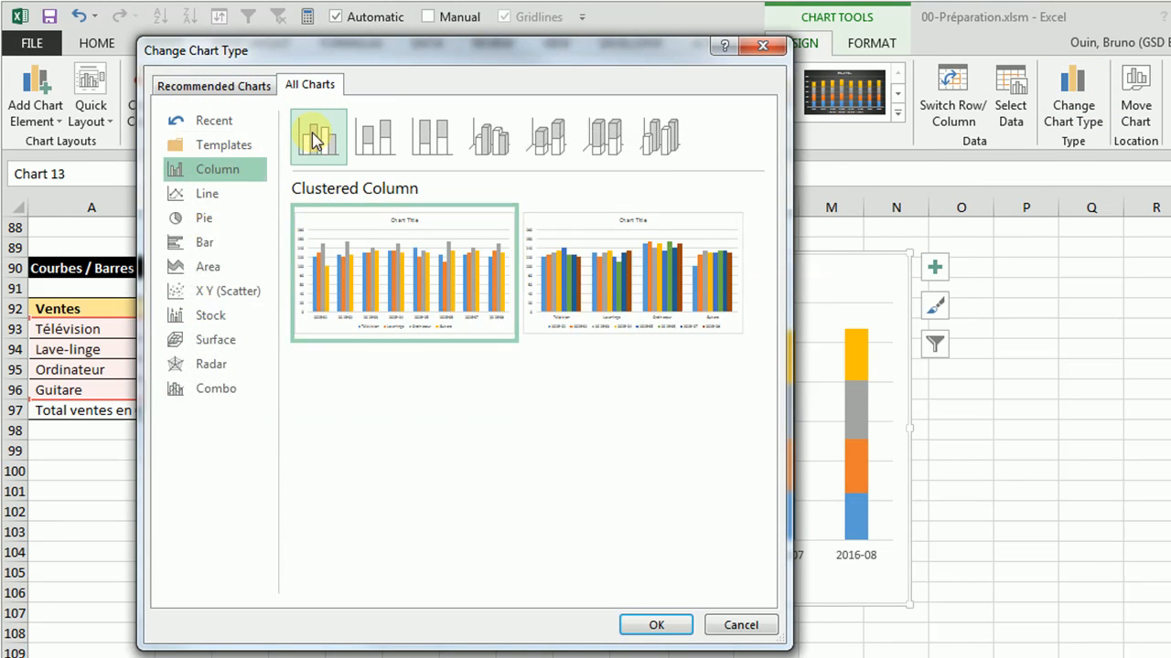
pyautogui.click(635, 628)
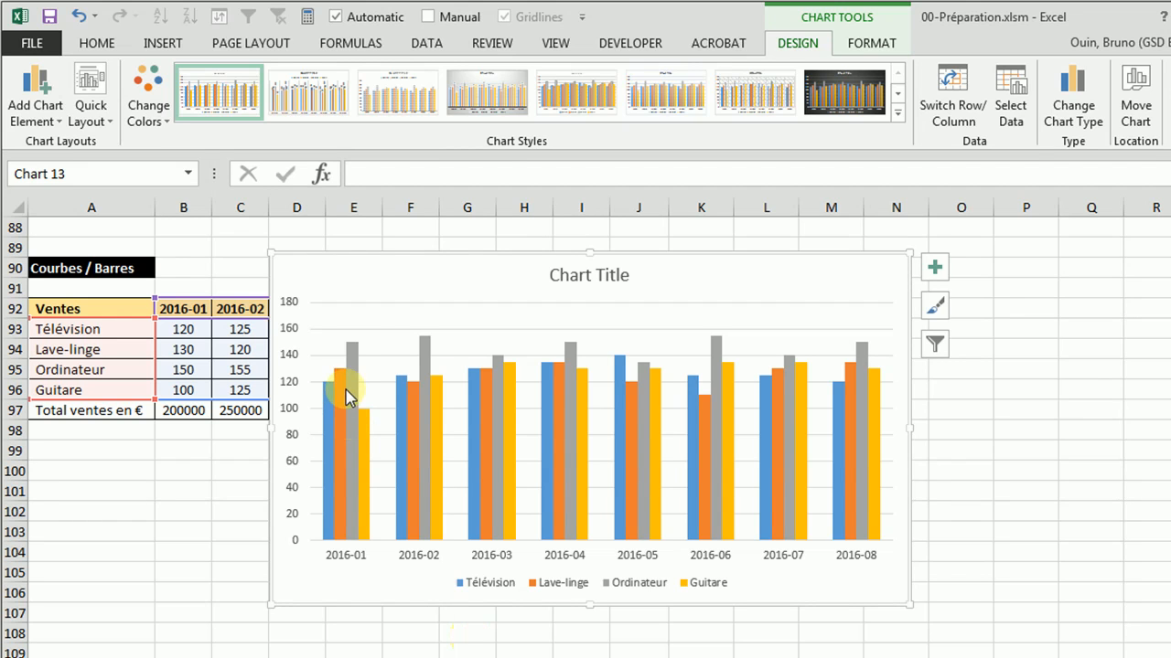
# Change the product sales chart to the Line with Markers type.
pyautogui.click(1070, 96)
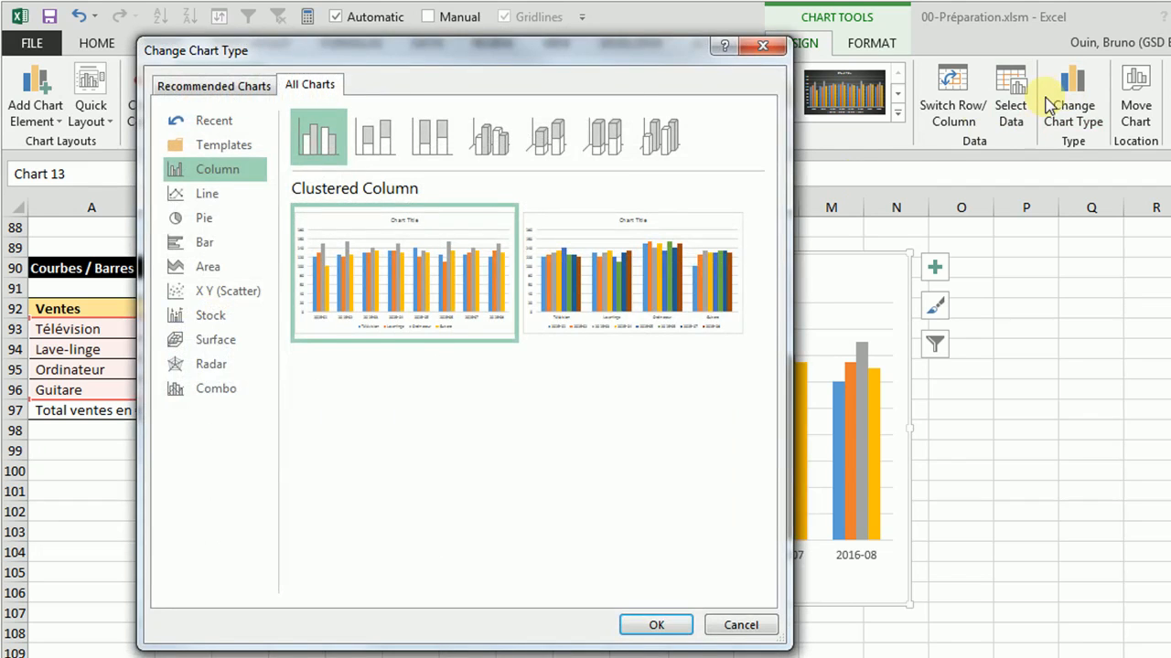
pyautogui.click(191, 200)
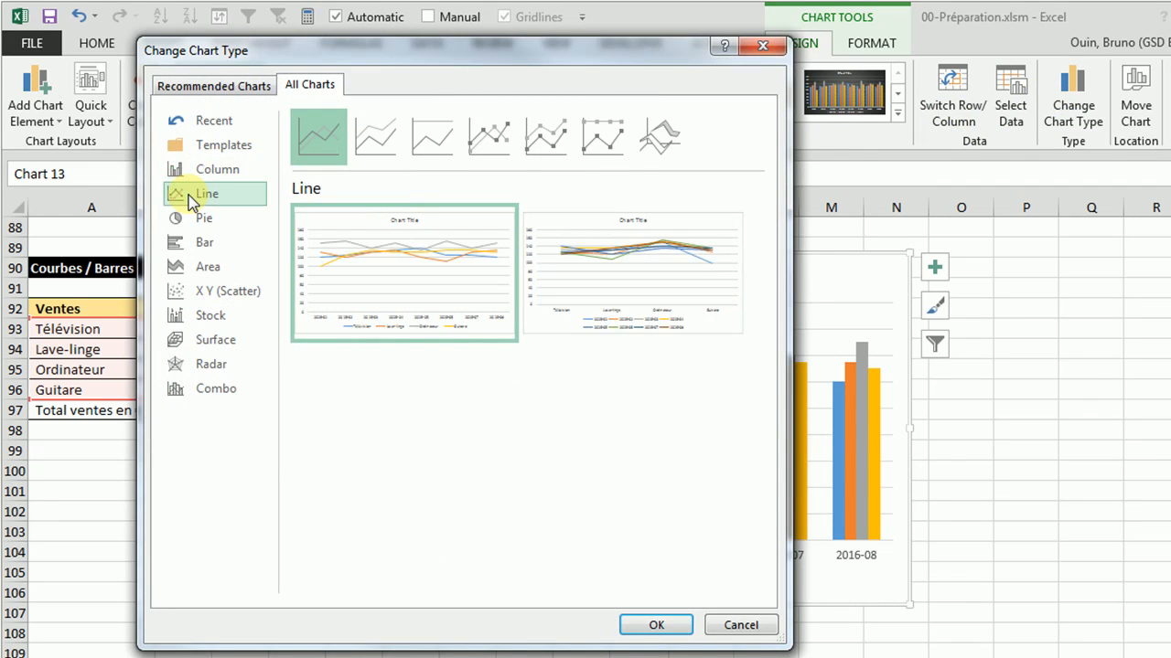
pyautogui.click(489, 135)
pyautogui.click(655, 627)
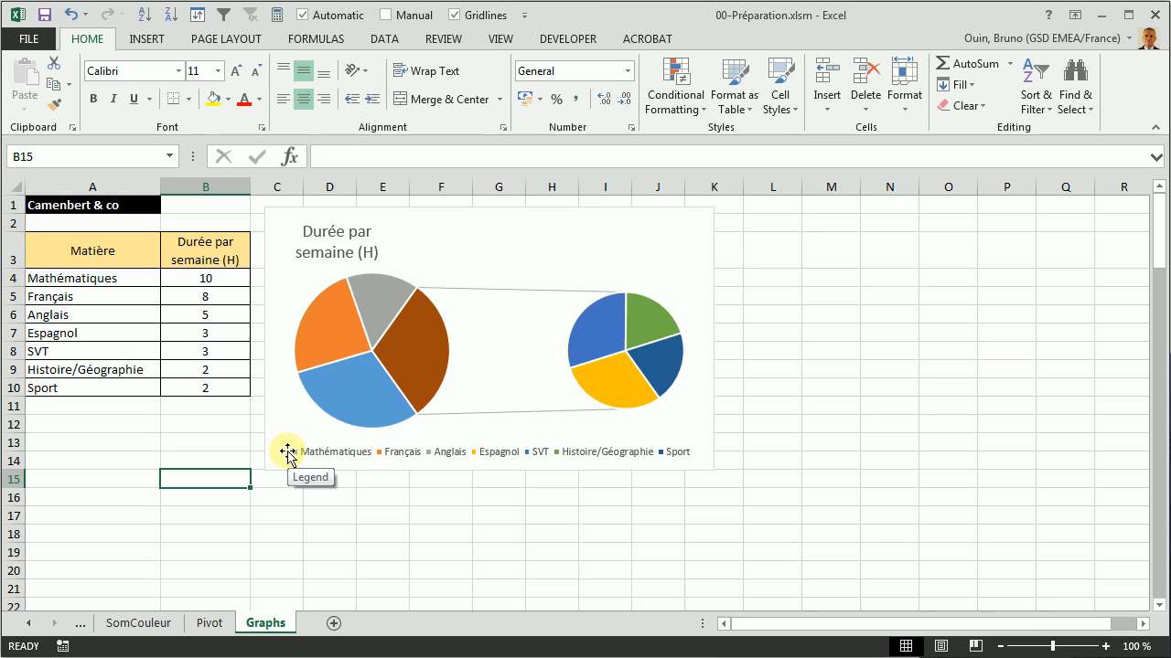
# Move the "Durée par semaine (H)" Pie of Pie chart right so its upper-left corner sits in column D near row 2.
pyautogui.click(272, 235)
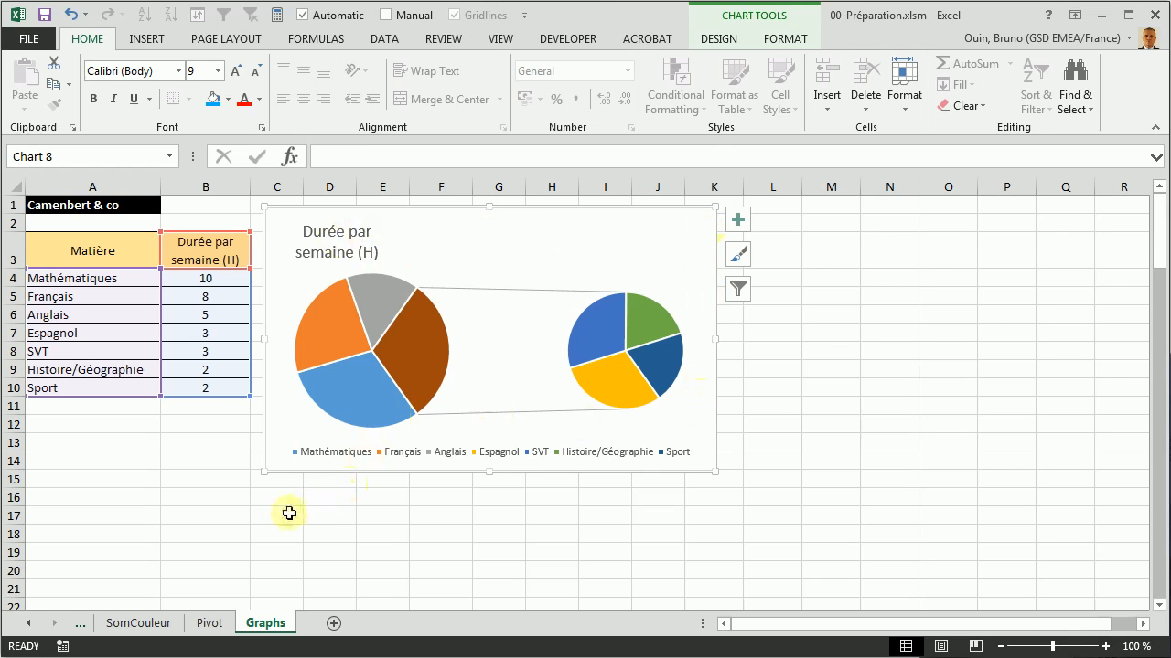
pyautogui.click(209, 502)
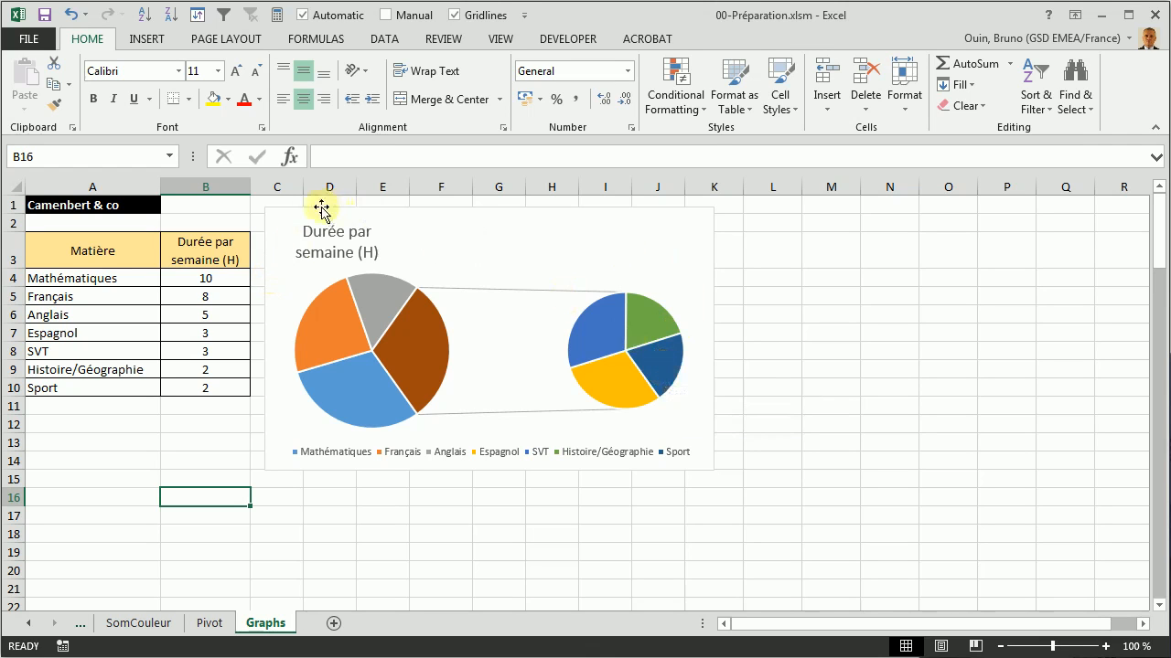
pyautogui.moveTo(301, 208); pyautogui.dragTo(378, 207)
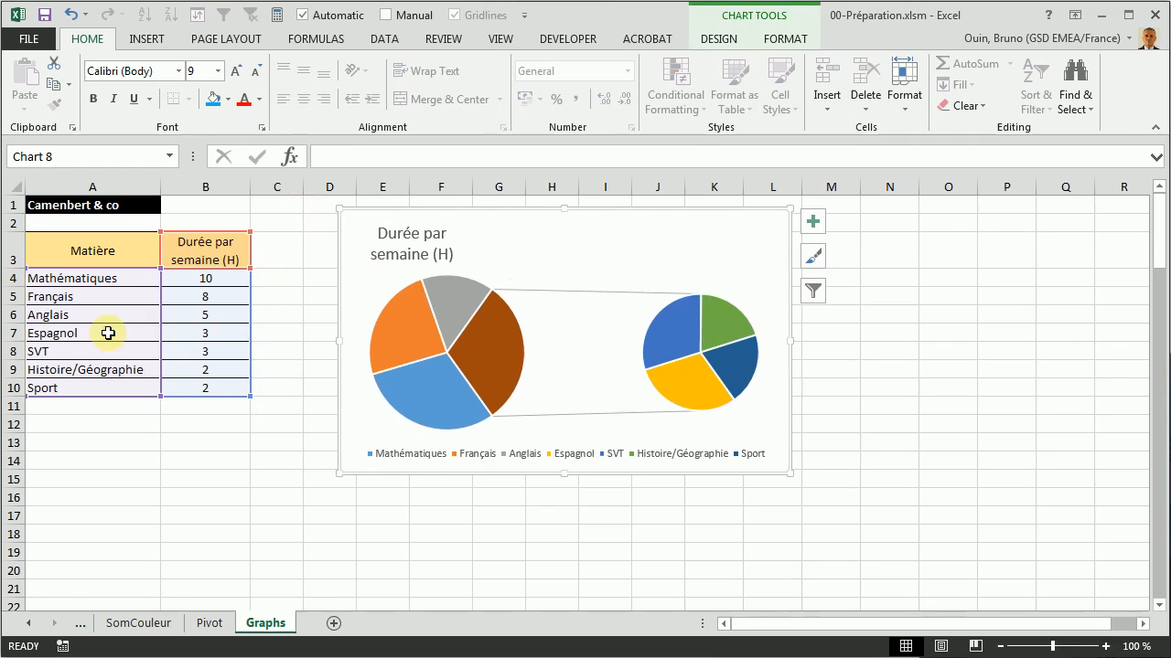
# Enter "blabla" in cell A12, below the subject table.
pyautogui.click(43, 437)
pyautogui.click(38, 423)
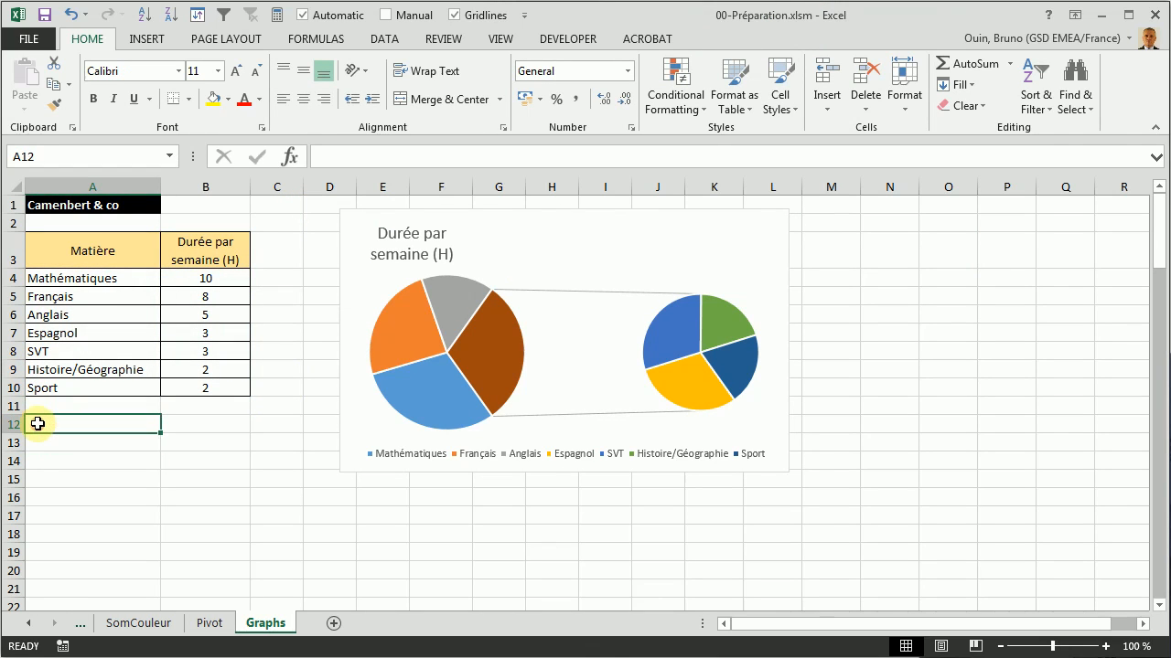
pyautogui.write('blabla')
pyautogui.click(73, 481)
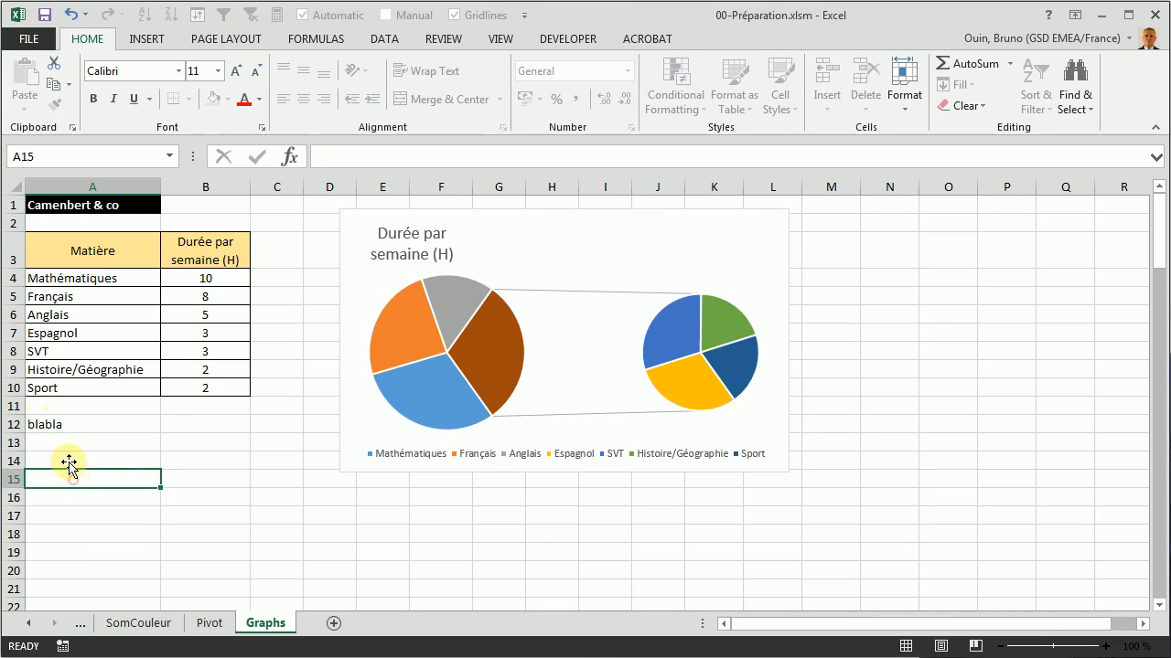
# Increase the height of row 12 to about six times that of a normal row.
pyautogui.click(41, 426)
pyautogui.moveTo(23, 432); pyautogui.dragTo(21, 457)
pyautogui.moveTo(9, 509); pyautogui.dragTo(9, 529)
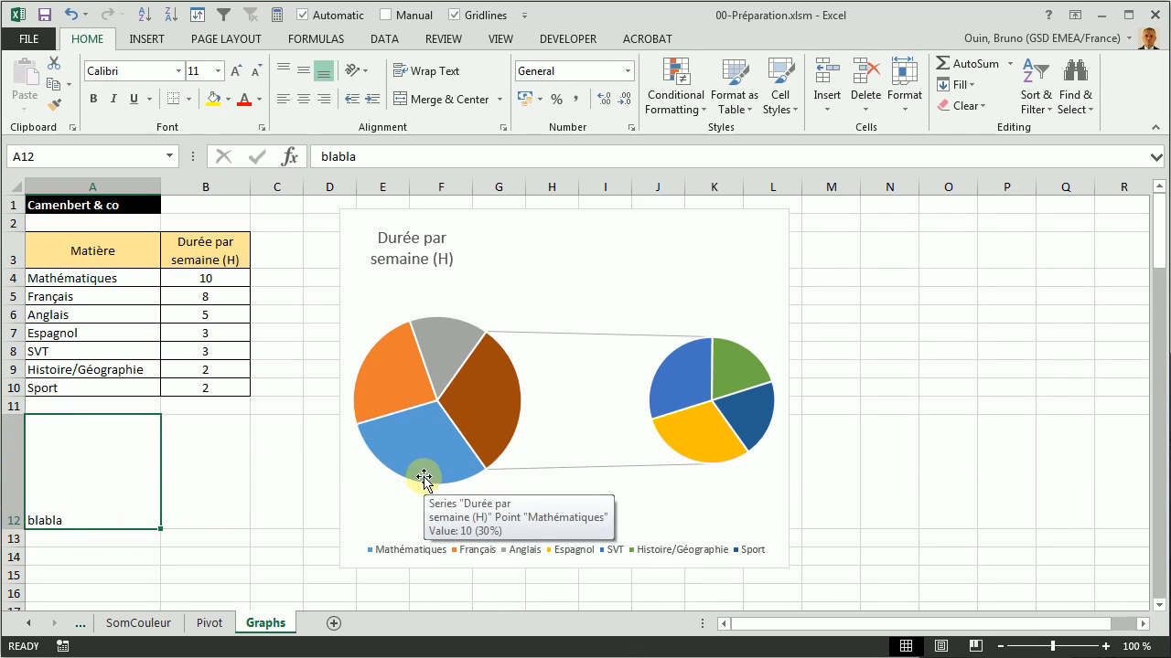
# Enter "blabla" in cell F17, below the Pie of Pie chart.
pyautogui.click(452, 186)
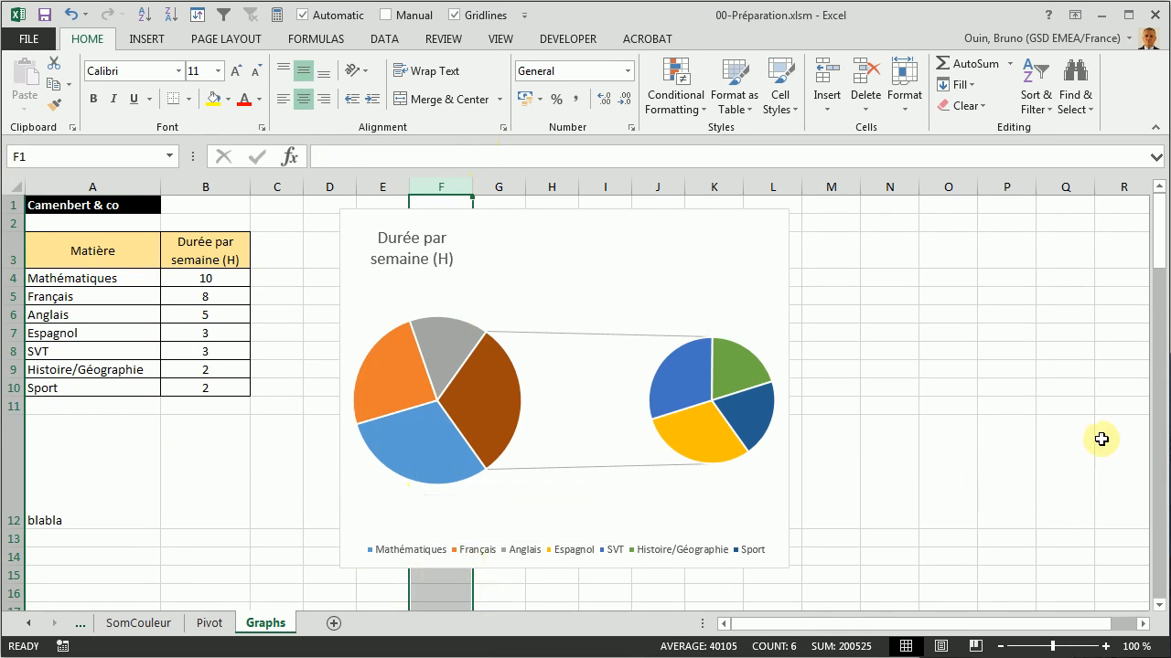
pyautogui.moveTo(1161, 247); pyautogui.dragTo(1162, 257)
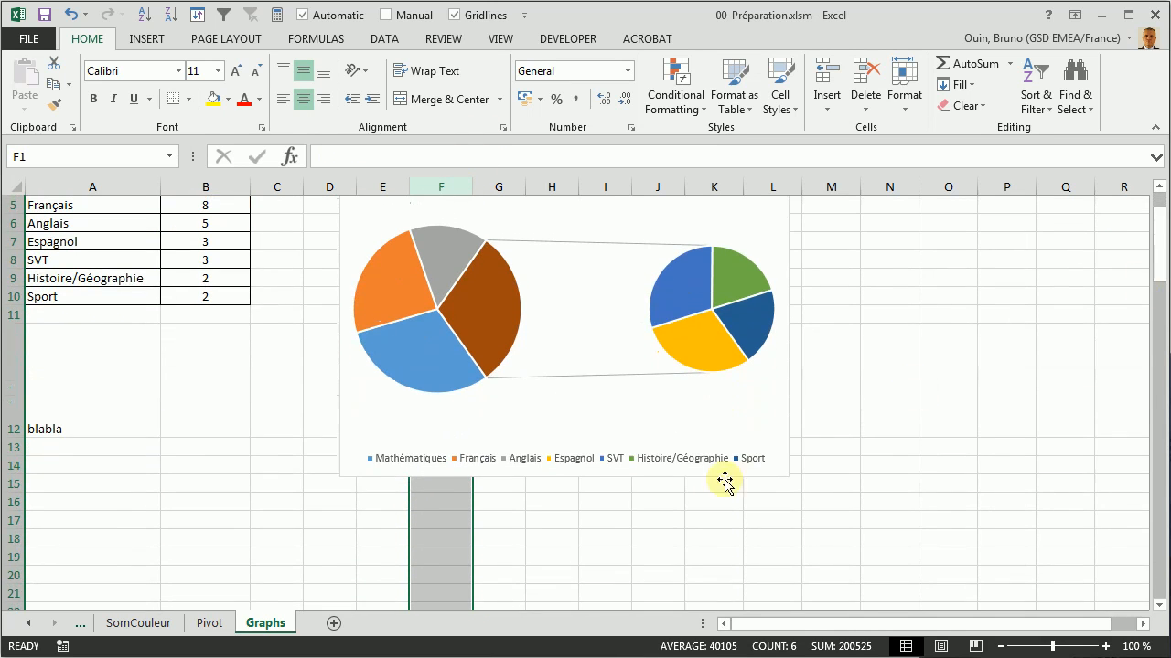
pyautogui.click(440, 517)
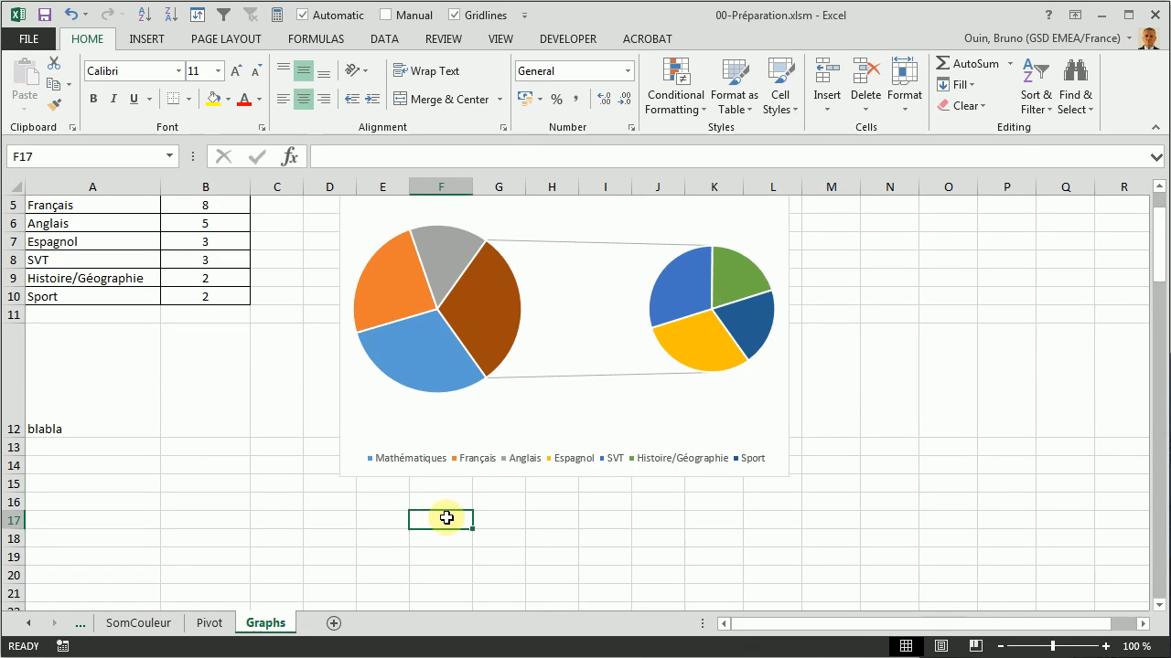
pyautogui.write('blabla')
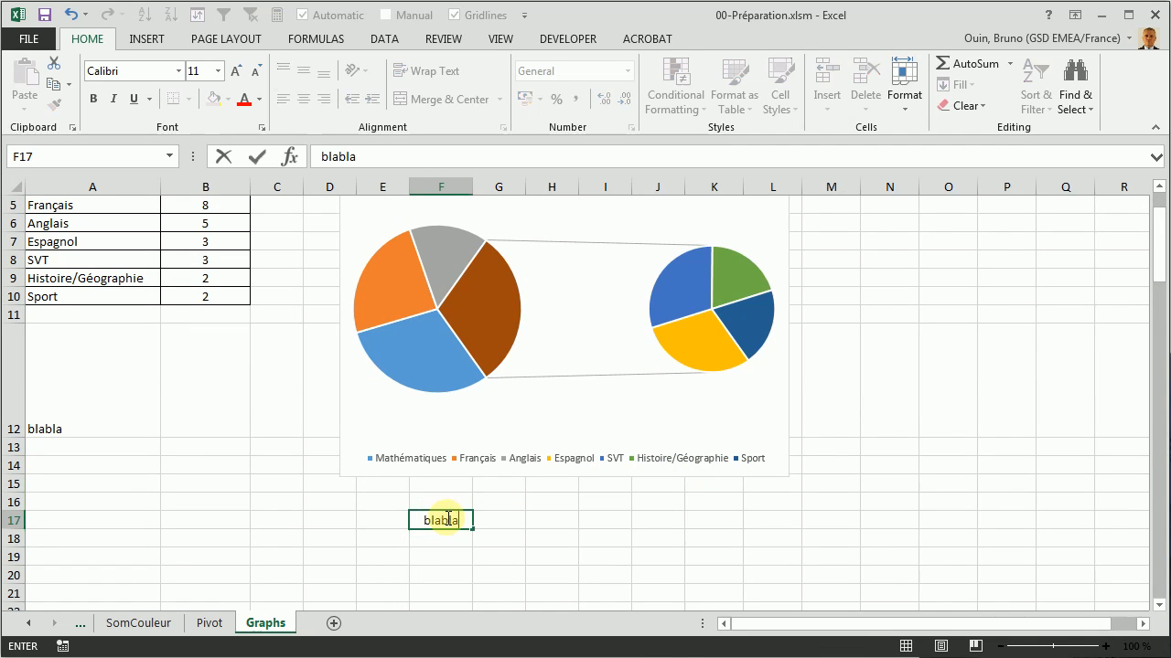
pyautogui.click(503, 539)
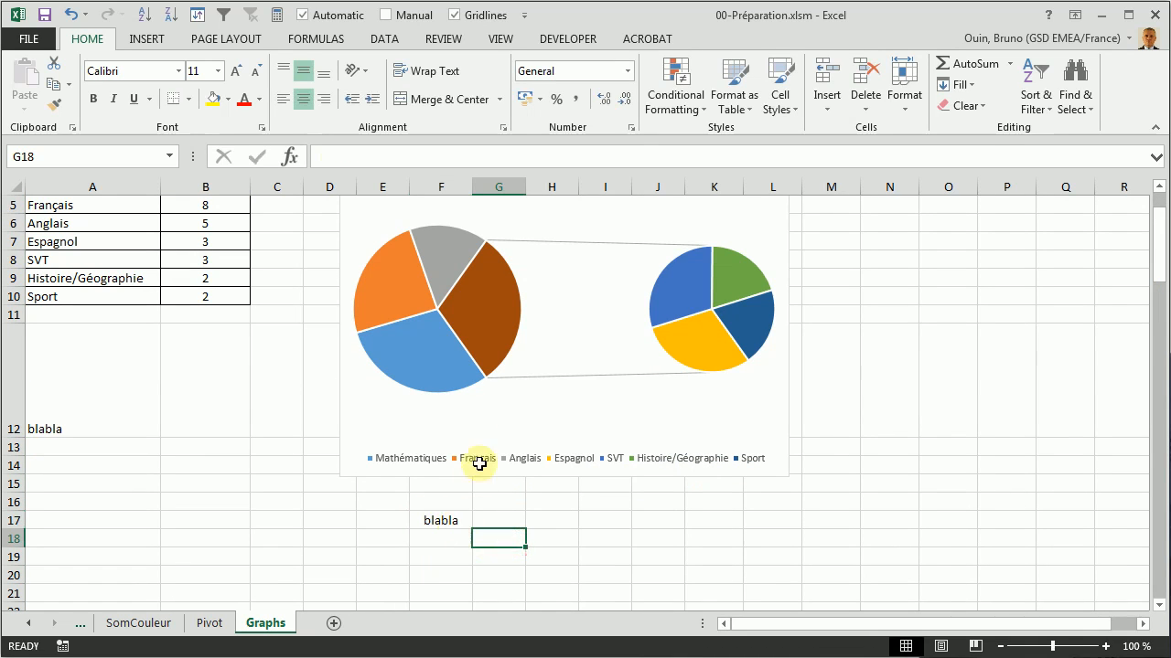
# Widen column F to test how the chart stretches, and return column F and row 12 to roughly their original sizes.
pyautogui.moveTo(473, 186); pyautogui.dragTo(638, 177)
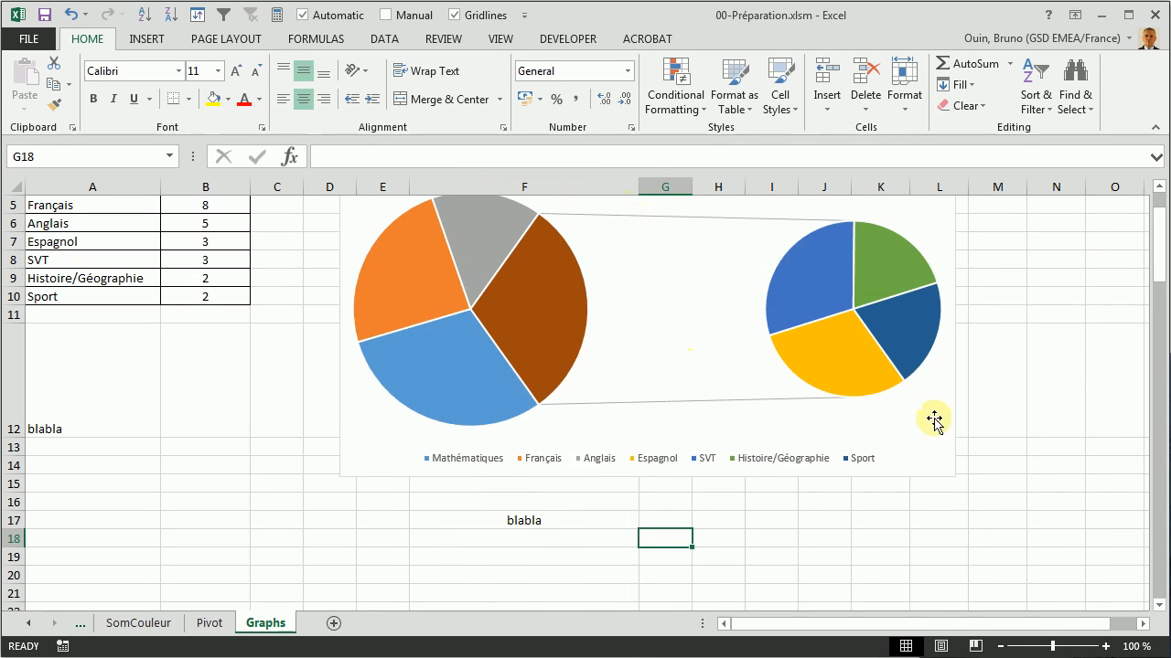
pyautogui.moveTo(1160, 247); pyautogui.dragTo(1163, 235)
pyautogui.moveTo(639, 186); pyautogui.dragTo(475, 192)
pyautogui.moveTo(19, 530); pyautogui.dragTo(13, 438)
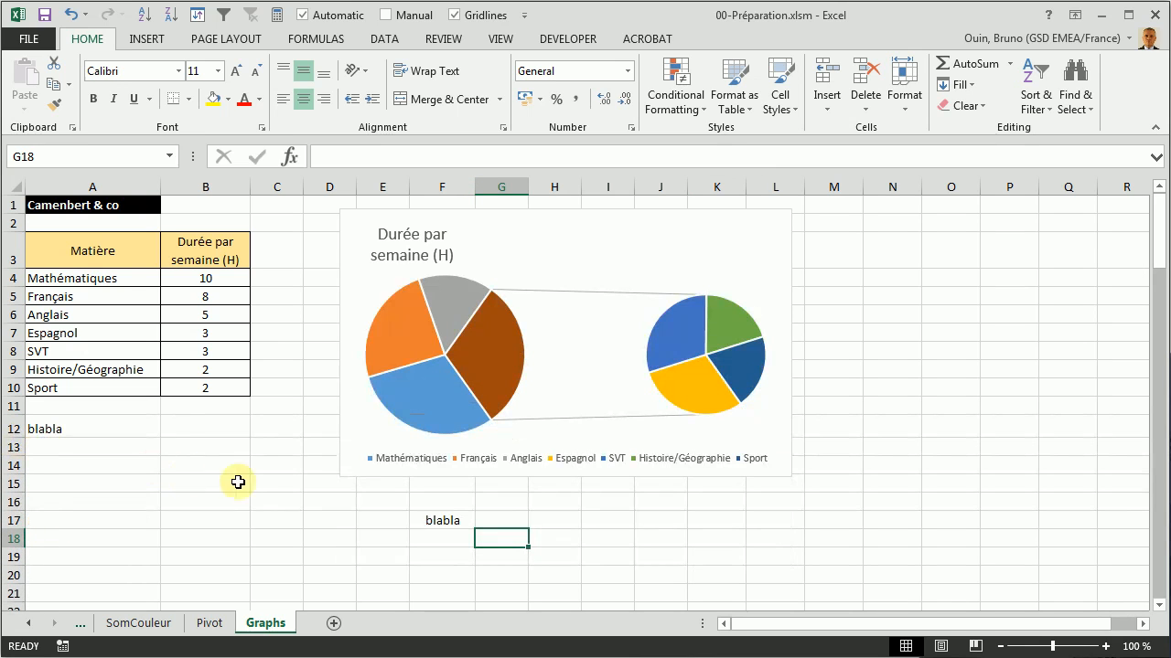
# Narrow the Pie of Pie chart and place its upper-left corner in column C near row 1, with column G slightly widened.
pyautogui.click(350, 420)
pyautogui.moveTo(792, 342); pyautogui.dragTo(738, 340)
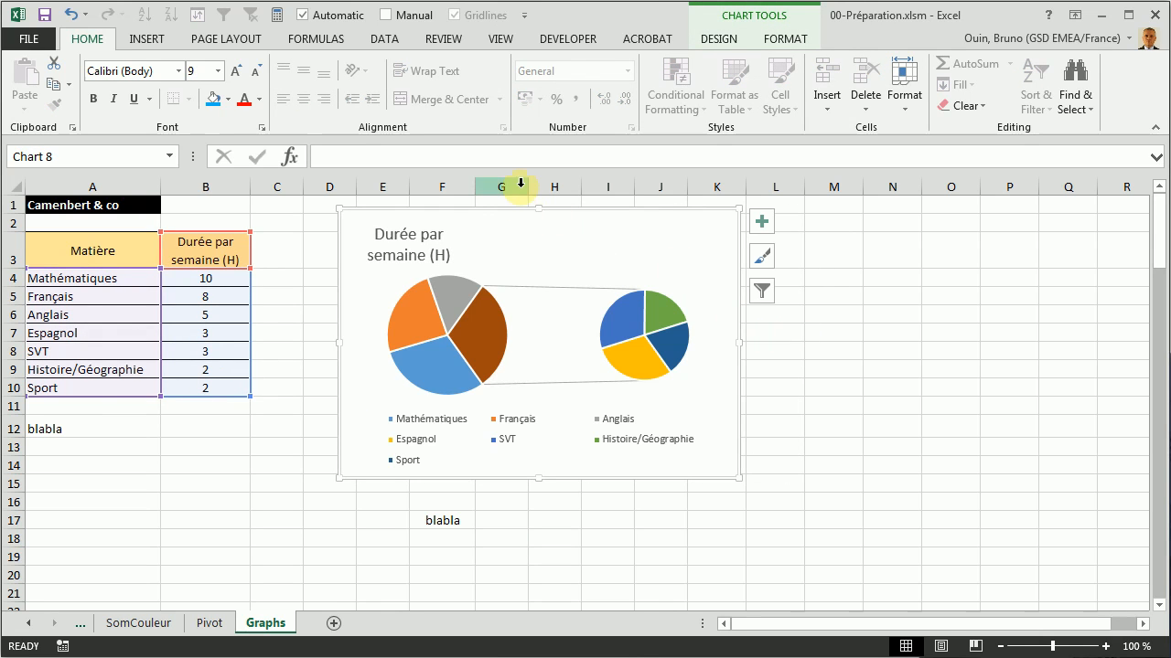
pyautogui.moveTo(528, 185); pyautogui.dragTo(510, 212)
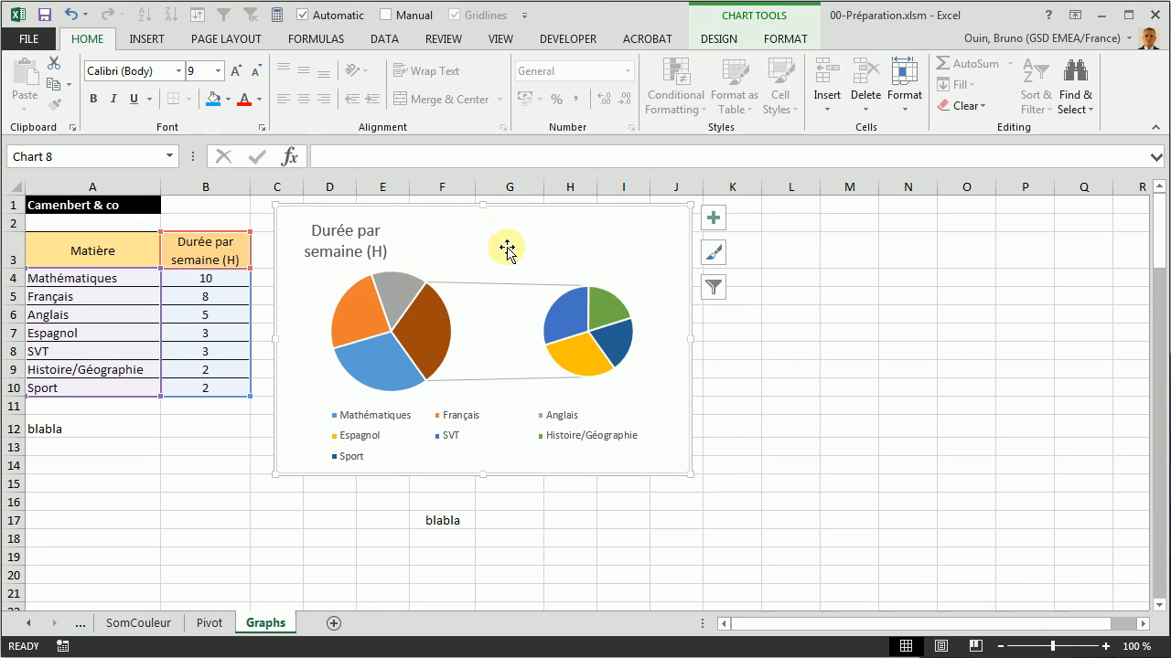
# Open the Pie of Pie chart's size and positioning properties, and widen column E slightly to test Move and size with cells.
pyautogui.rightClick(508, 240)
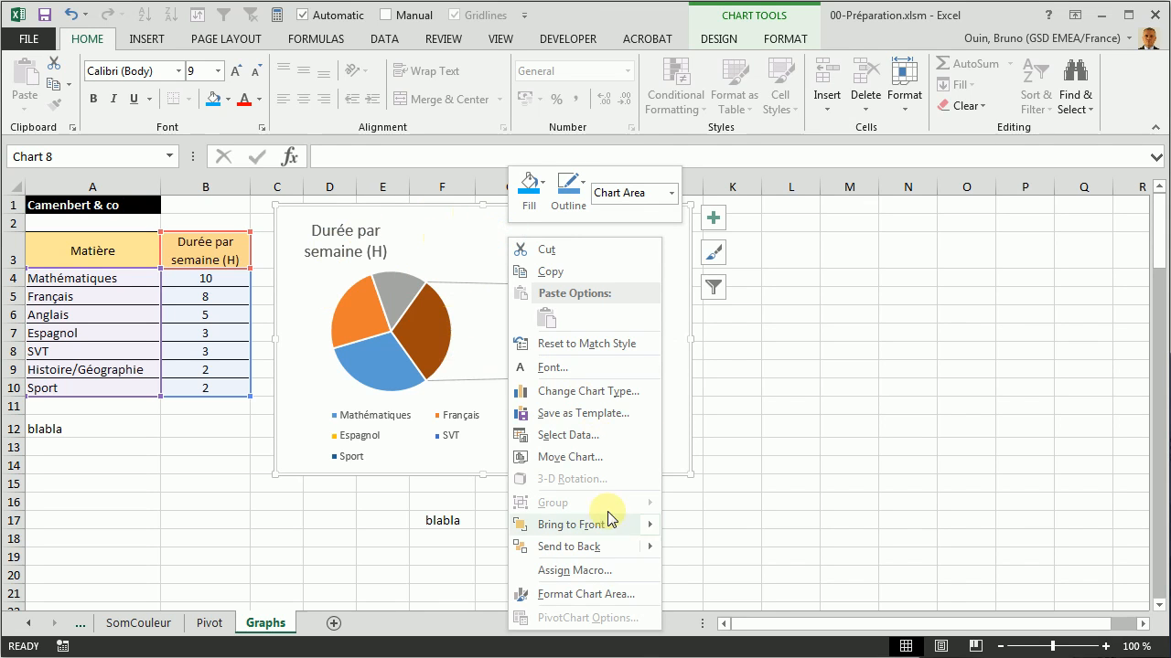
pyautogui.click(612, 594)
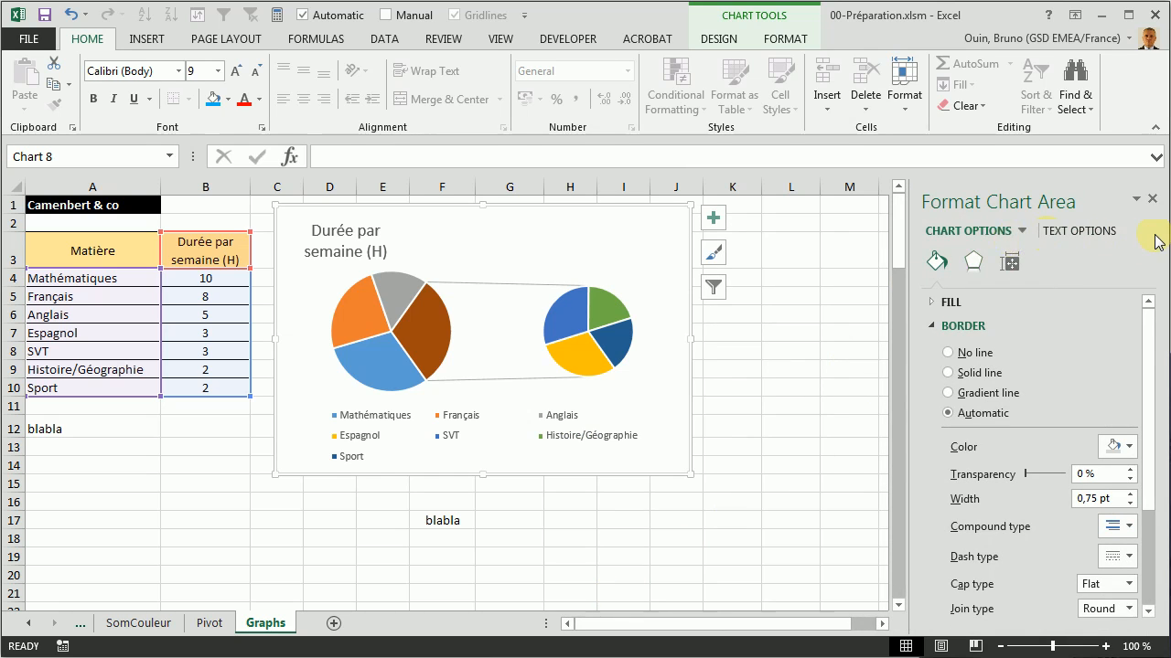
pyautogui.moveTo(1146, 340); pyautogui.dragTo(1150, 295)
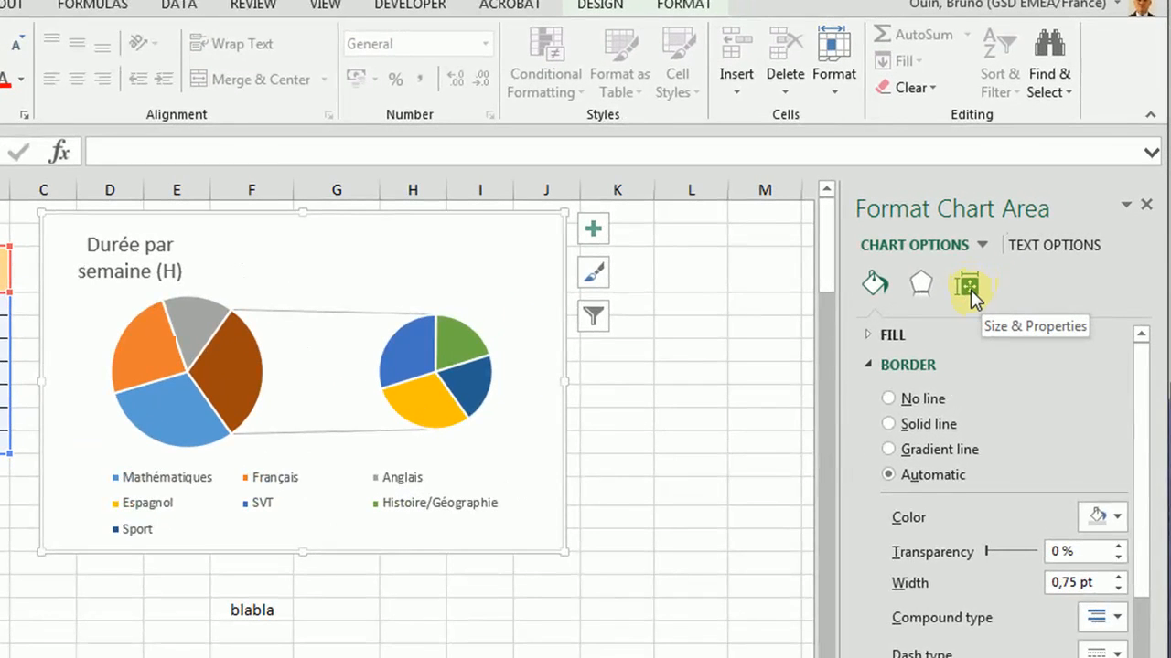
pyautogui.click(971, 290)
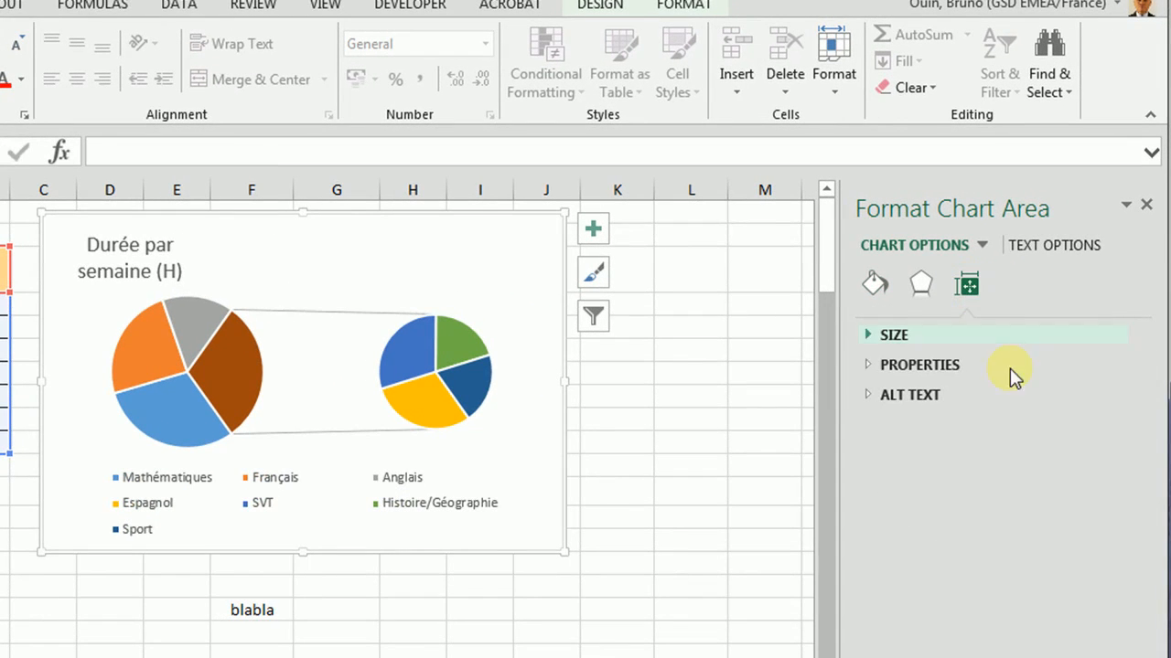
pyautogui.click(872, 368)
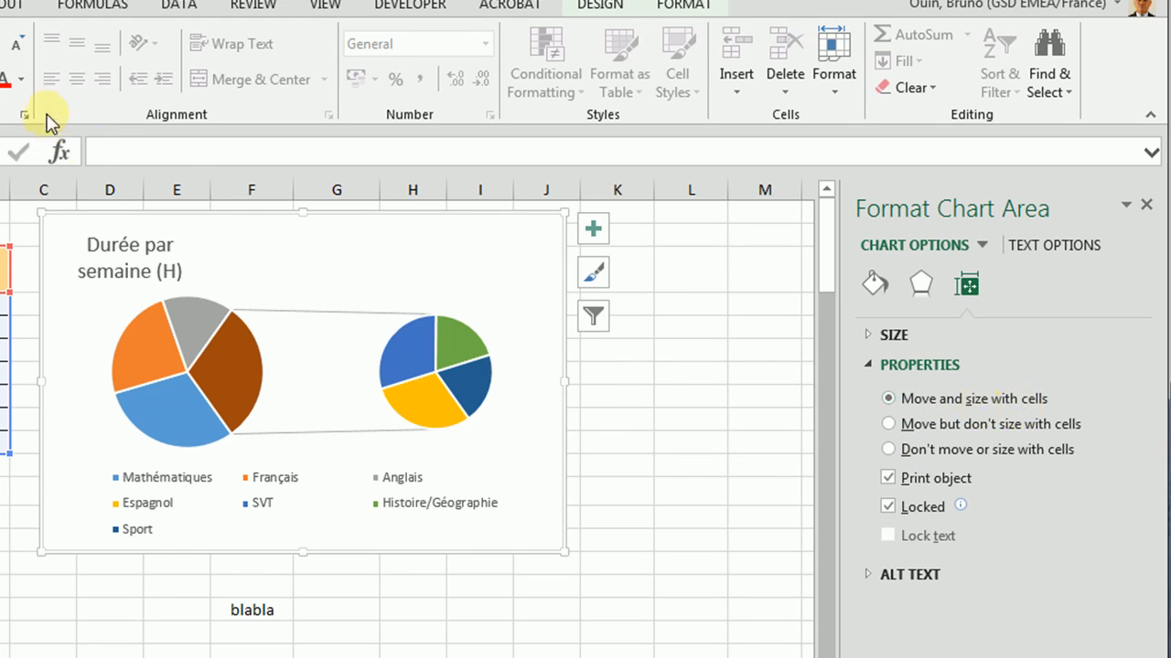
pyautogui.moveTo(212, 185)
pyautogui.mouseDown()
pyautogui.moveTo(303, 186)
pyautogui.moveTo(225, 185)
pyautogui.mouseUp()
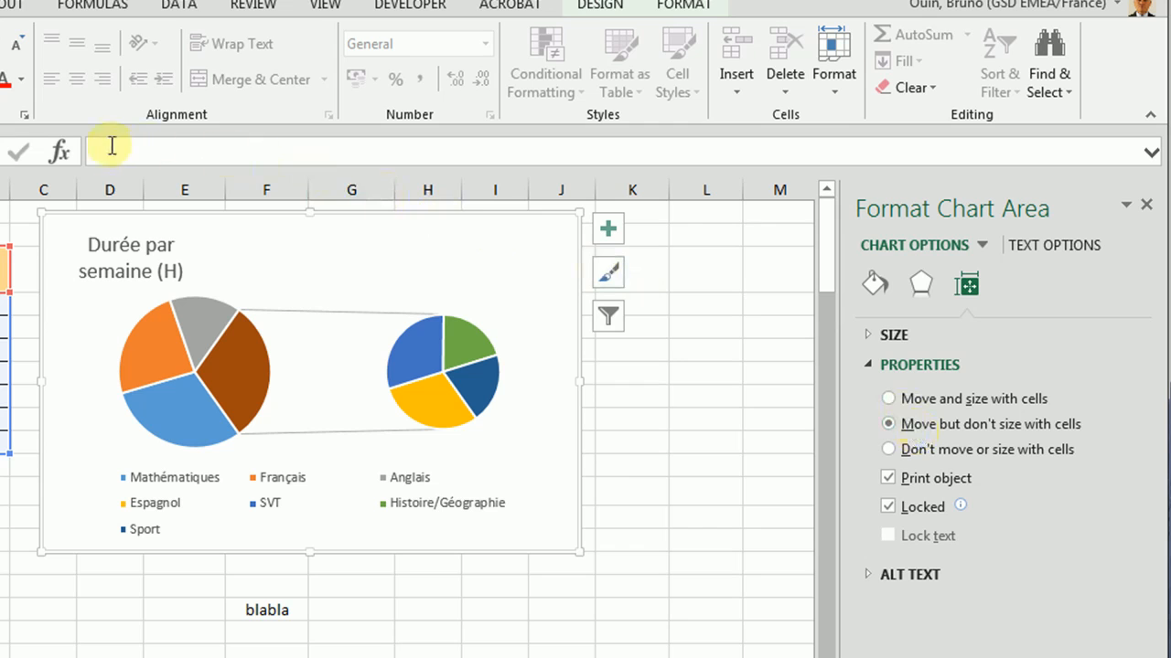
# Set the chart to Move but don't size with cells, and test it by widening column D and heightening row 1.
pyautogui.moveTo(143, 189); pyautogui.dragTo(369, 188)
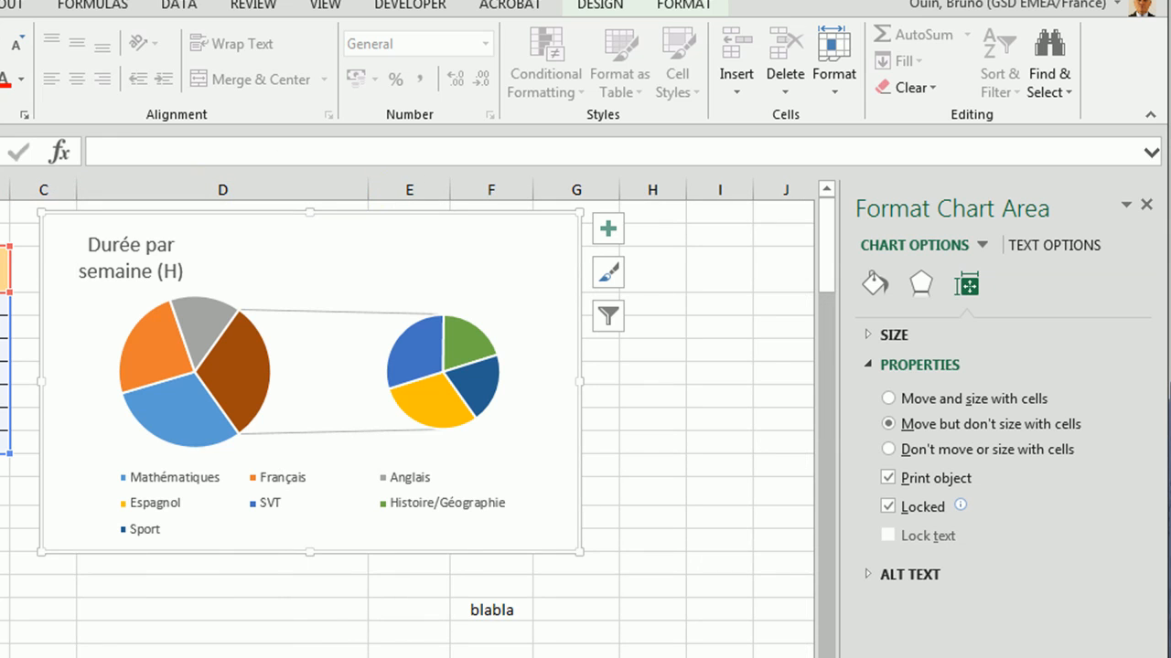
pyautogui.moveTo(75, 212); pyautogui.dragTo(73, 246)
pyautogui.moveTo(9, 223)
pyautogui.mouseDown()
pyautogui.moveTo(8, 298)
pyautogui.moveTo(9, 232)
pyautogui.mouseUp()
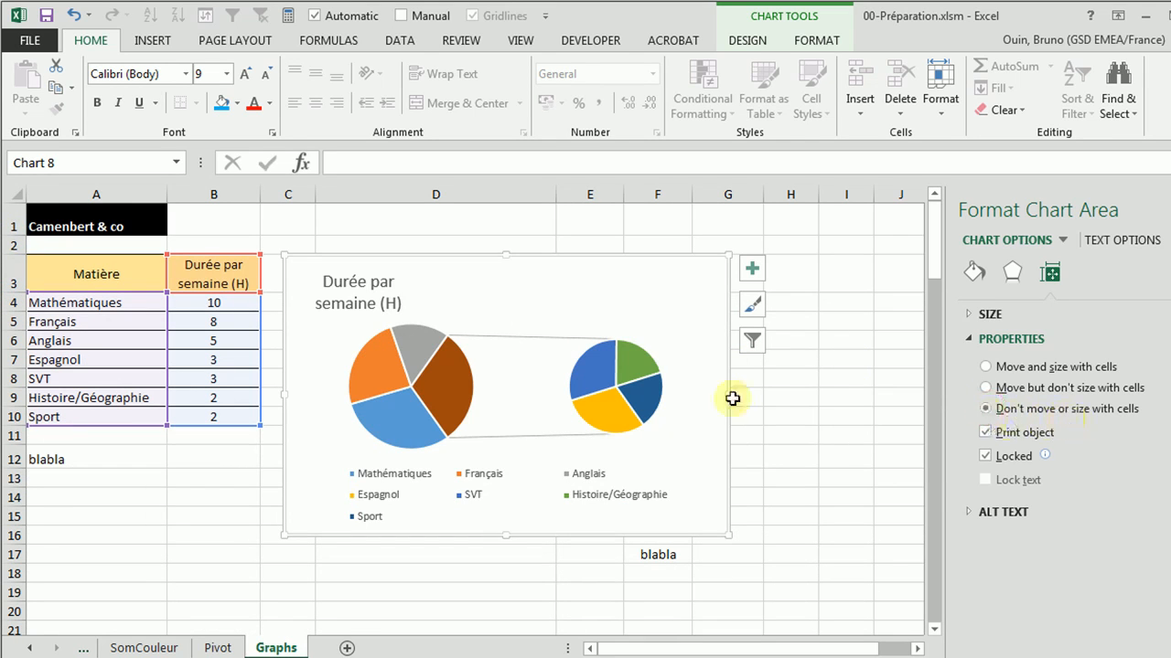
# Set the chart to Don't move or size with cells, and test it by greatly enlarging row 1 and column C.
pyautogui.moveTo(20, 236); pyautogui.dragTo(21, 366)
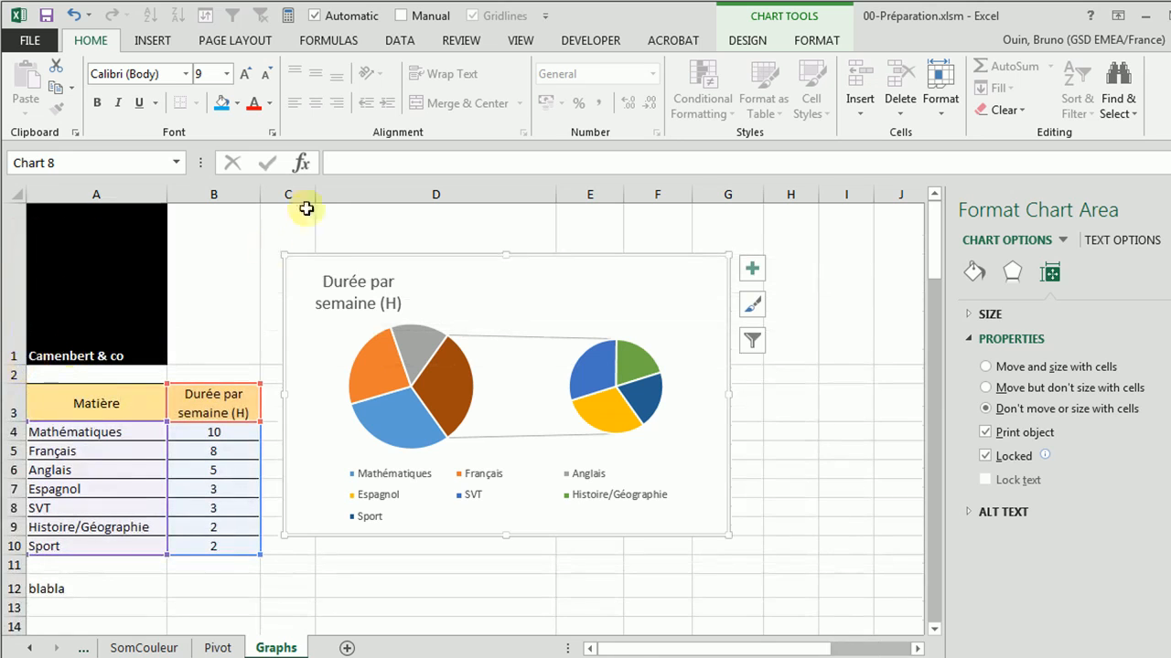
pyautogui.moveTo(313, 196); pyautogui.dragTo(500, 196)
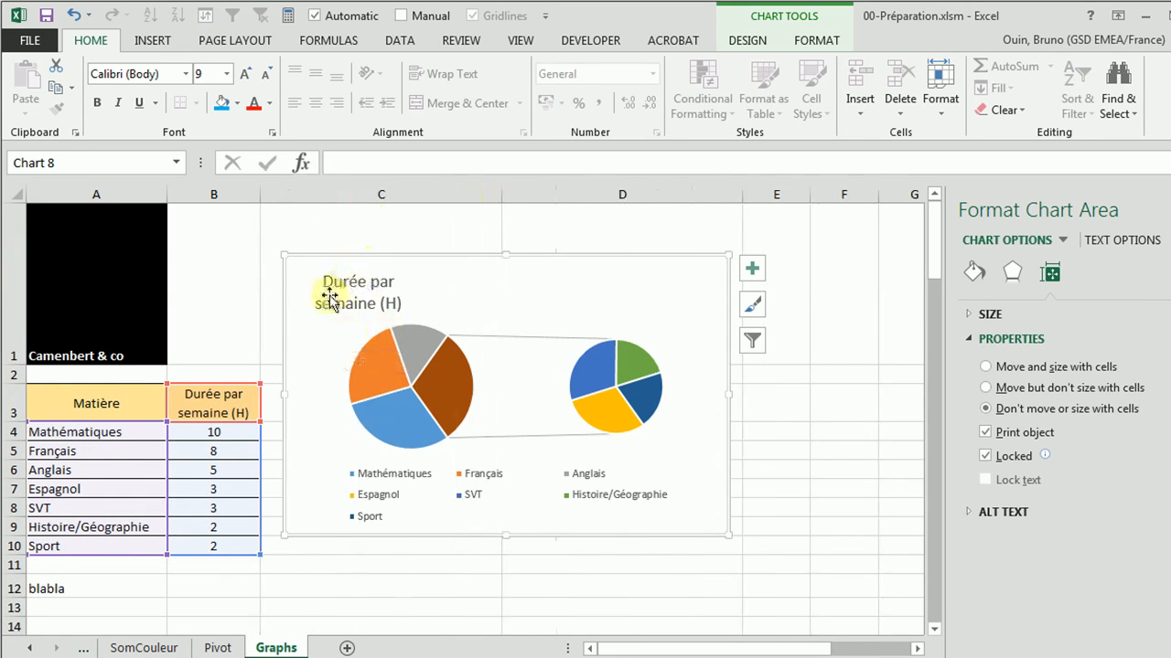
# Shrink row 1 to about one and a half normal row heights, and narrow columns C and D.
pyautogui.moveTo(18, 364); pyautogui.dragTo(16, 228)
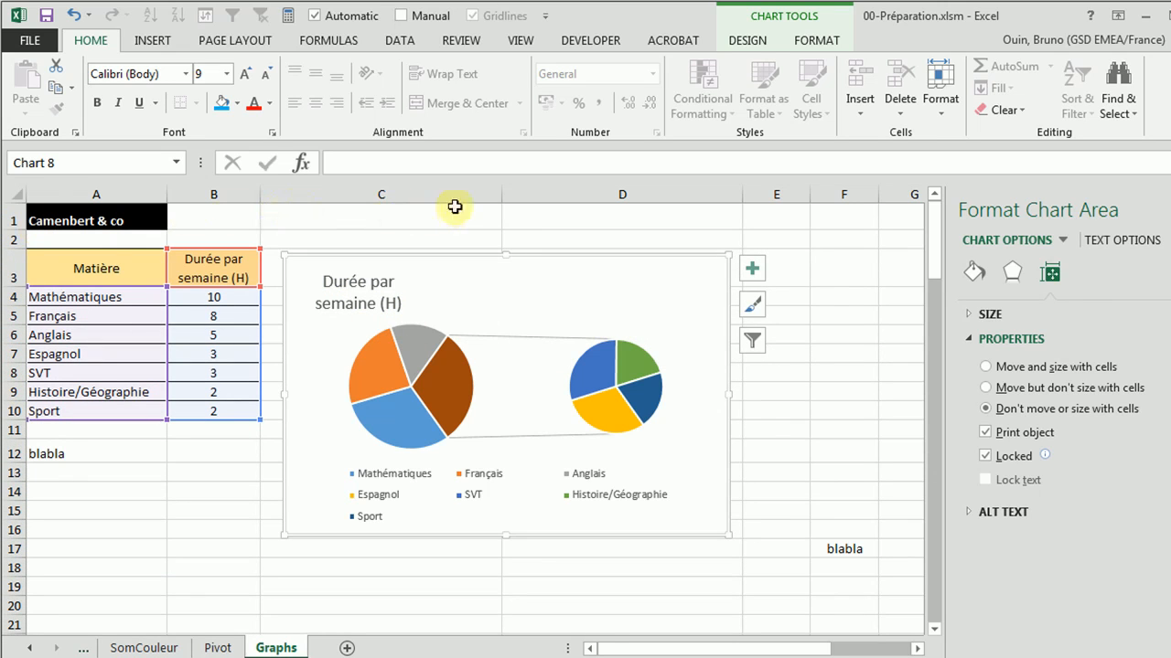
pyautogui.moveTo(503, 198); pyautogui.dragTo(353, 199)
pyautogui.moveTo(595, 196); pyautogui.dragTo(498, 199)
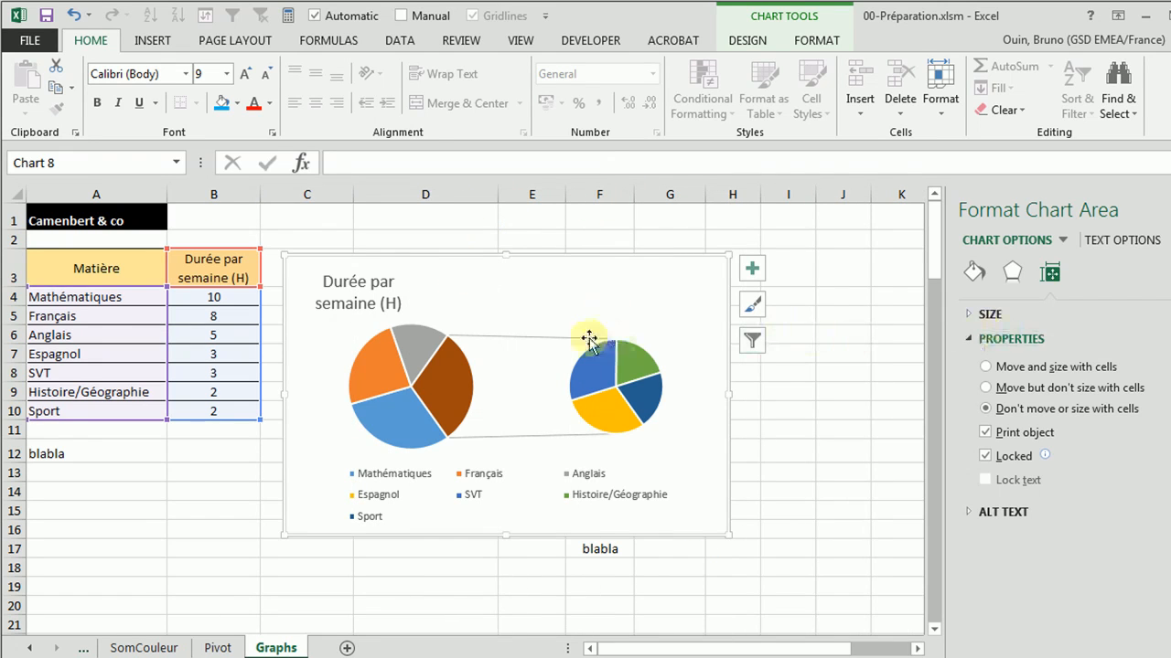